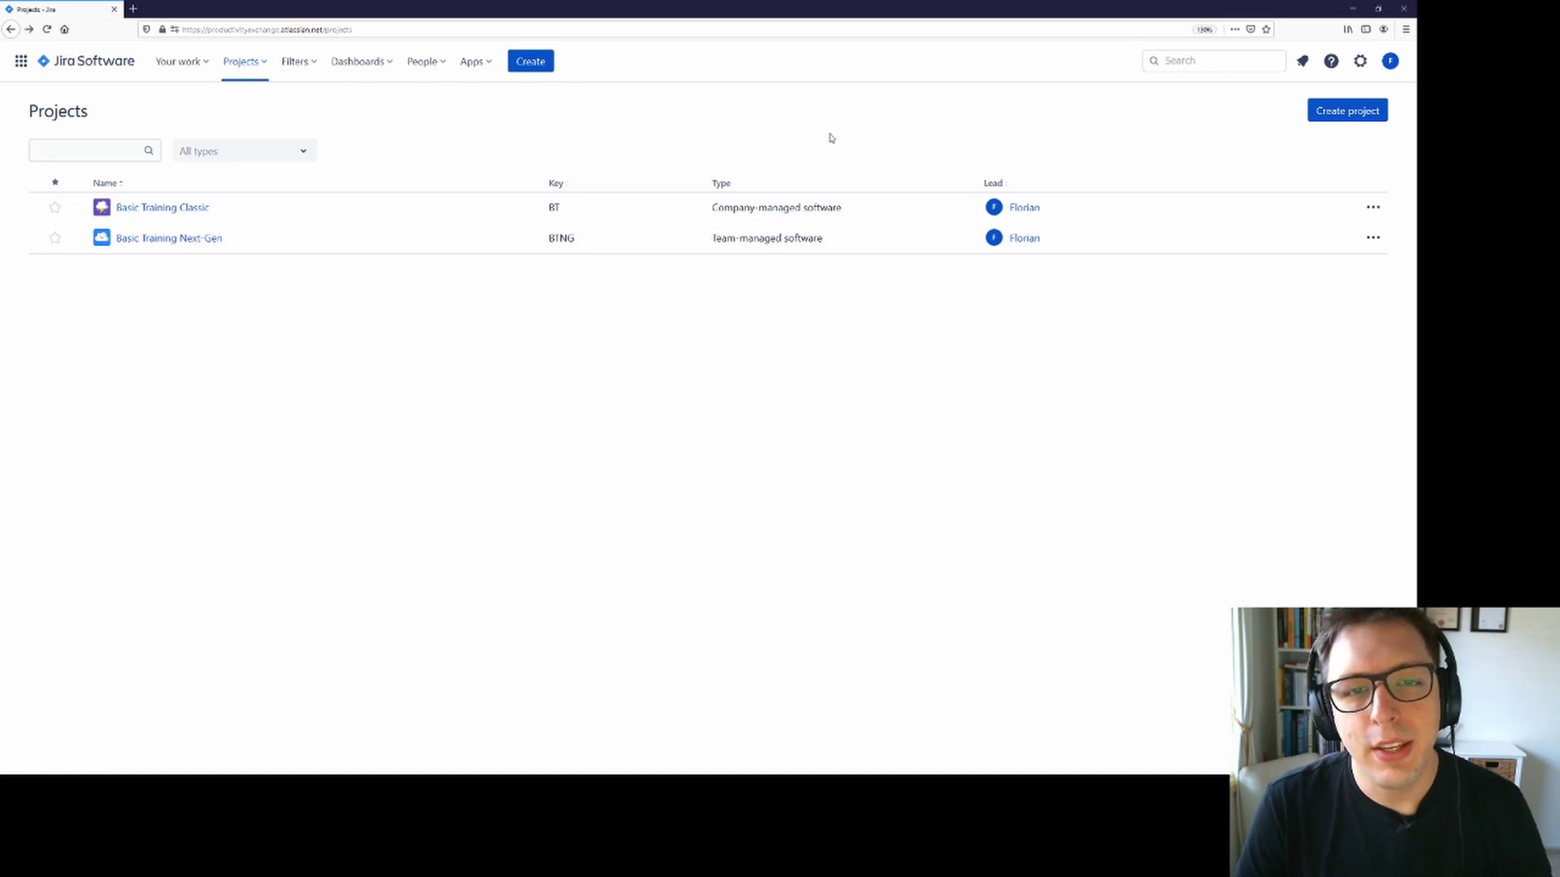
Quick-search for RL, open issue RL02_WS10 (BTNG-41), then search RL again.
{"action": "left_click", "coordinate": [1222, 60]}
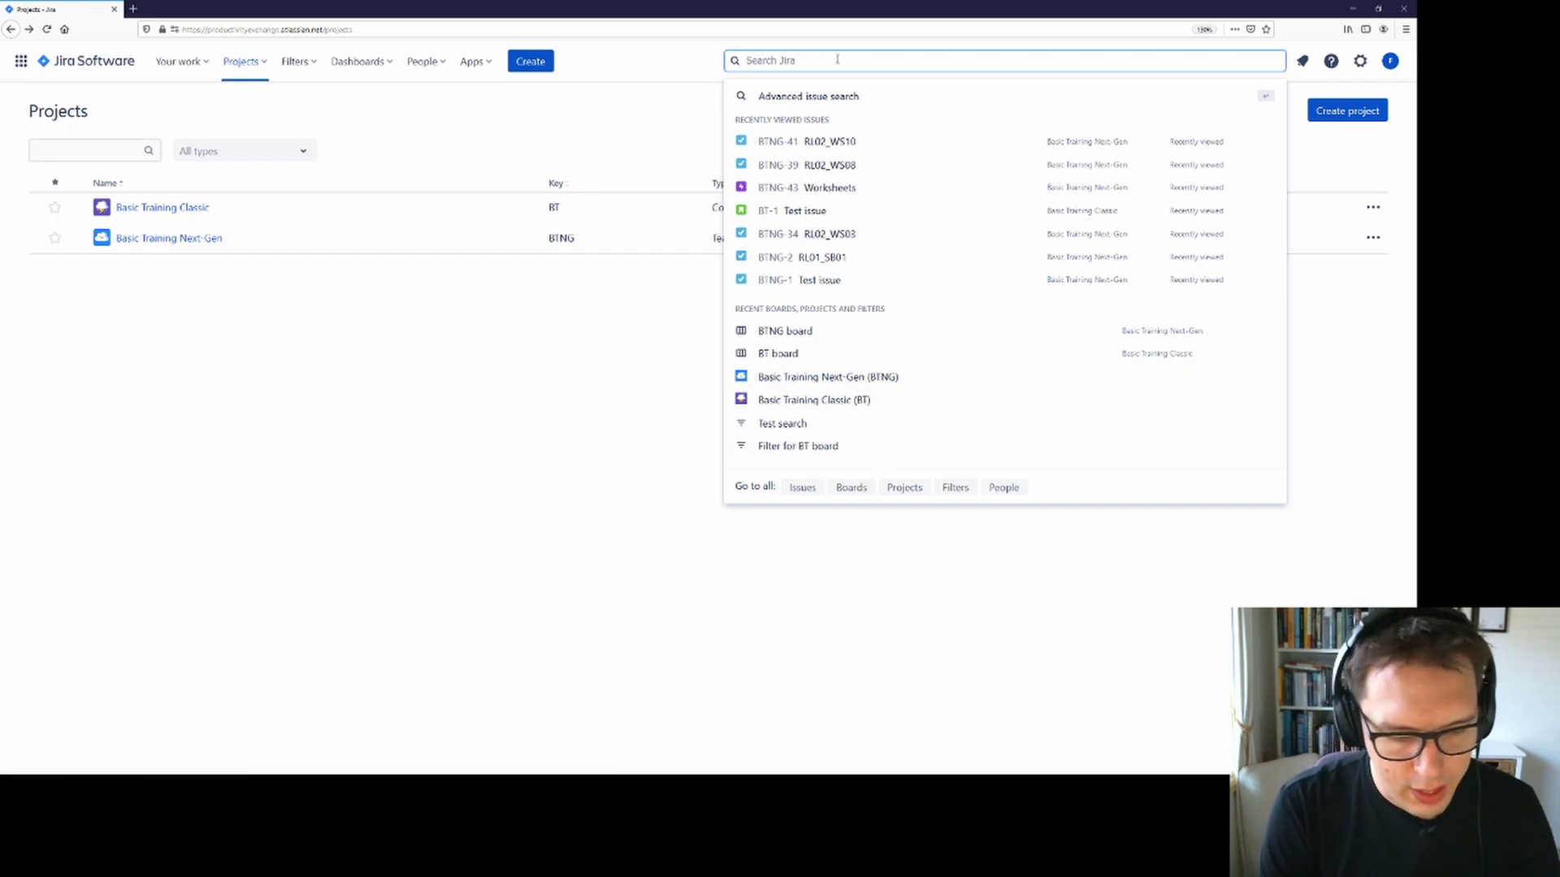
{"action": "type", "text": "RL"}
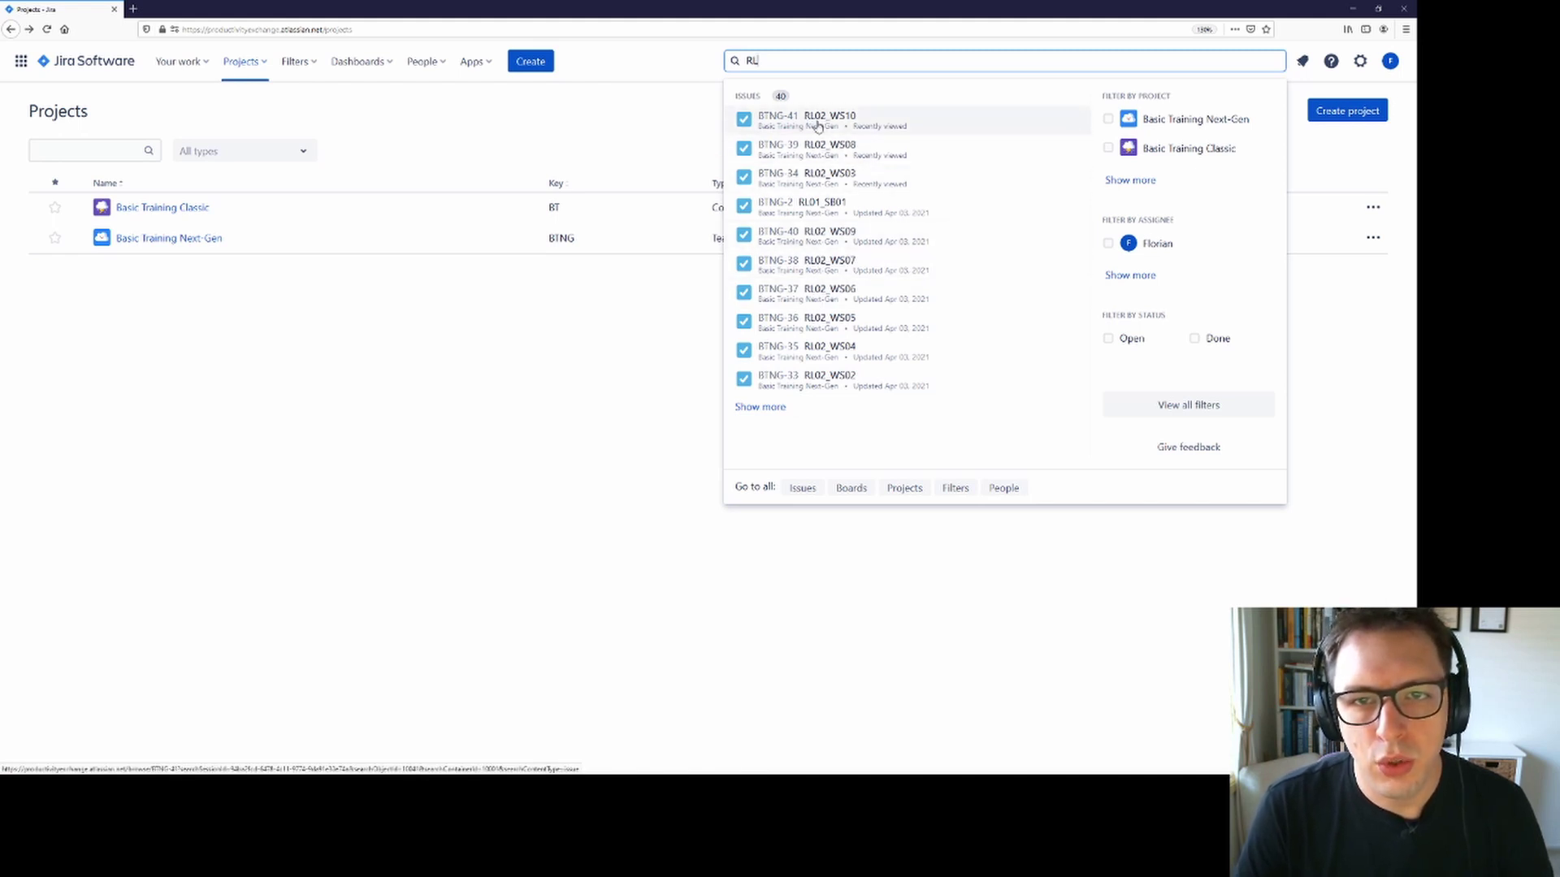
{"action": "left_click", "coordinate": [815, 126]}
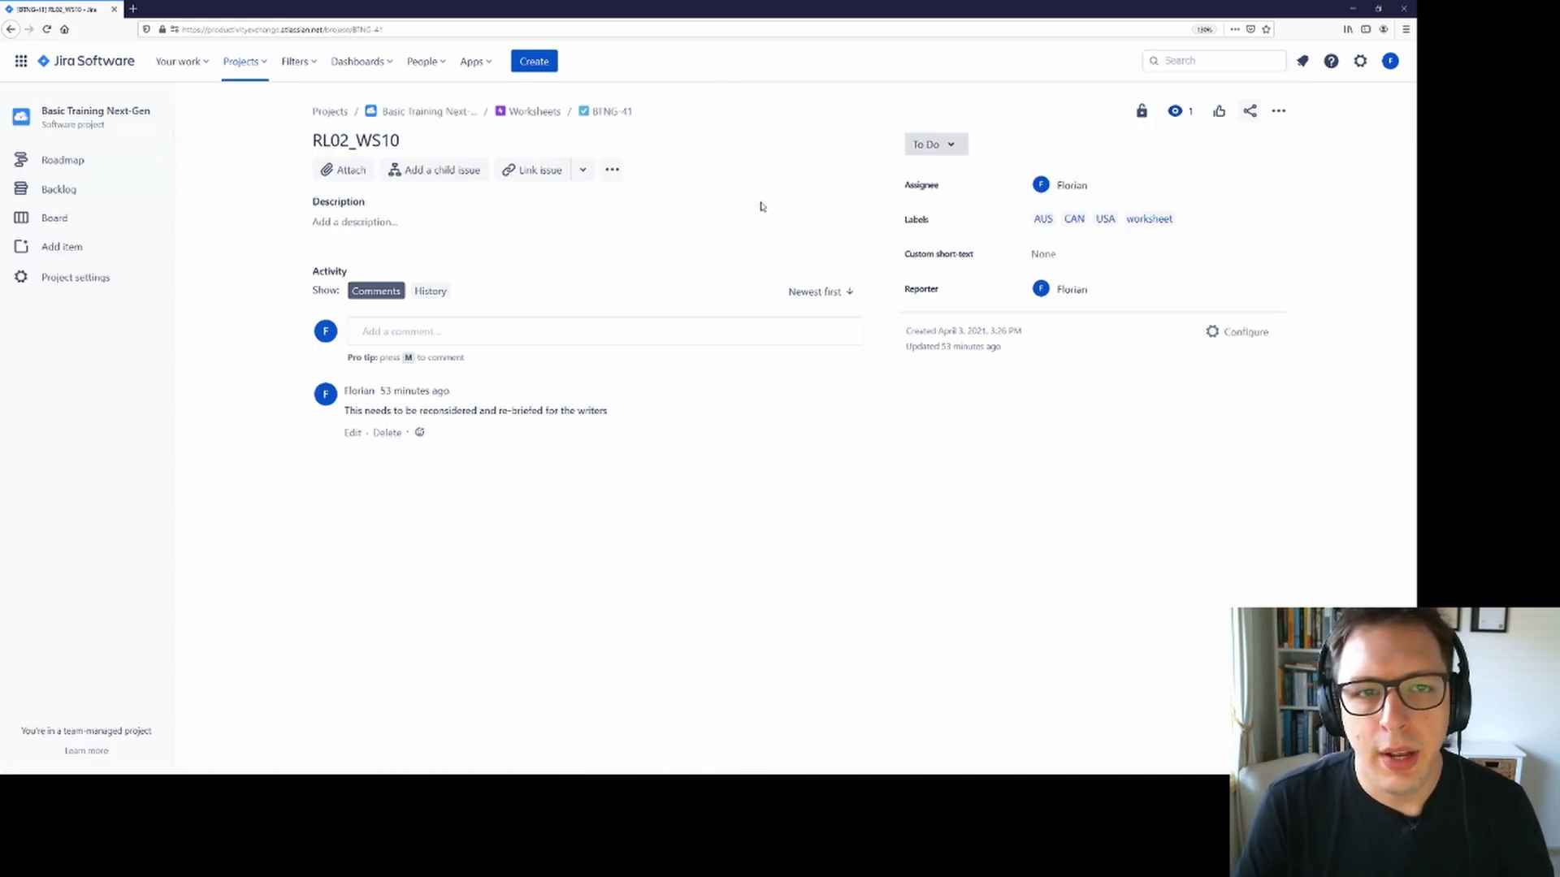
{"action": "left_click", "coordinate": [1195, 60]}
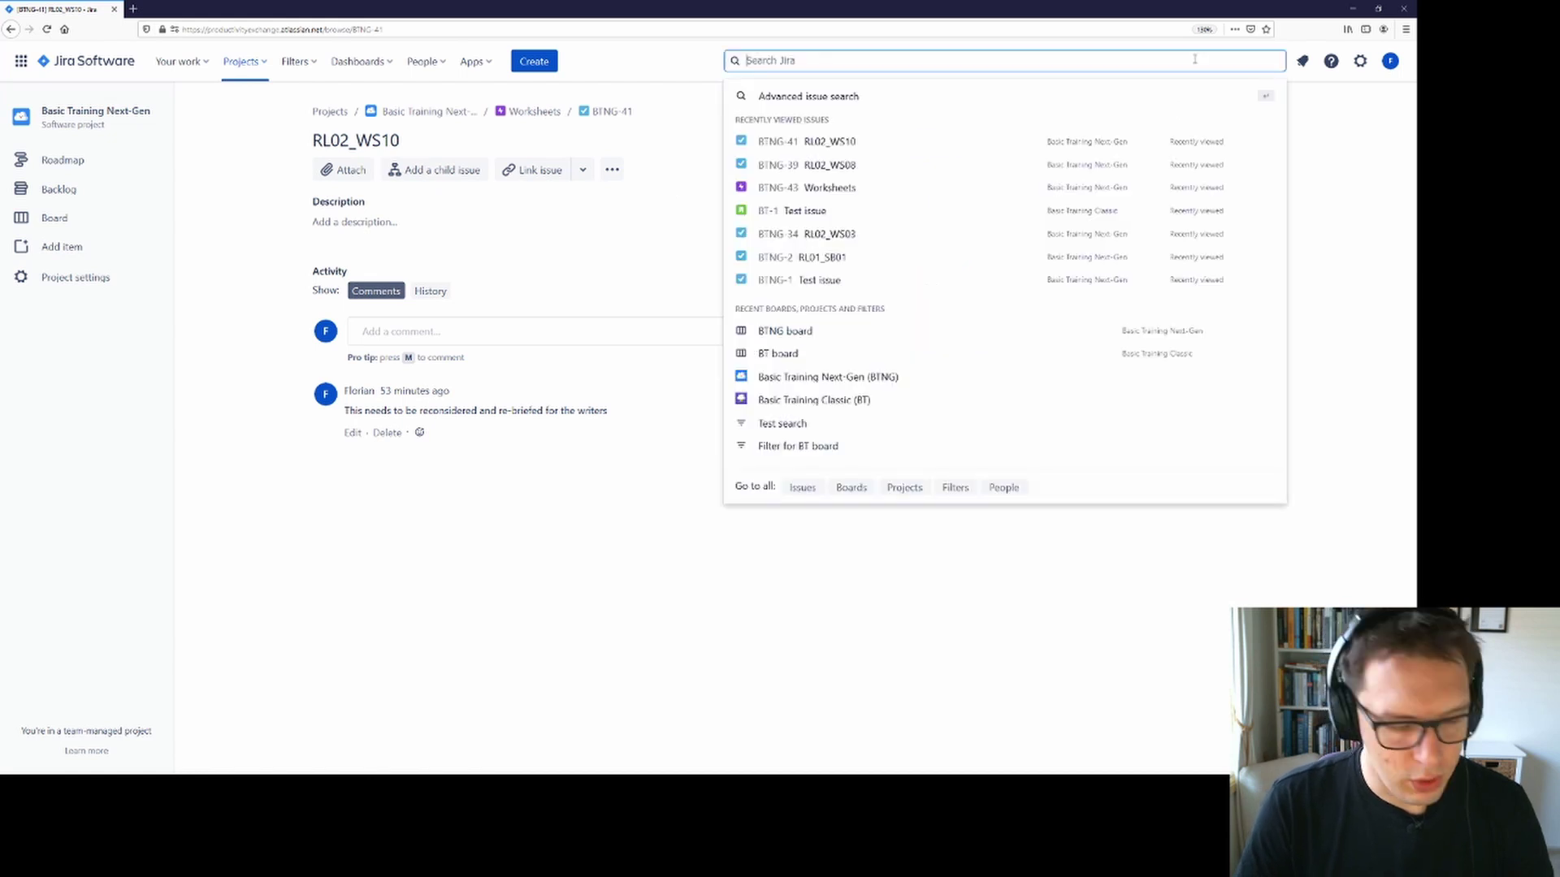
{"action": "type", "text": "RL"}
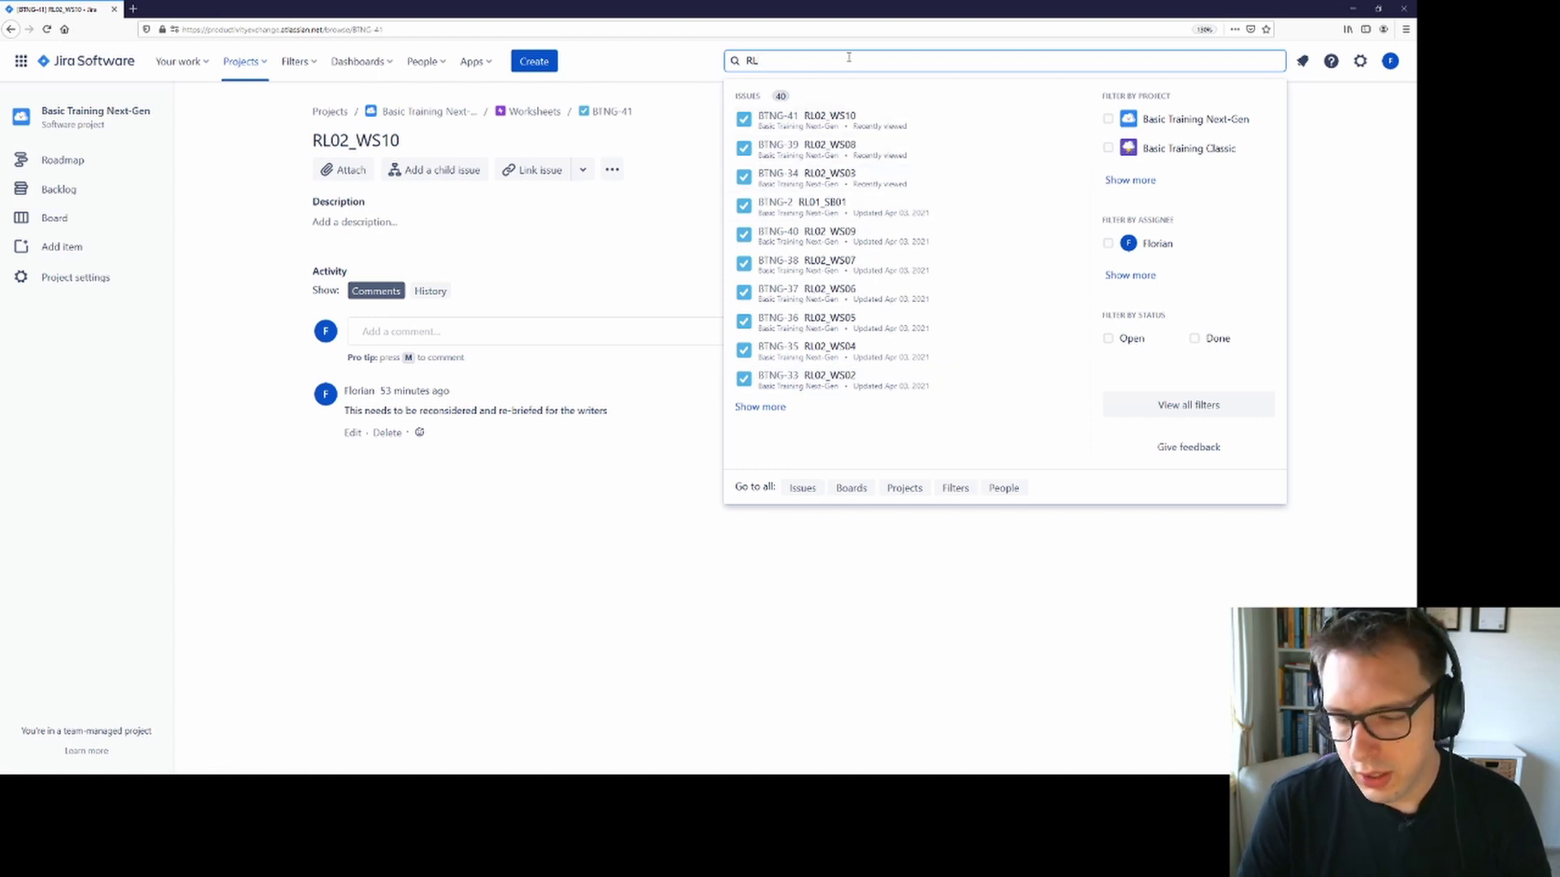
Run the full issue search for RL, then rerun it with the wildcard term RL*.
{"action": "key", "text": "Return"}
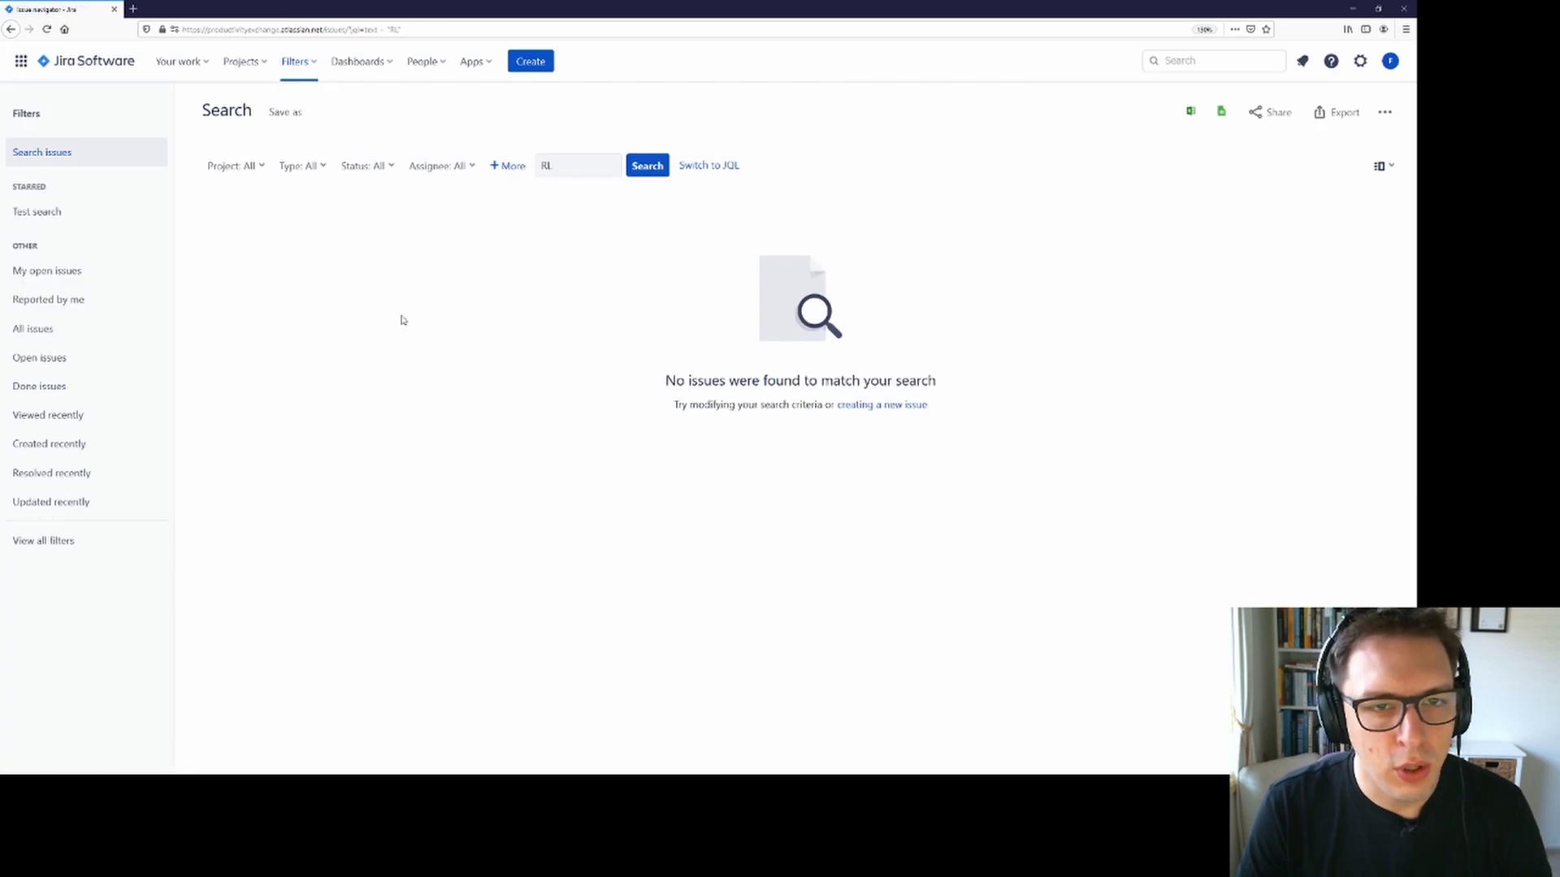
{"action": "left_click", "coordinate": [580, 166]}
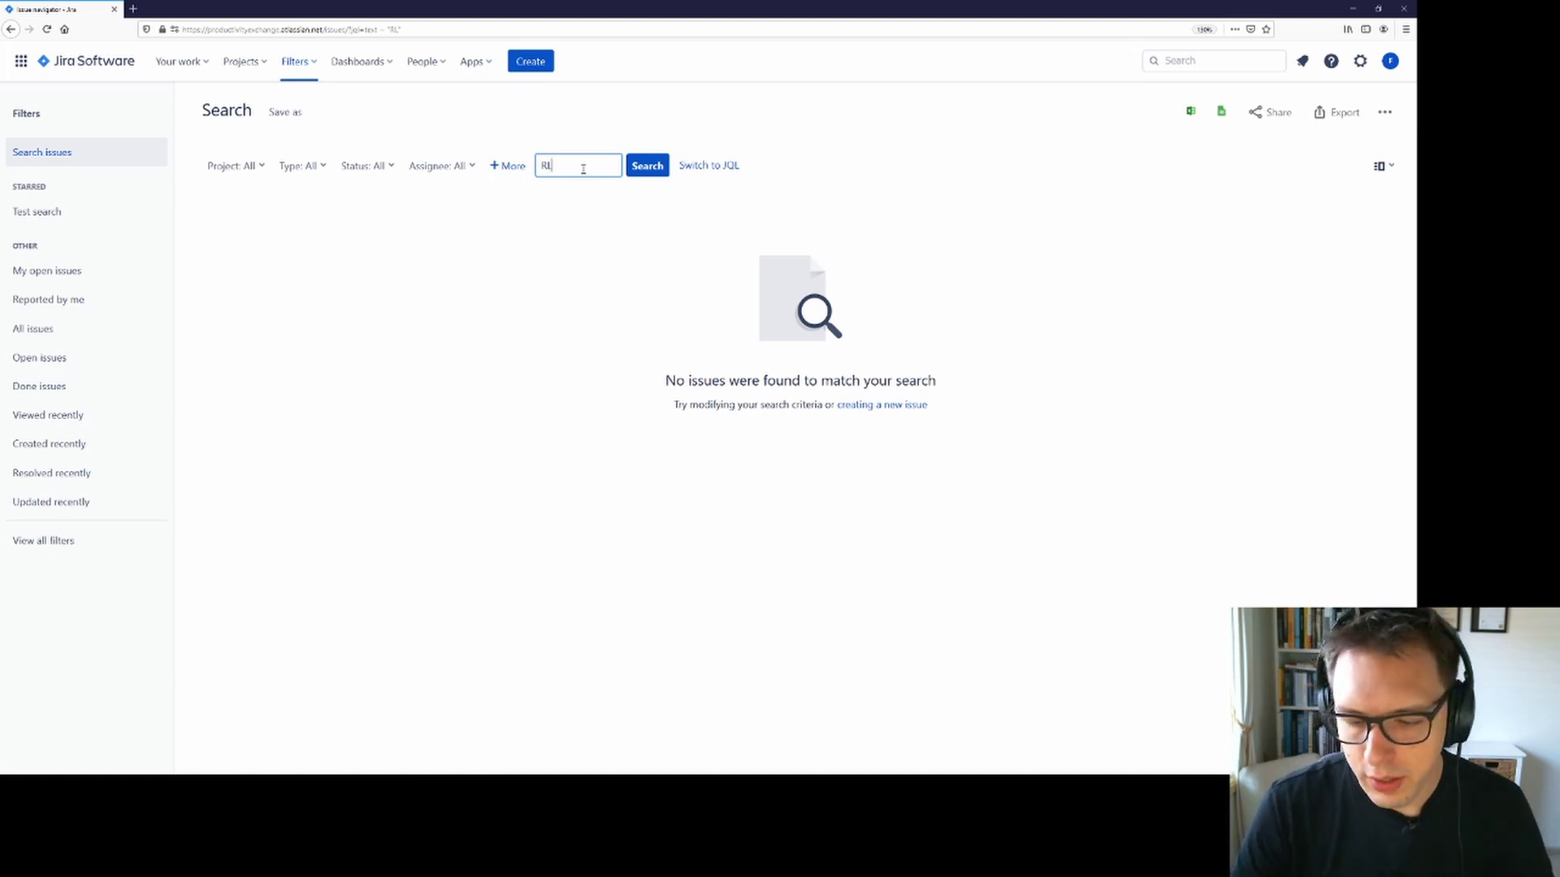
{"action": "type", "text": "*"}
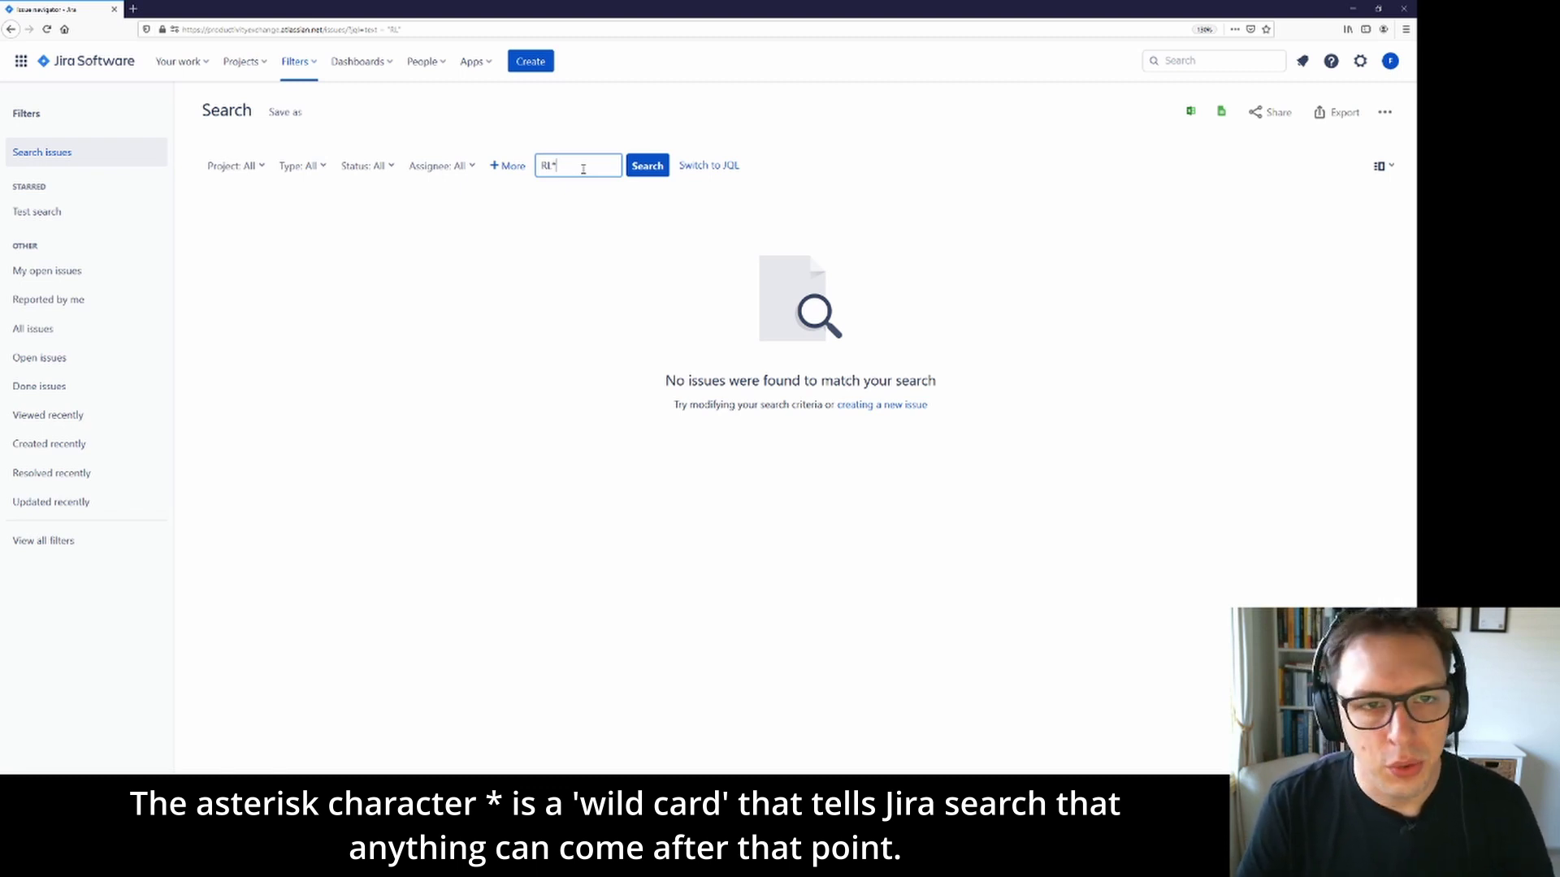
{"action": "left_click", "coordinate": [647, 165]}
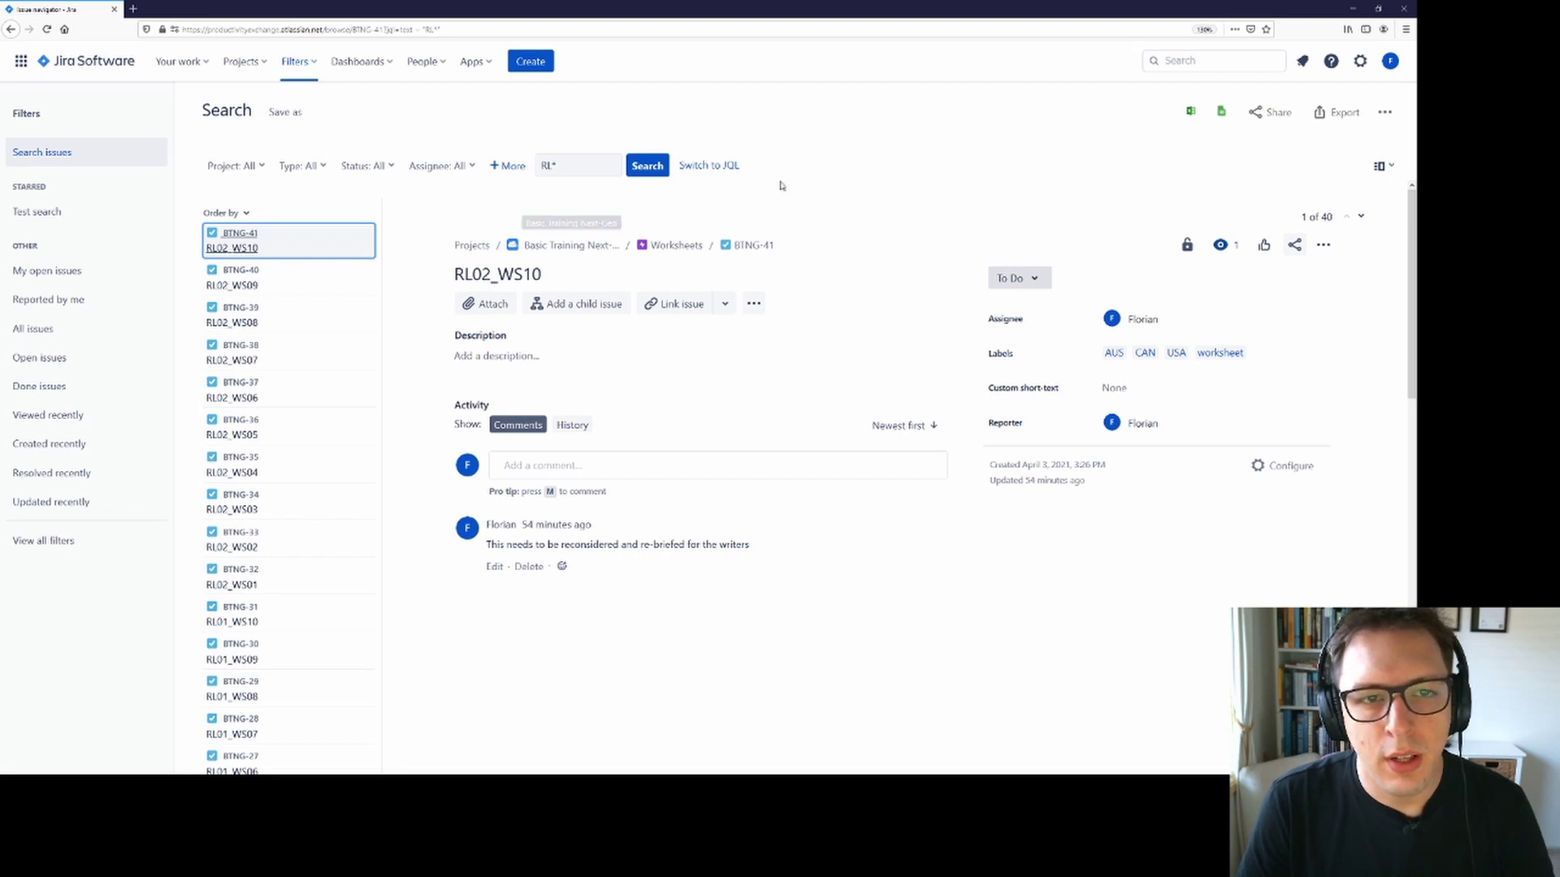
Open the advanced issue search and look through the saved Filters list.
{"action": "left_click", "coordinate": [1202, 59]}
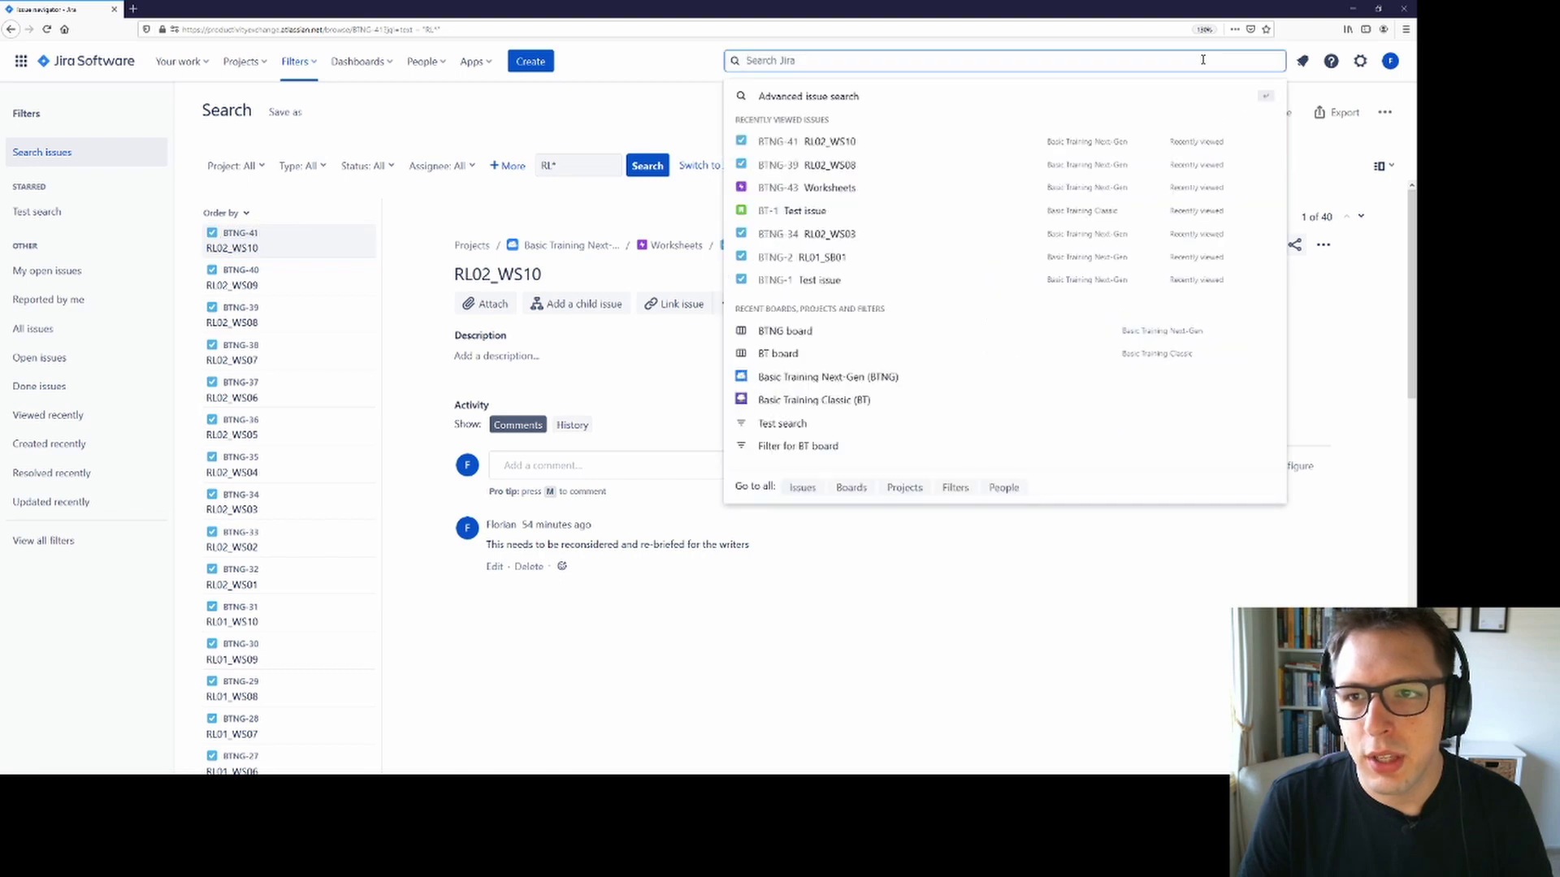
{"action": "left_click", "coordinate": [792, 97]}
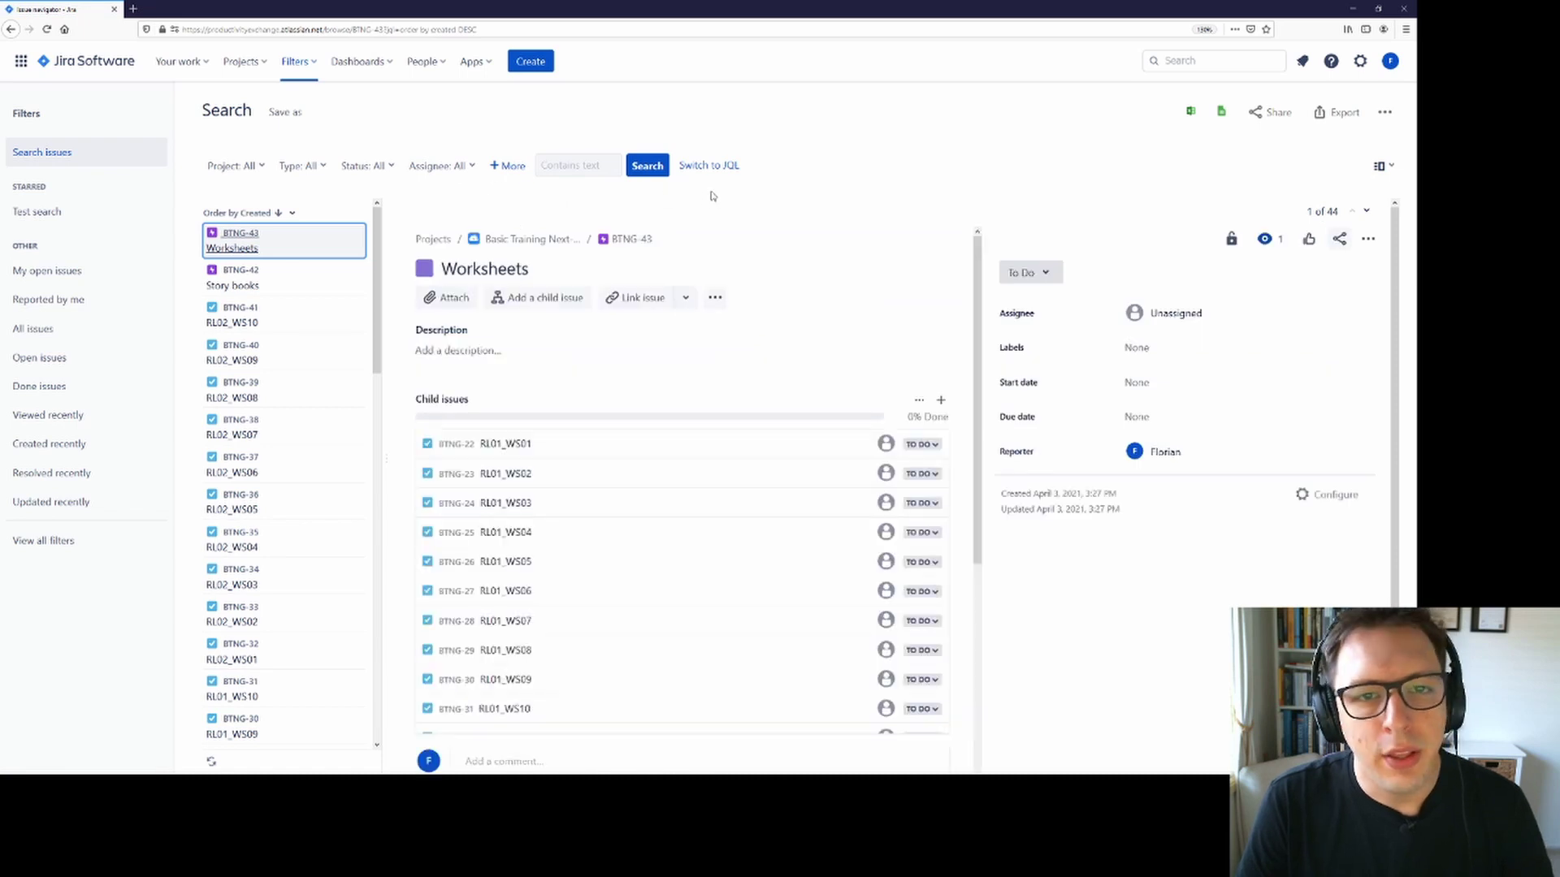
{"action": "left_click", "coordinate": [304, 69]}
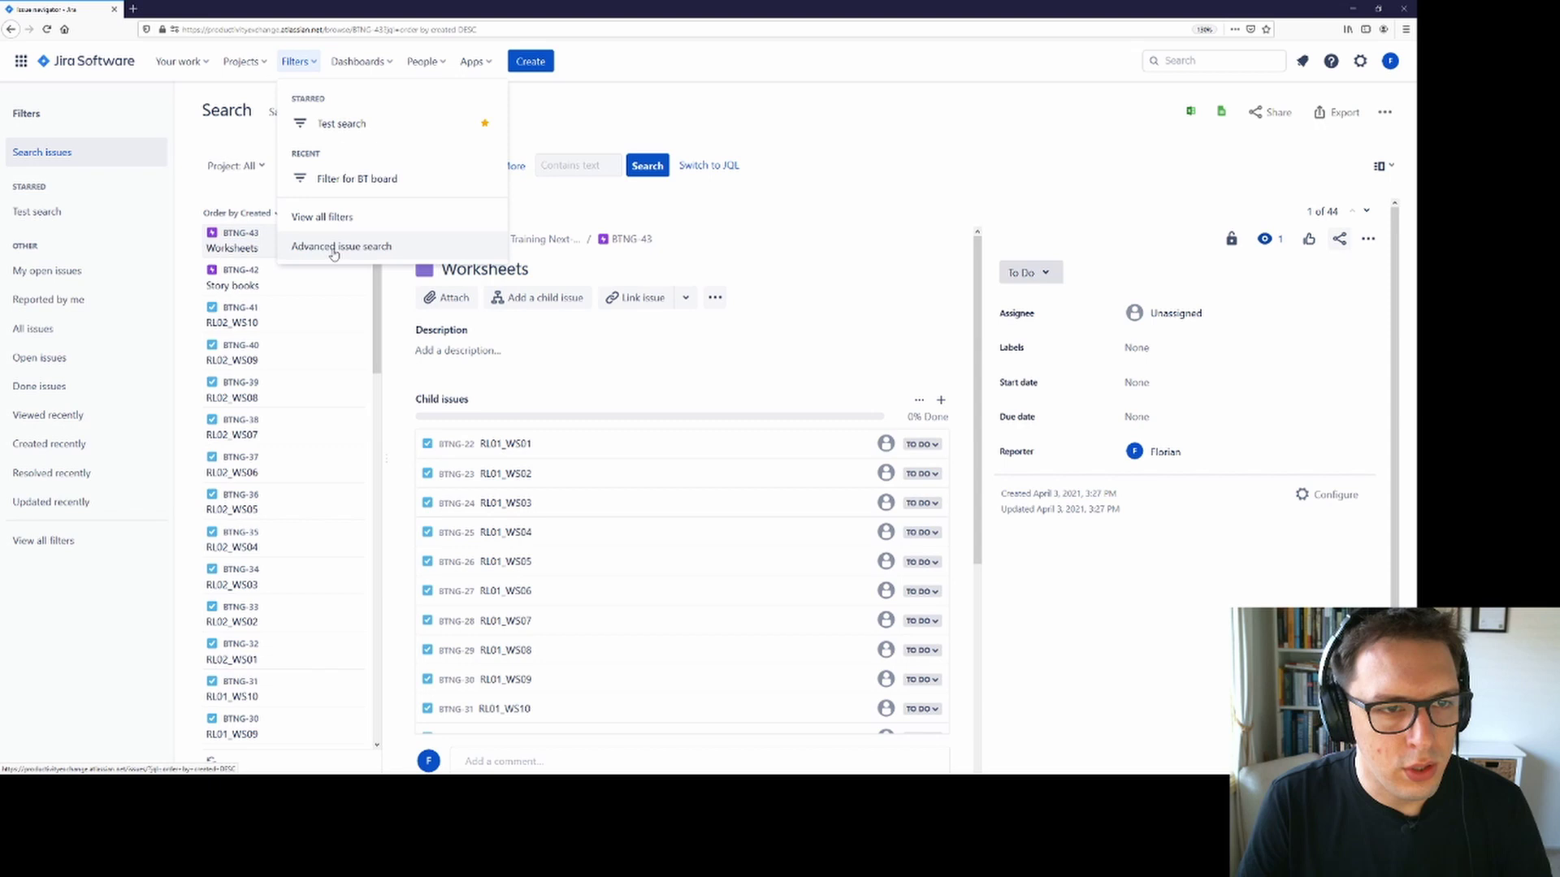
{"action": "left_click", "coordinate": [745, 110]}
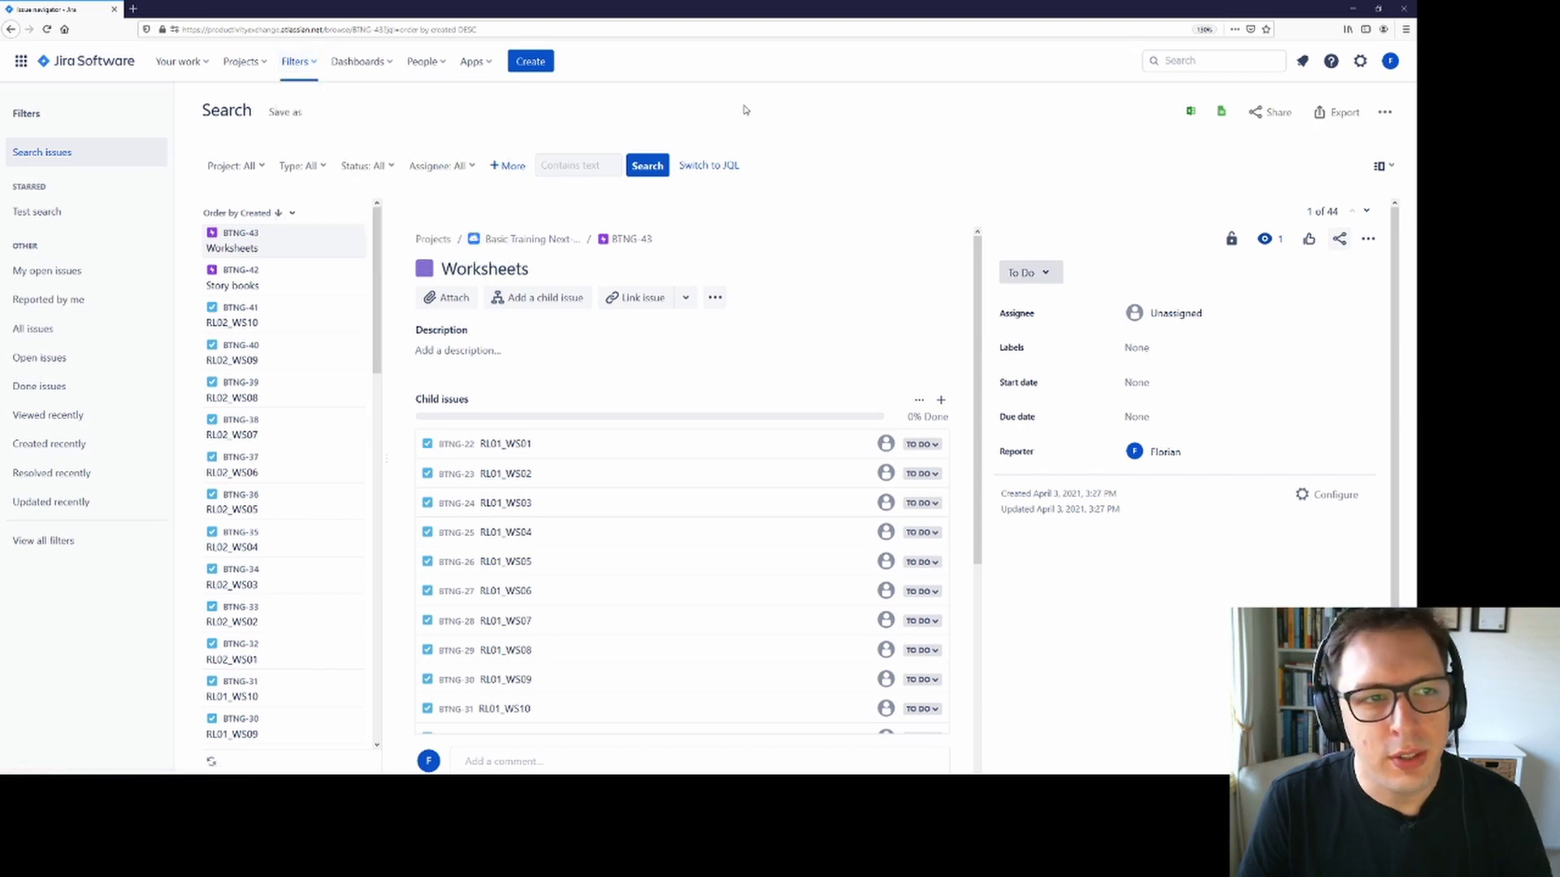
{"action": "left_click", "coordinate": [310, 65]}
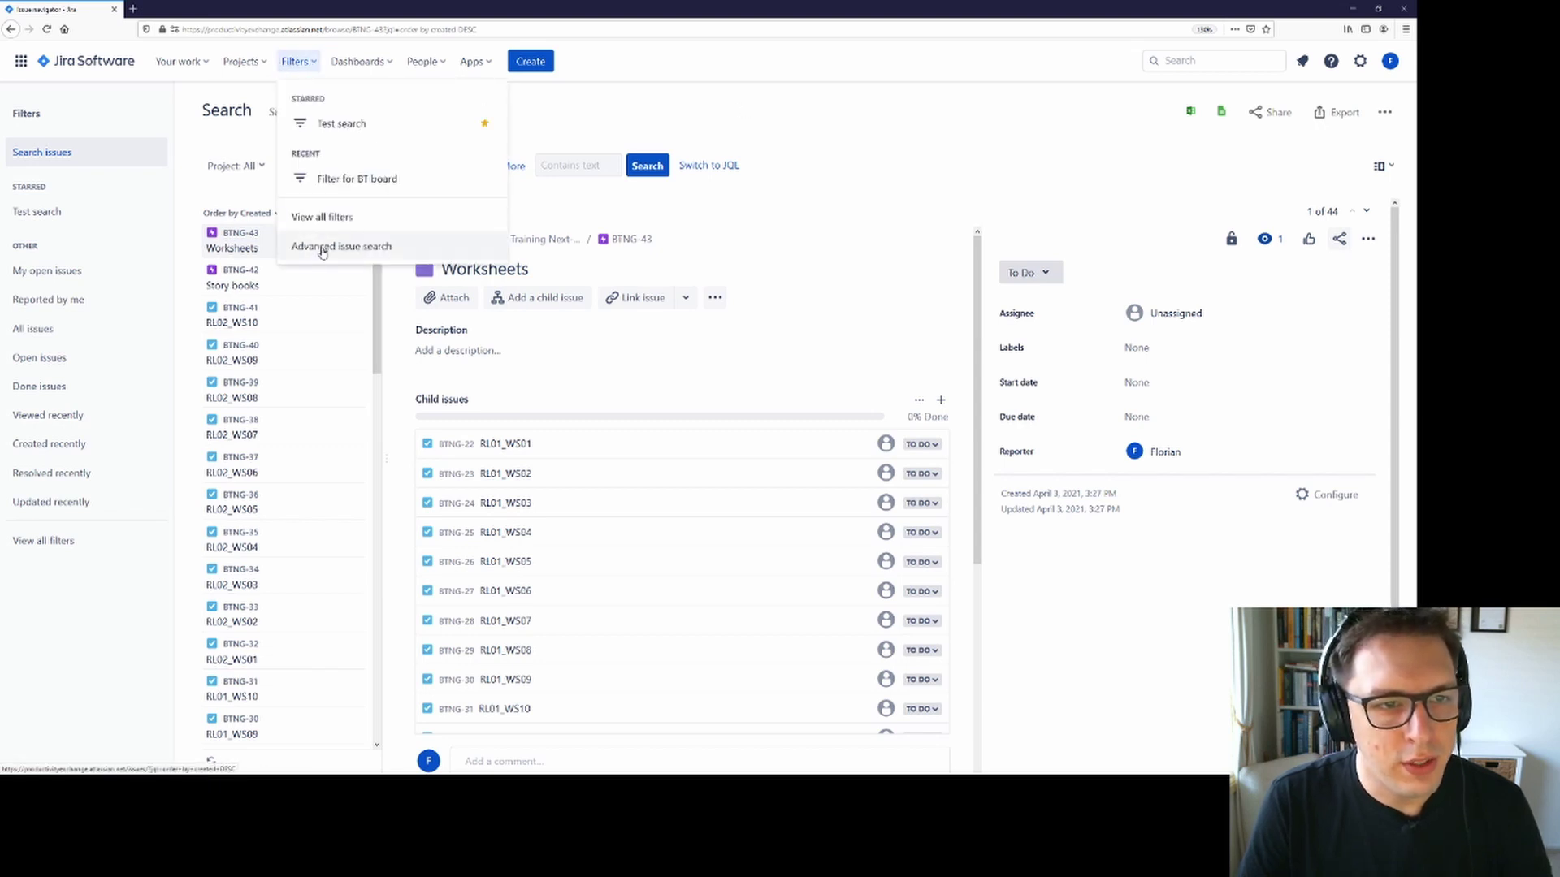
{"action": "left_click", "coordinate": [1186, 82]}
Quick-search for RL* and bring up the saved Filters list.
{"action": "left_click", "coordinate": [1188, 61]}
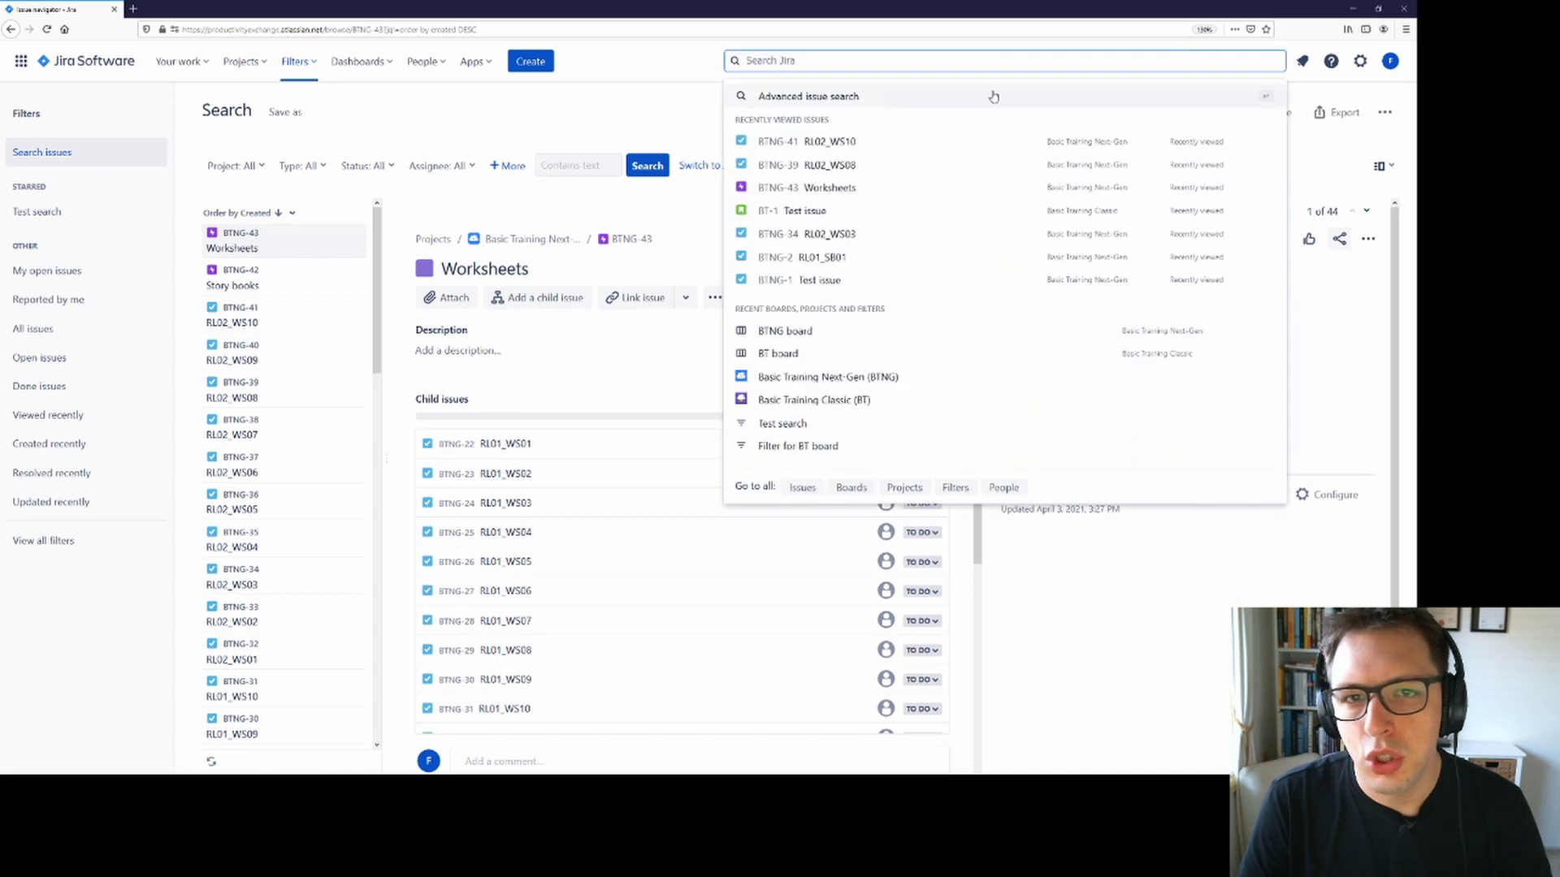
{"action": "key", "text": "Escape"}
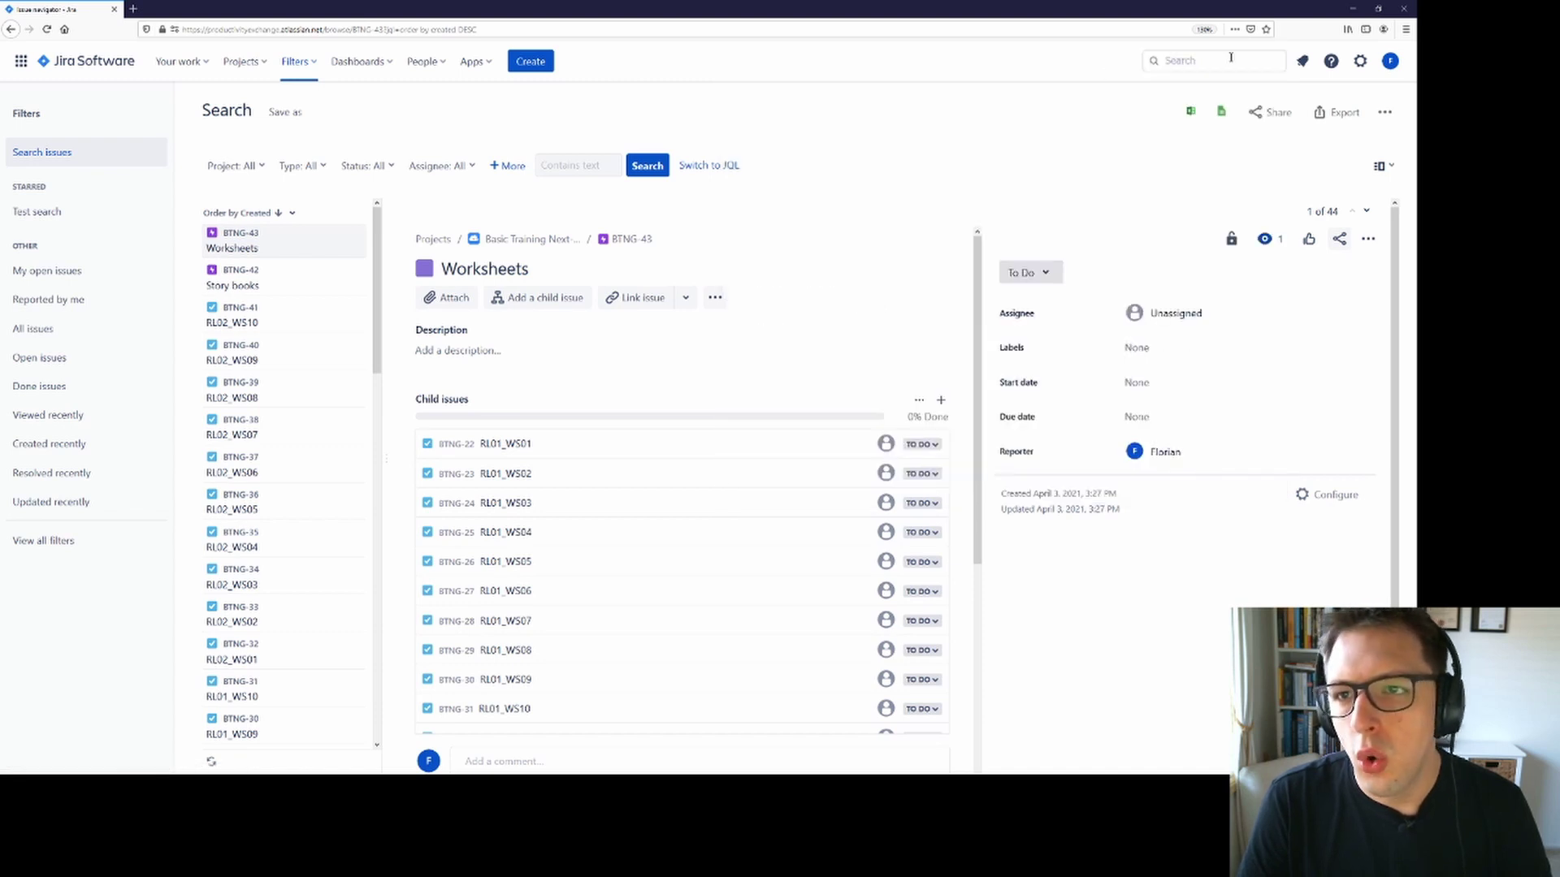
{"action": "left_click", "coordinate": [1109, 71]}
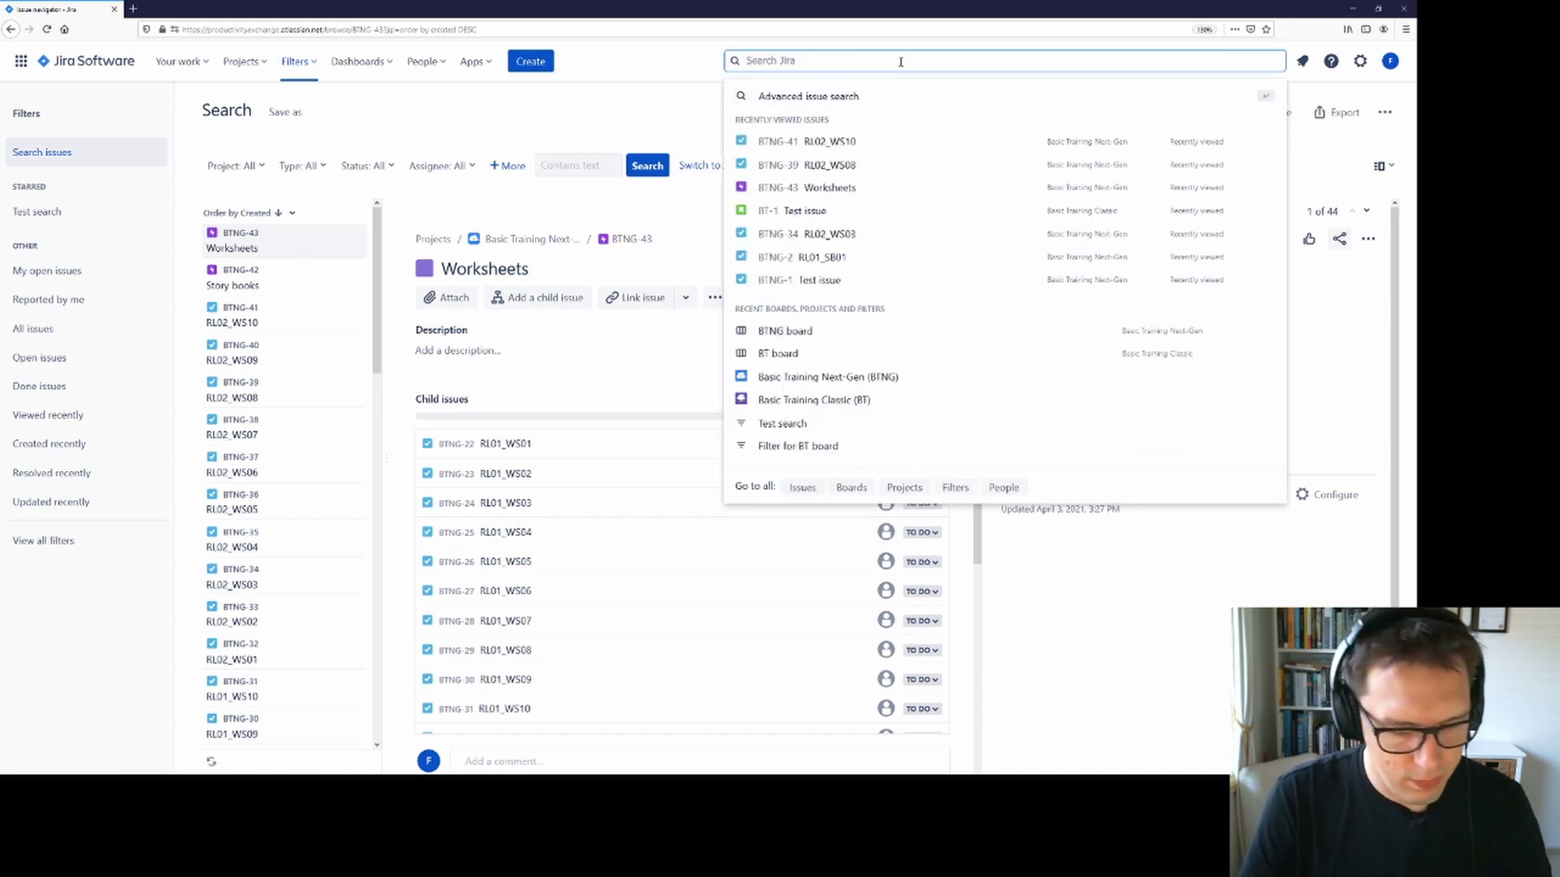
{"action": "type", "text": "RL*"}
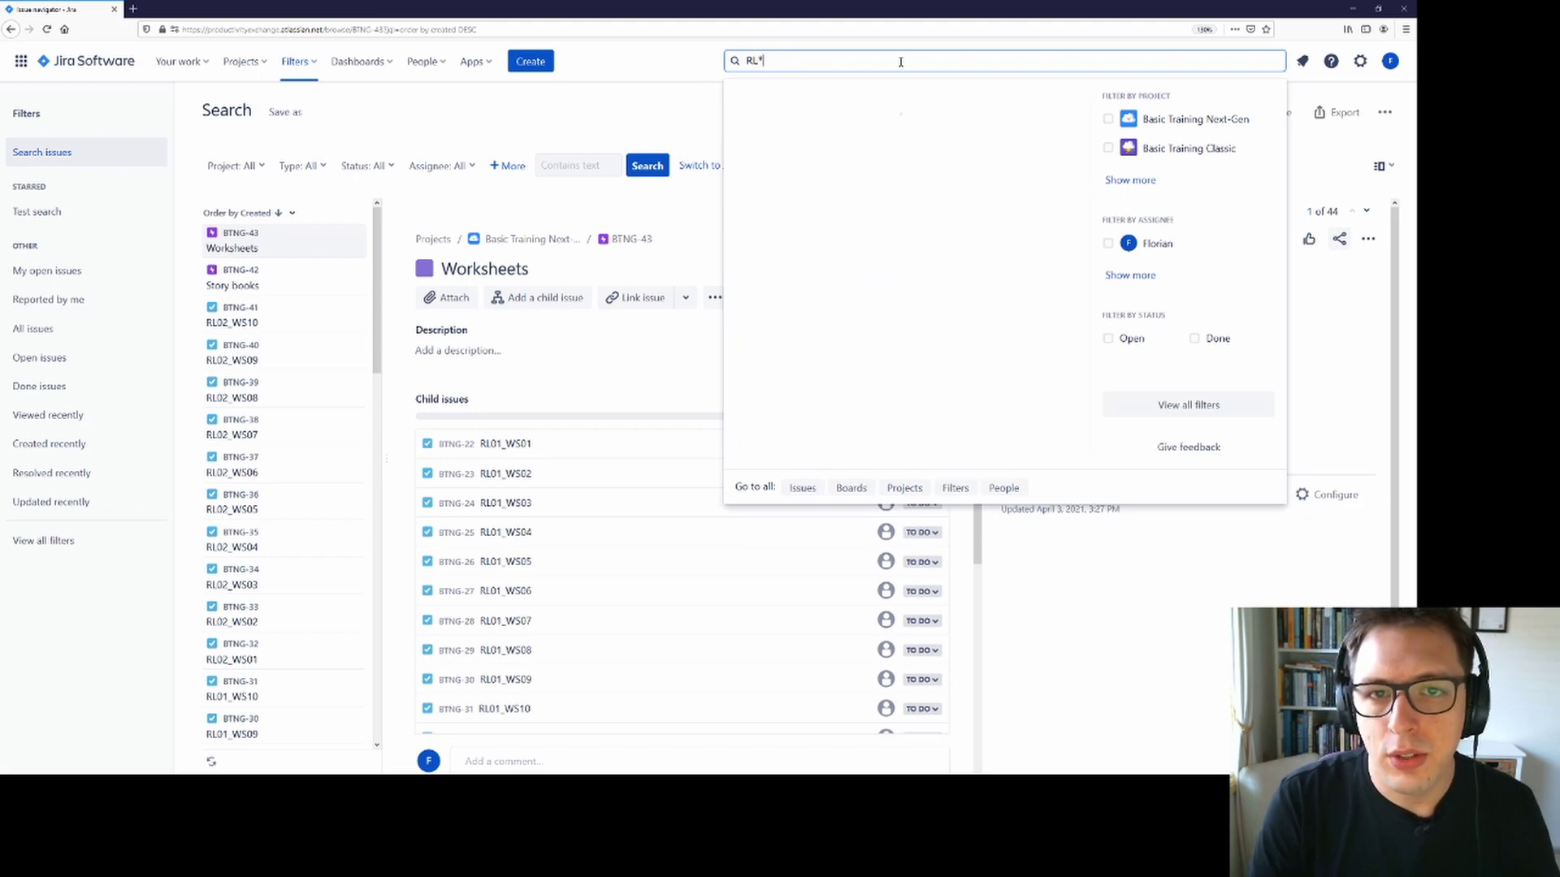
{"action": "key", "text": "Return"}
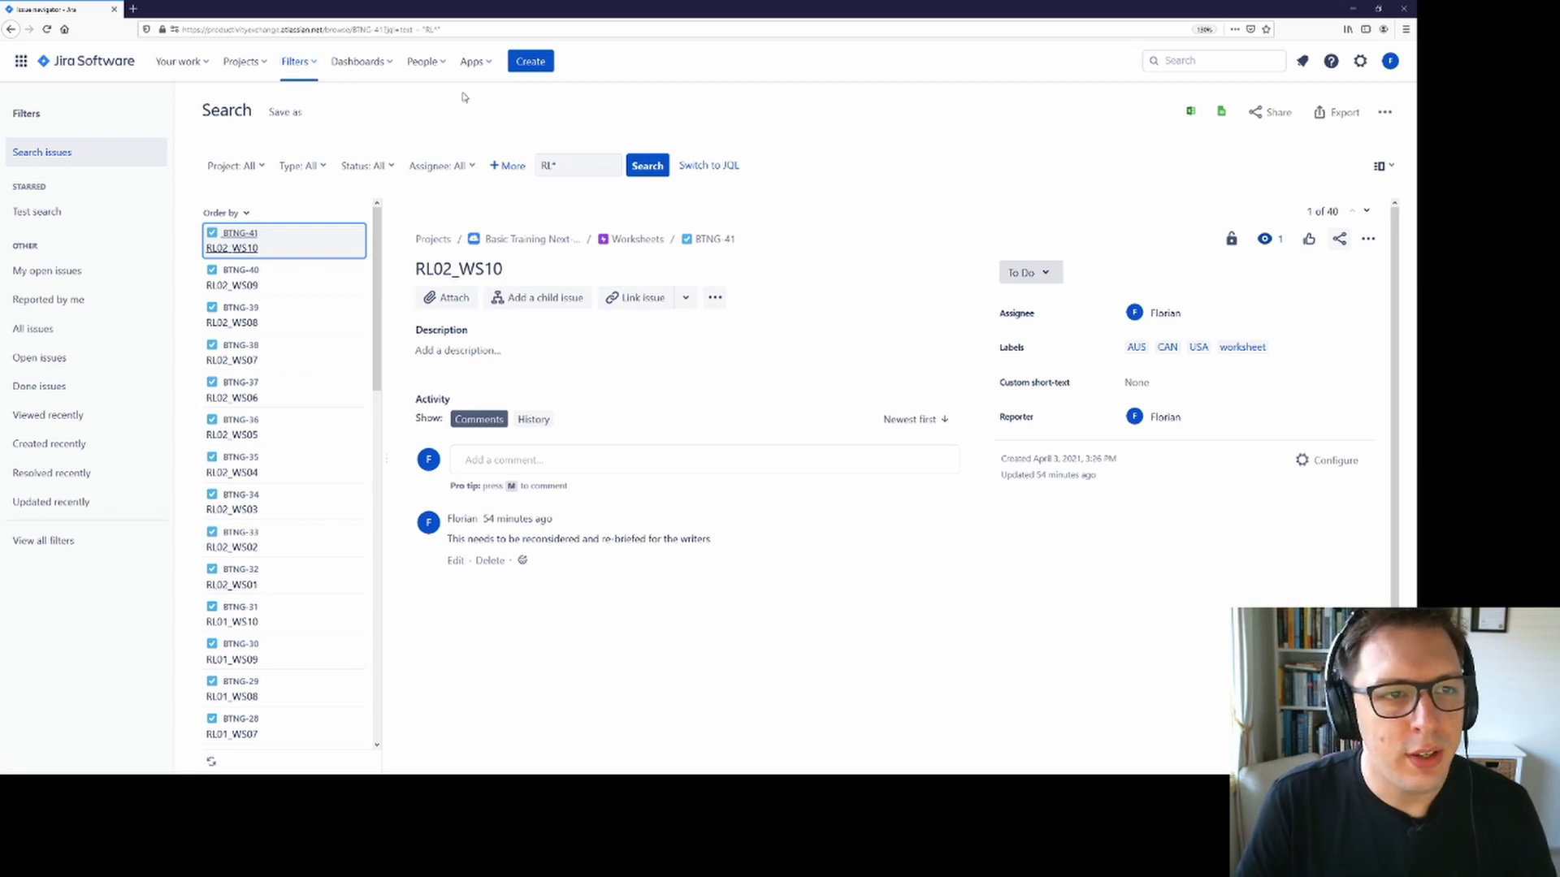
{"action": "left_click", "coordinate": [298, 61]}
Open the advanced issue search and view the Story books and RL02_WS10 issue details.
{"action": "left_click", "coordinate": [337, 247]}
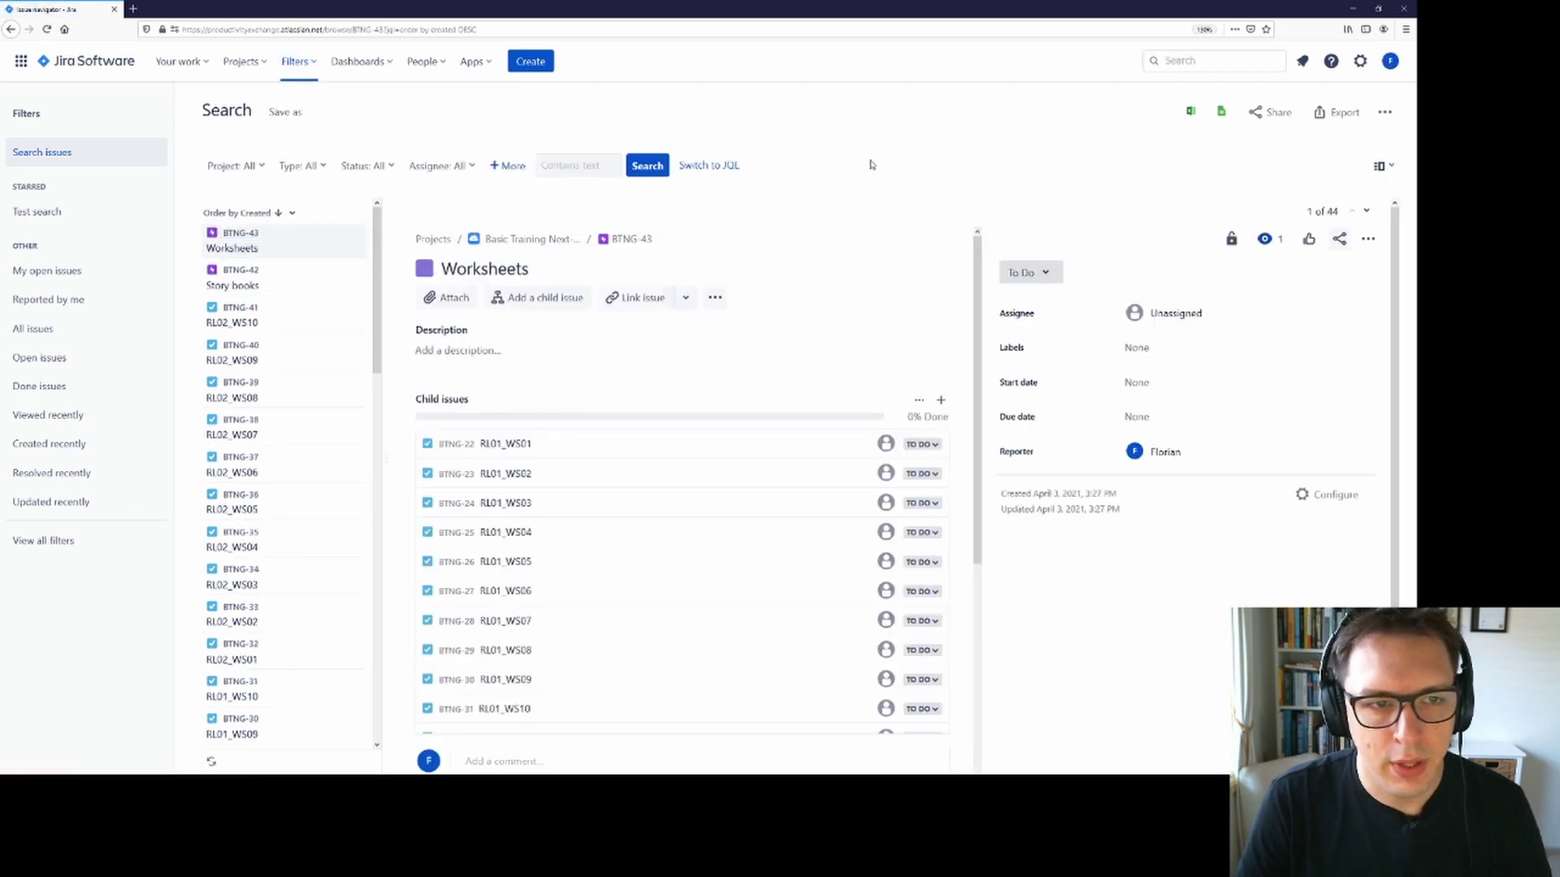
{"action": "left_click", "coordinate": [298, 60]}
{"action": "left_click", "coordinate": [648, 205]}
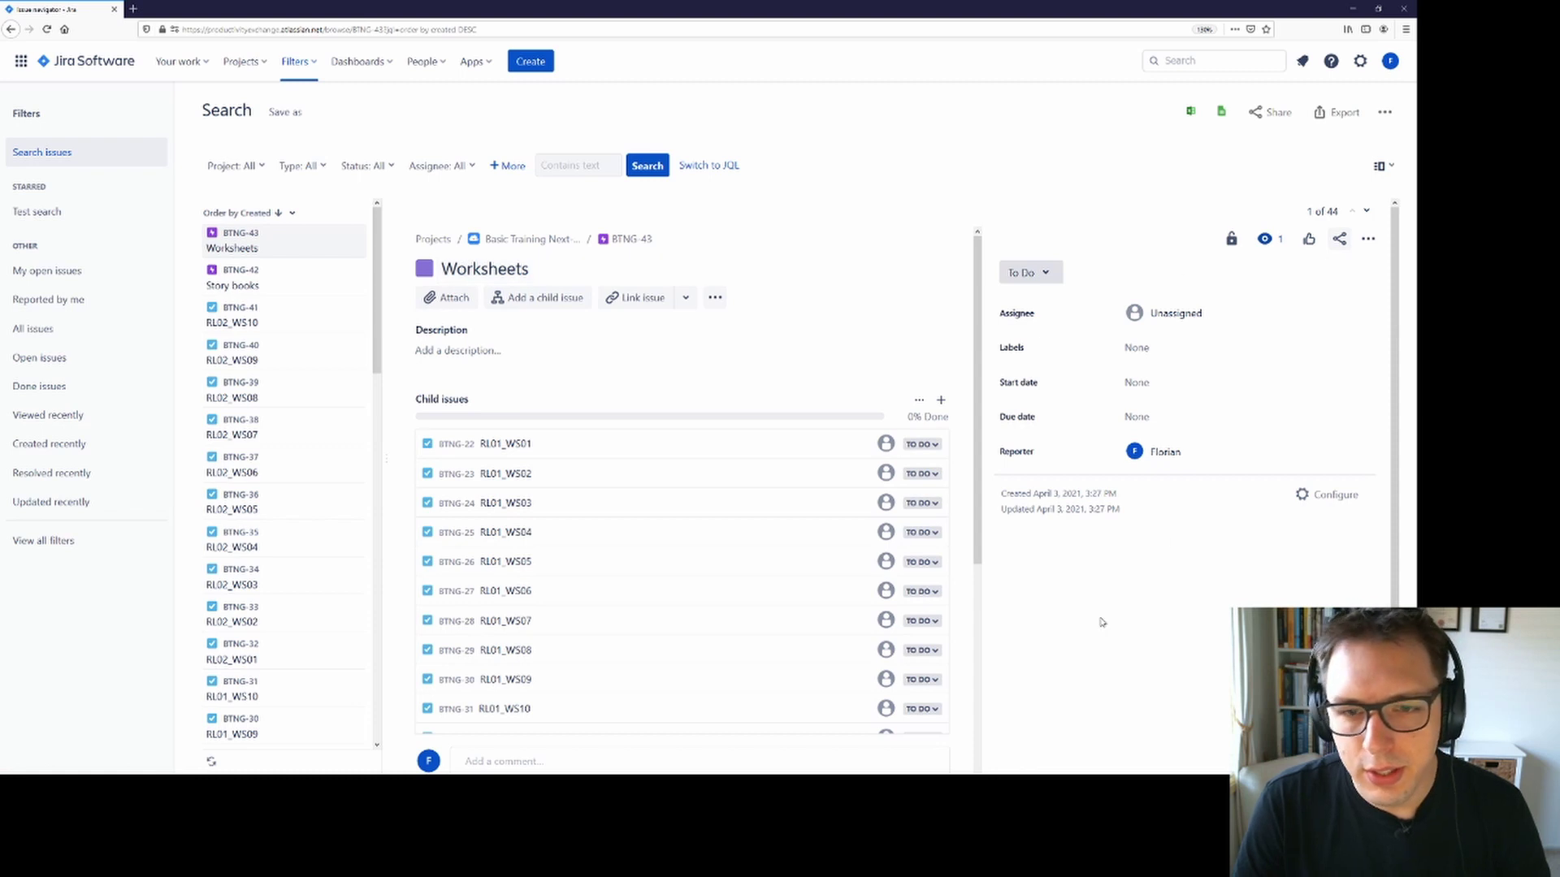
{"action": "left_click", "coordinate": [297, 286]}
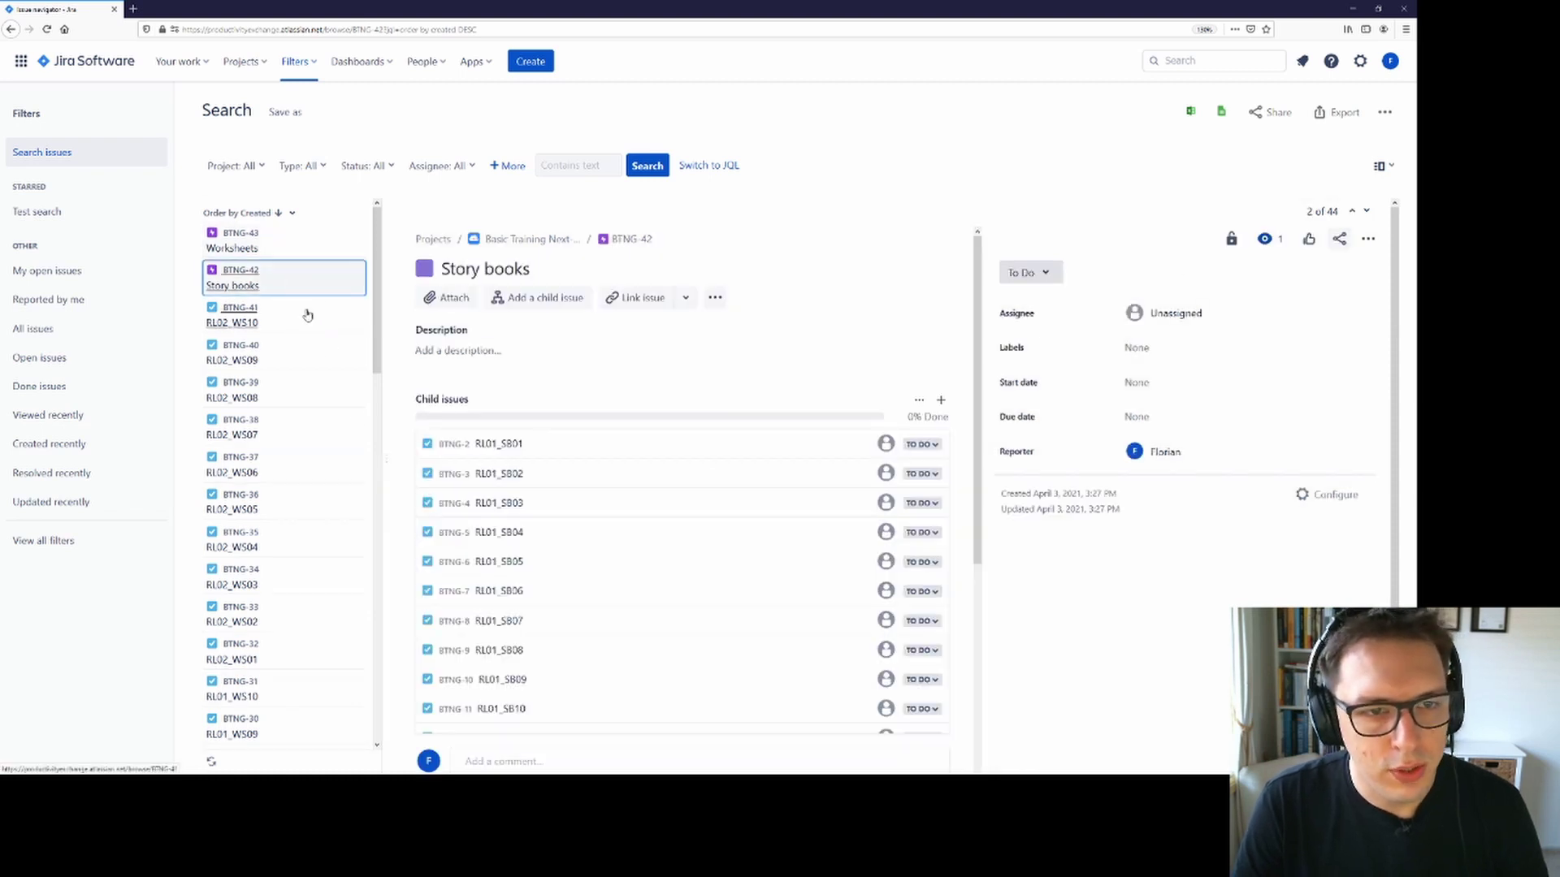
{"action": "left_click", "coordinate": [307, 315]}
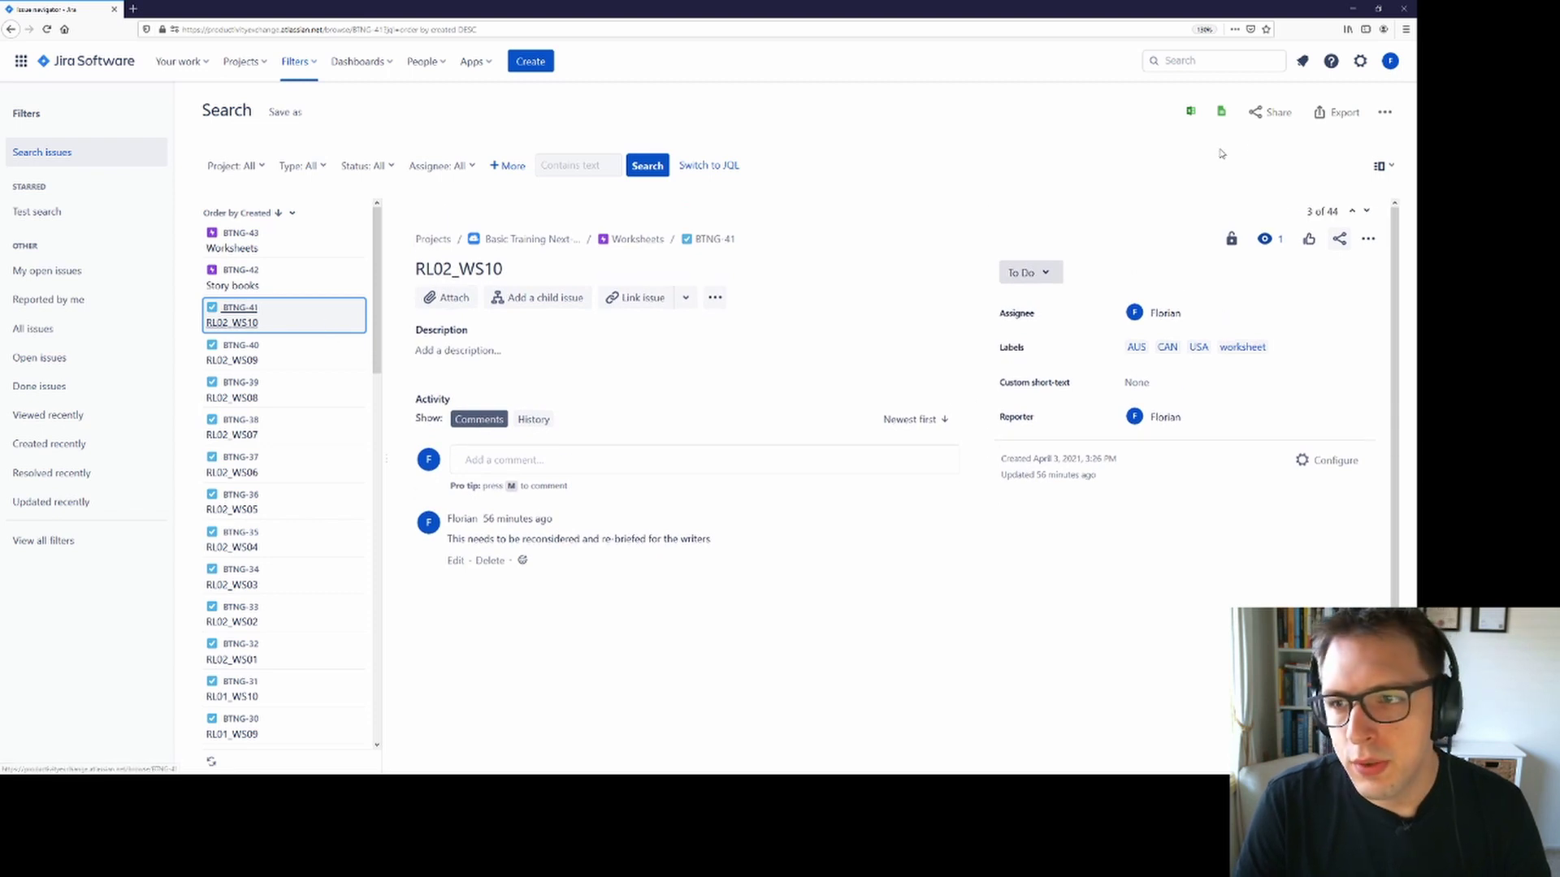
Switch the search results from the split detail layout to the table list view.
{"action": "left_click", "coordinate": [1381, 168]}
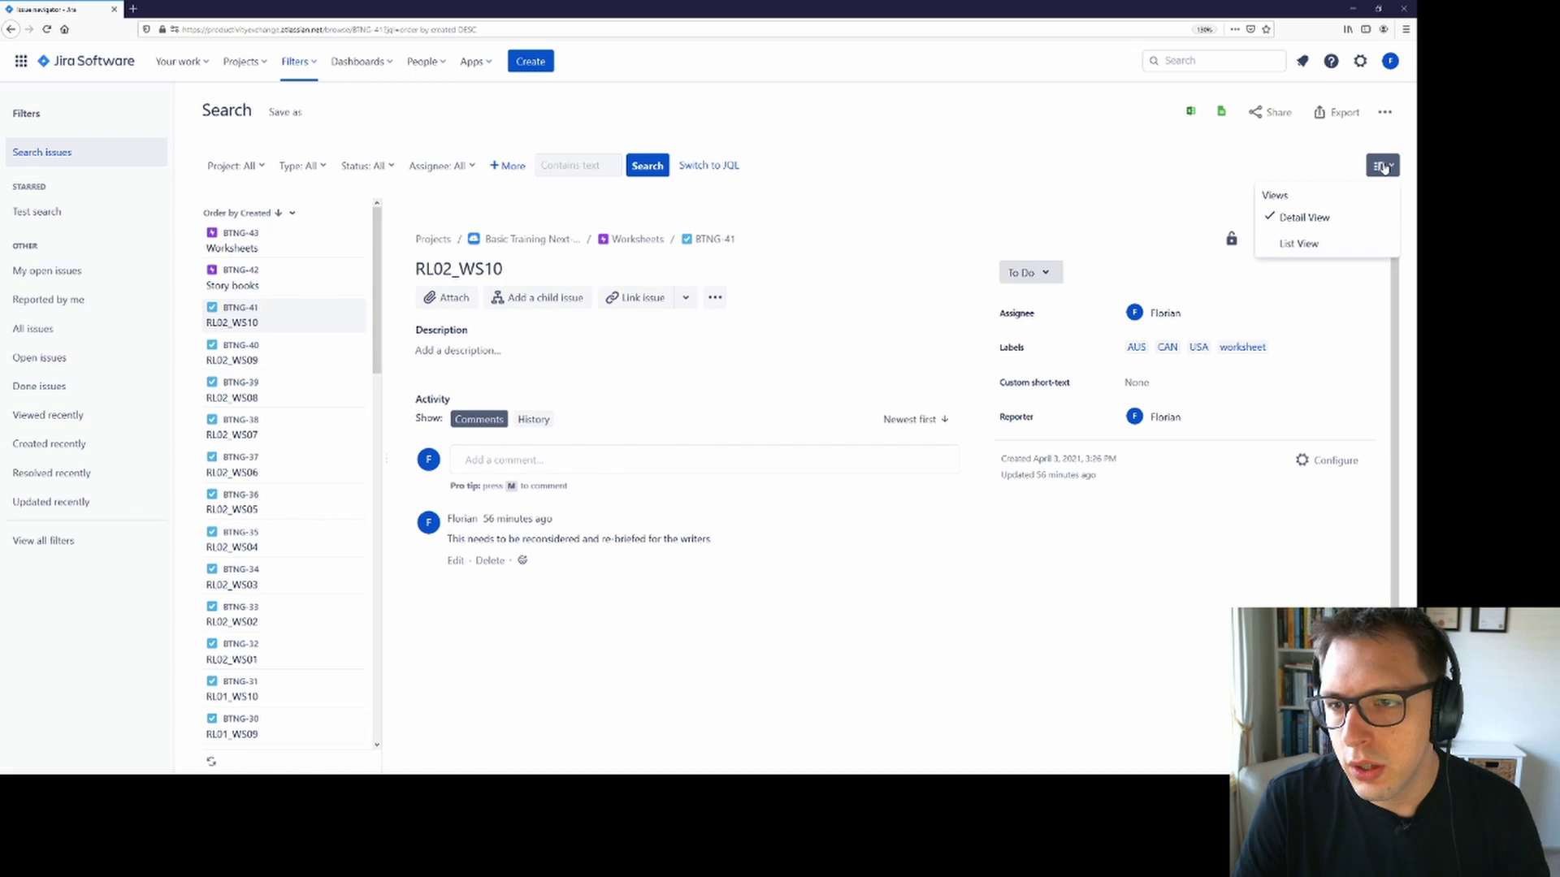
{"action": "left_click", "coordinate": [1345, 243]}
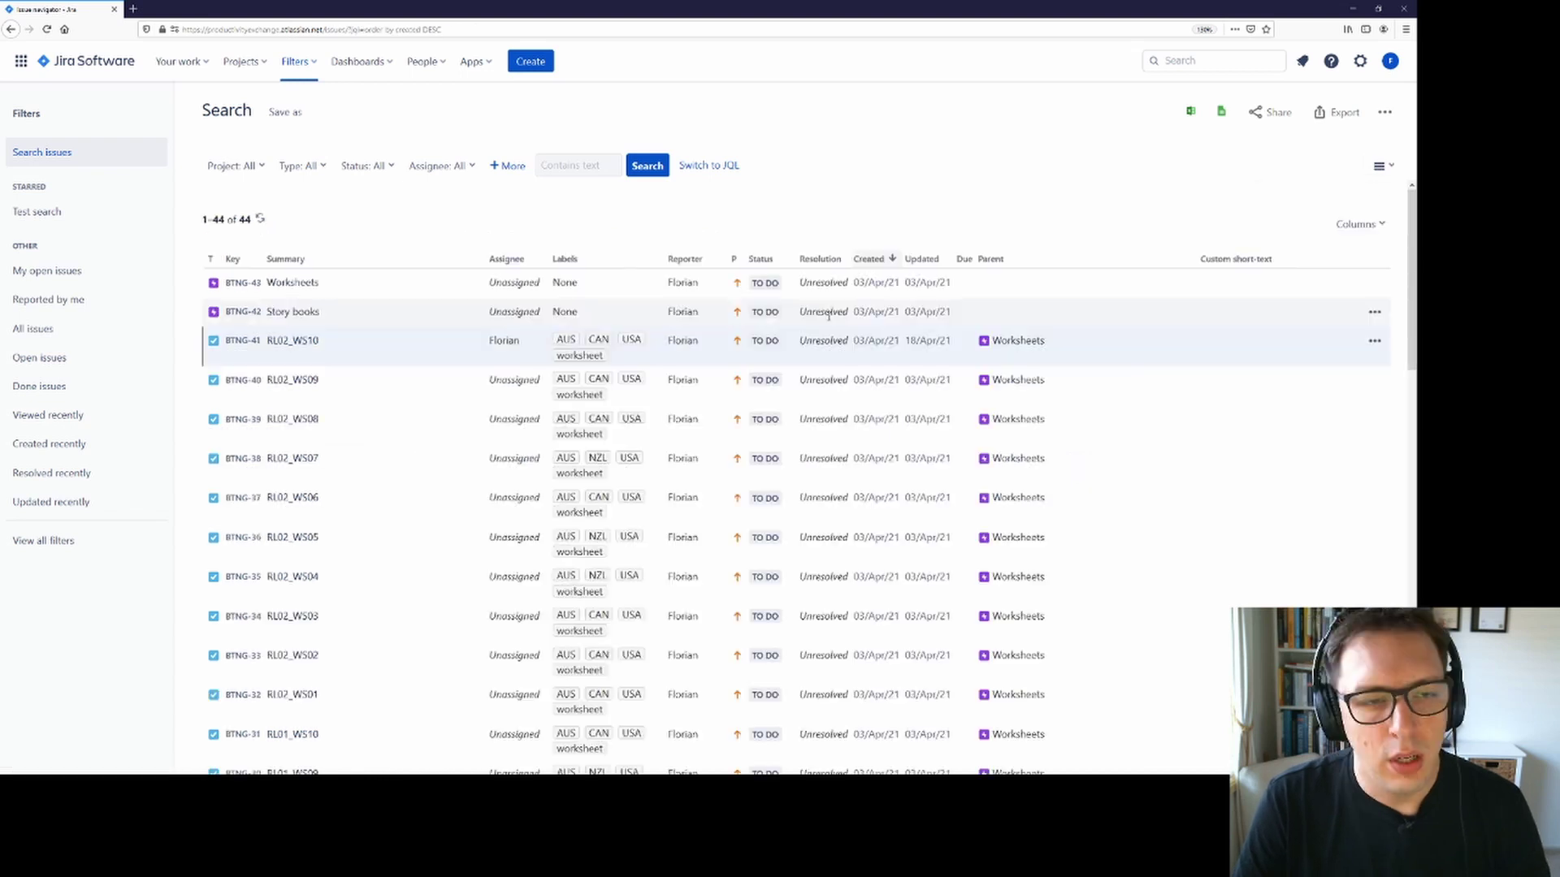
{"action": "left_click", "coordinate": [1391, 168]}
{"action": "left_click", "coordinate": [1320, 212]}
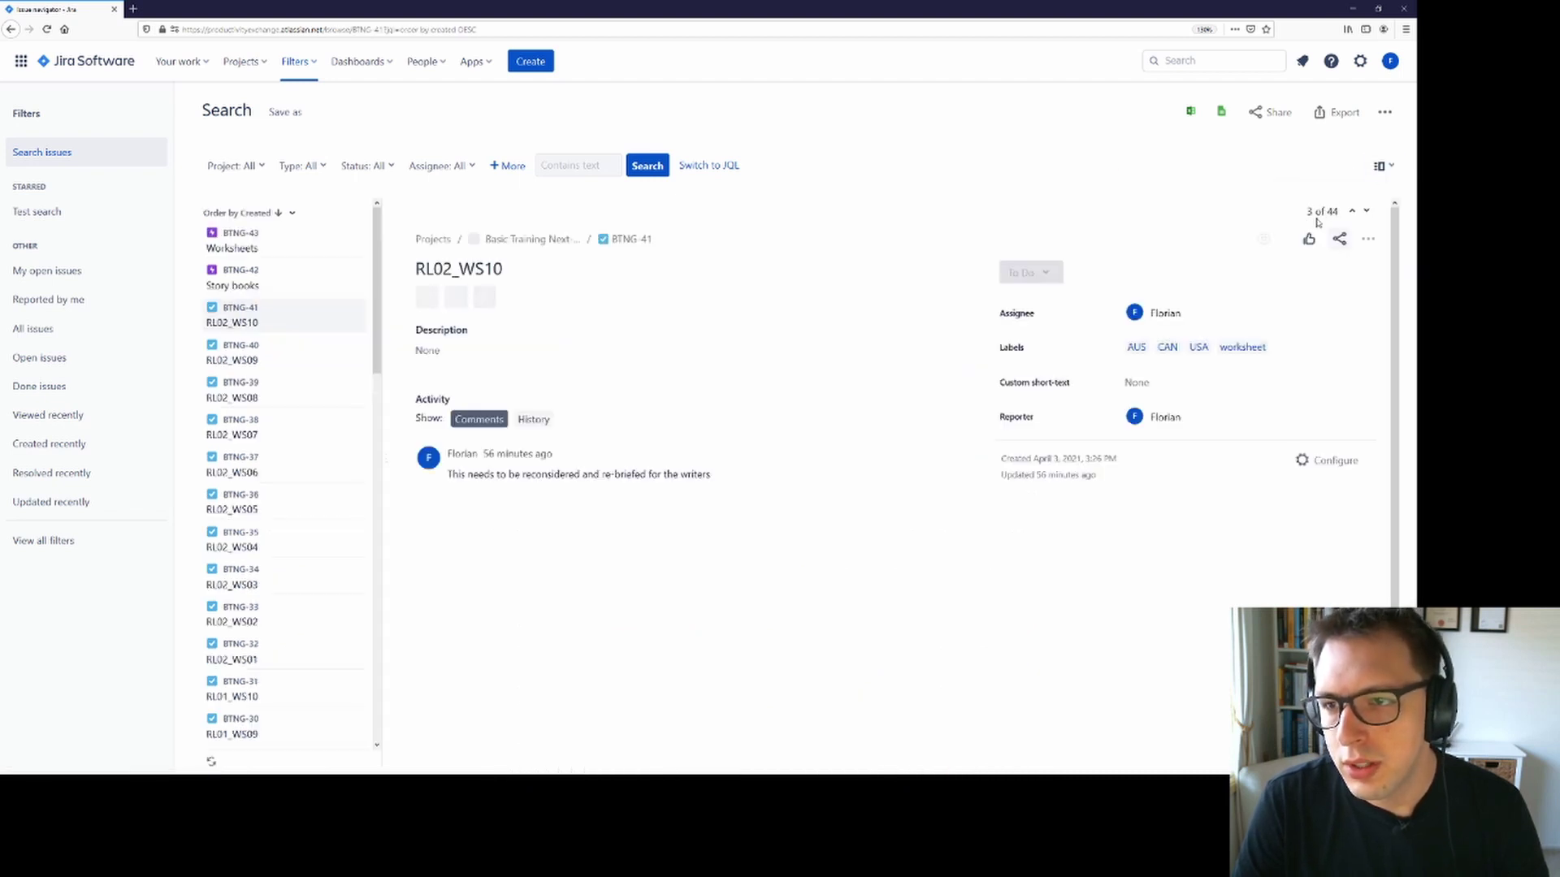
{"action": "left_click", "coordinate": [1381, 167]}
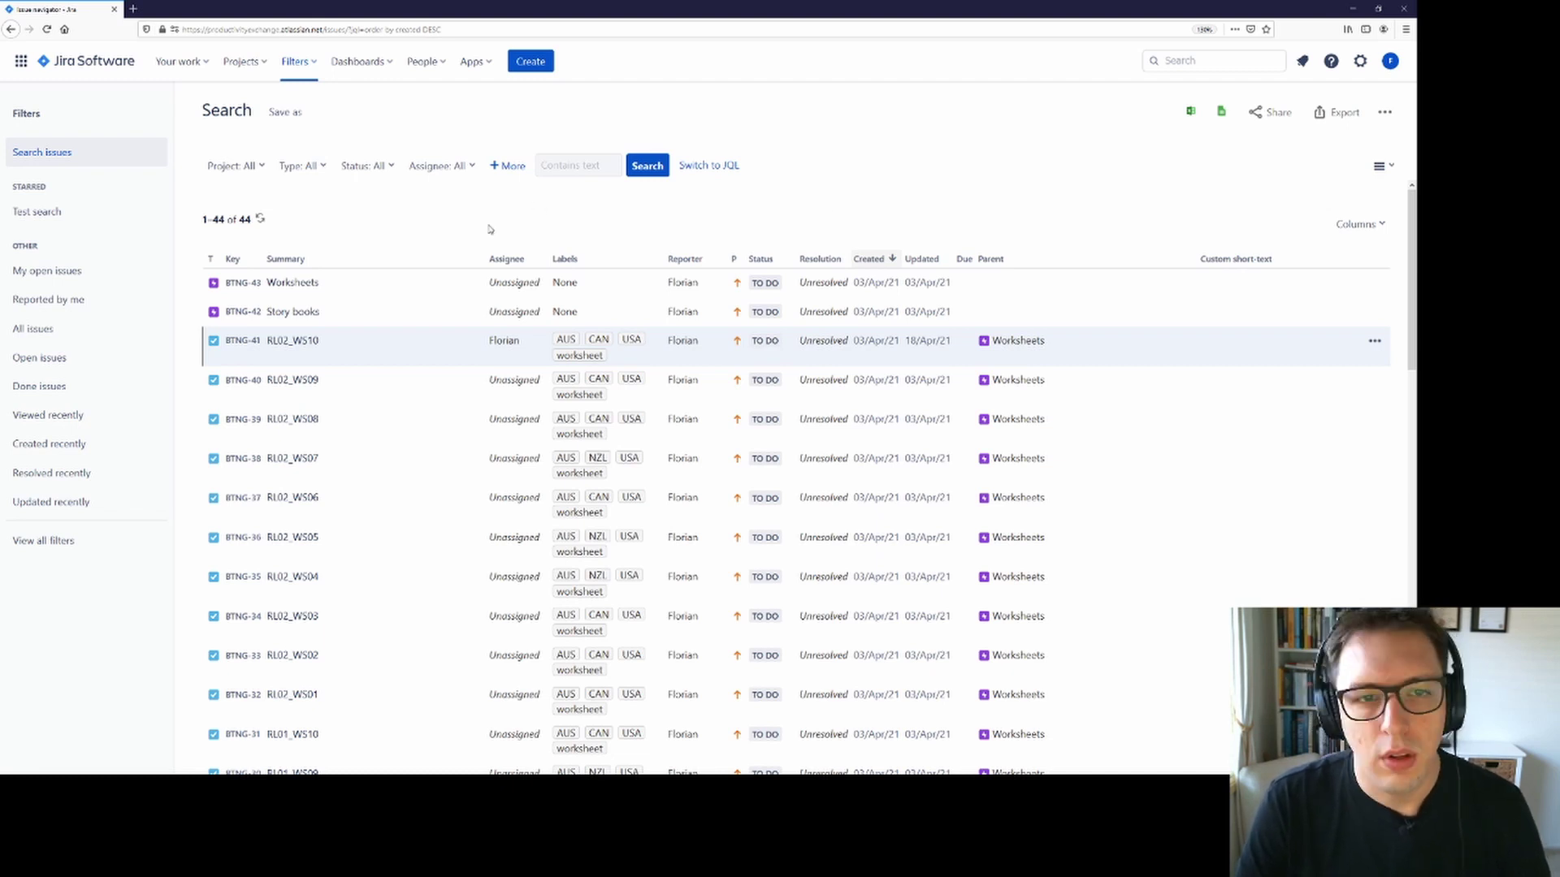
Add Description as a column in the issue results table.
{"action": "left_click", "coordinate": [1357, 226]}
{"action": "scroll", "coordinate": [1282, 410], "scroll_direction": "down", "scroll_amount": 5}
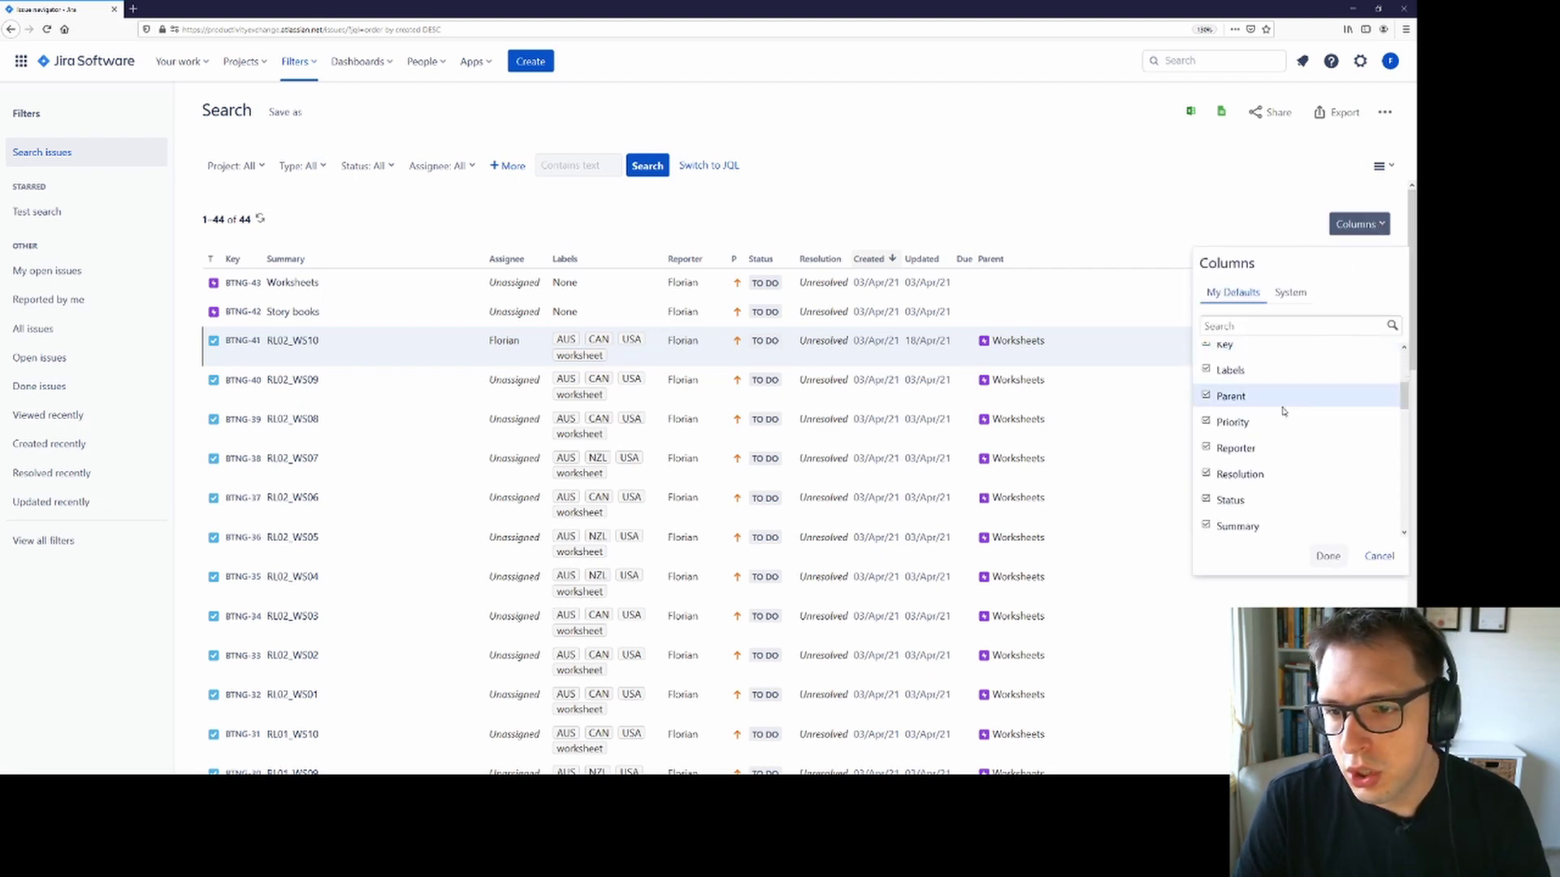
{"action": "scroll", "coordinate": [1292, 407], "scroll_direction": "down", "scroll_amount": 3}
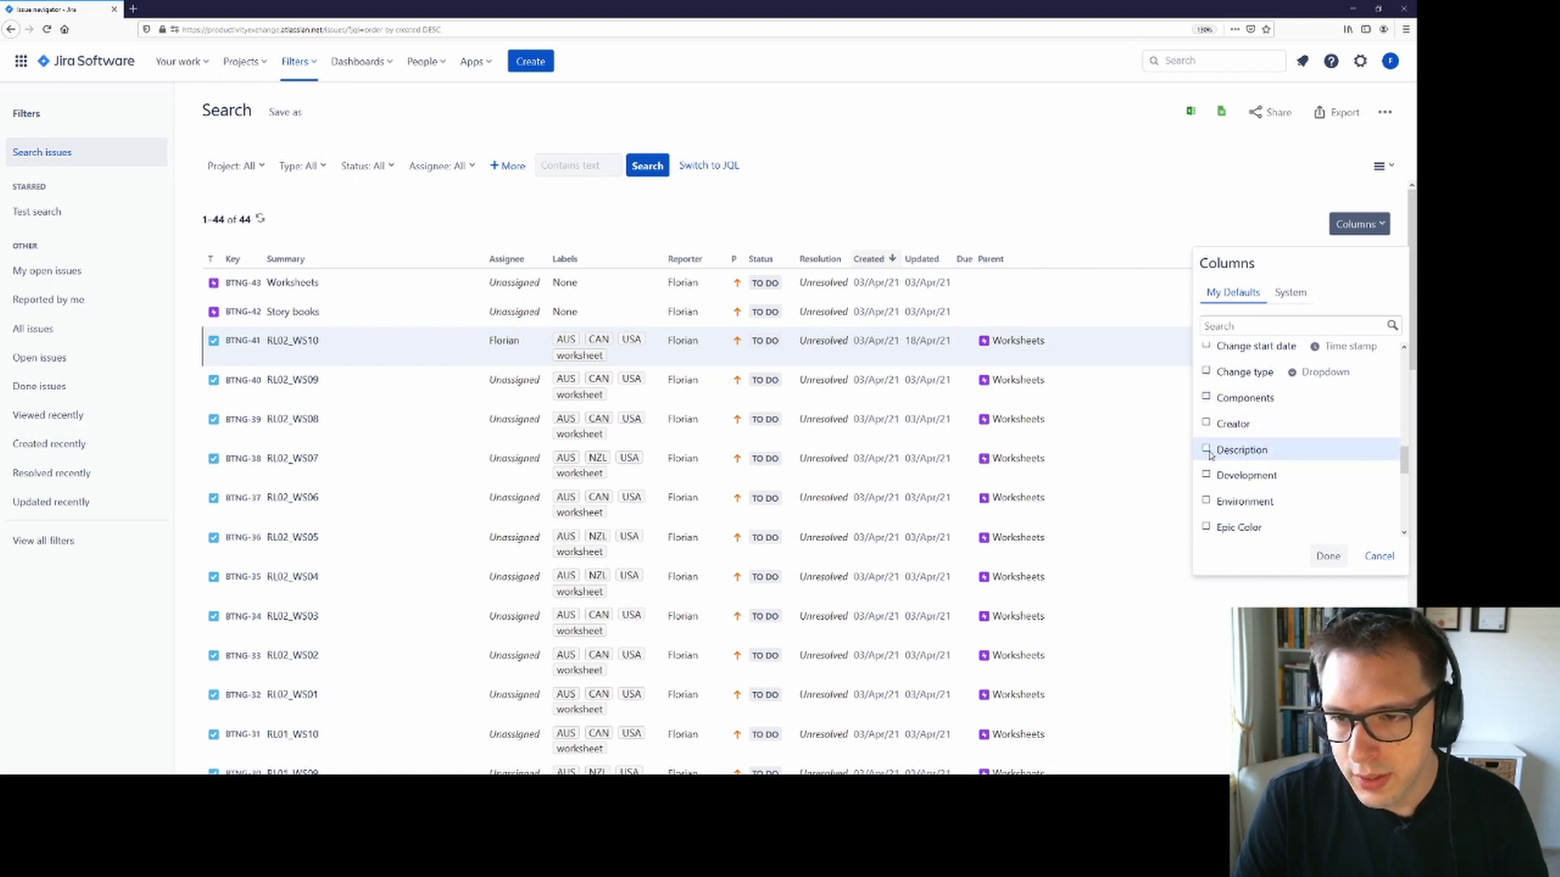
{"action": "left_click", "coordinate": [1206, 451]}
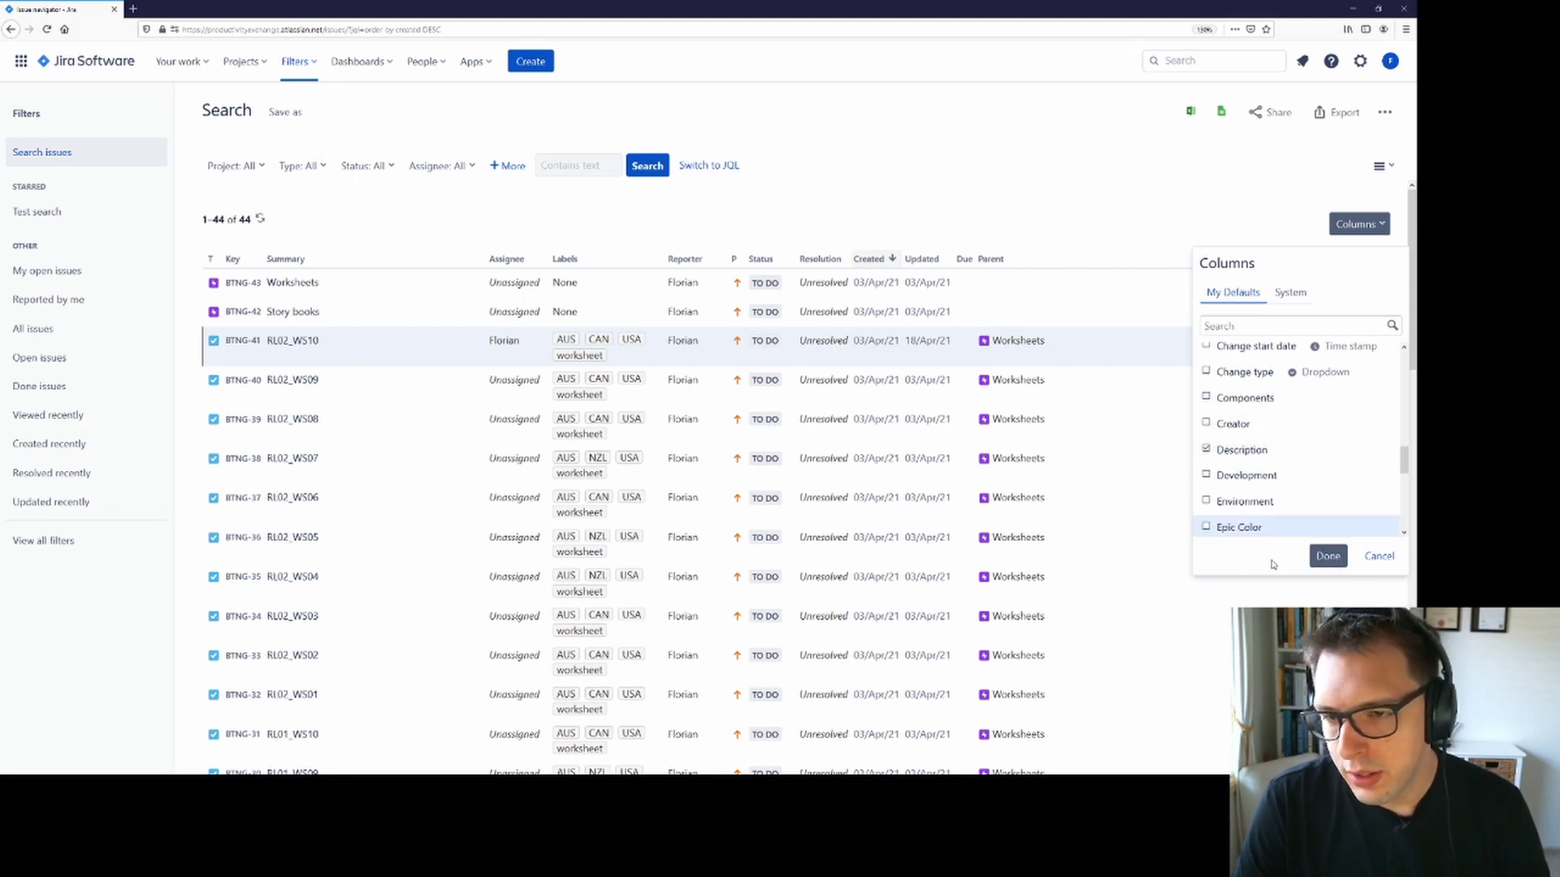
{"action": "left_click", "coordinate": [1328, 556]}
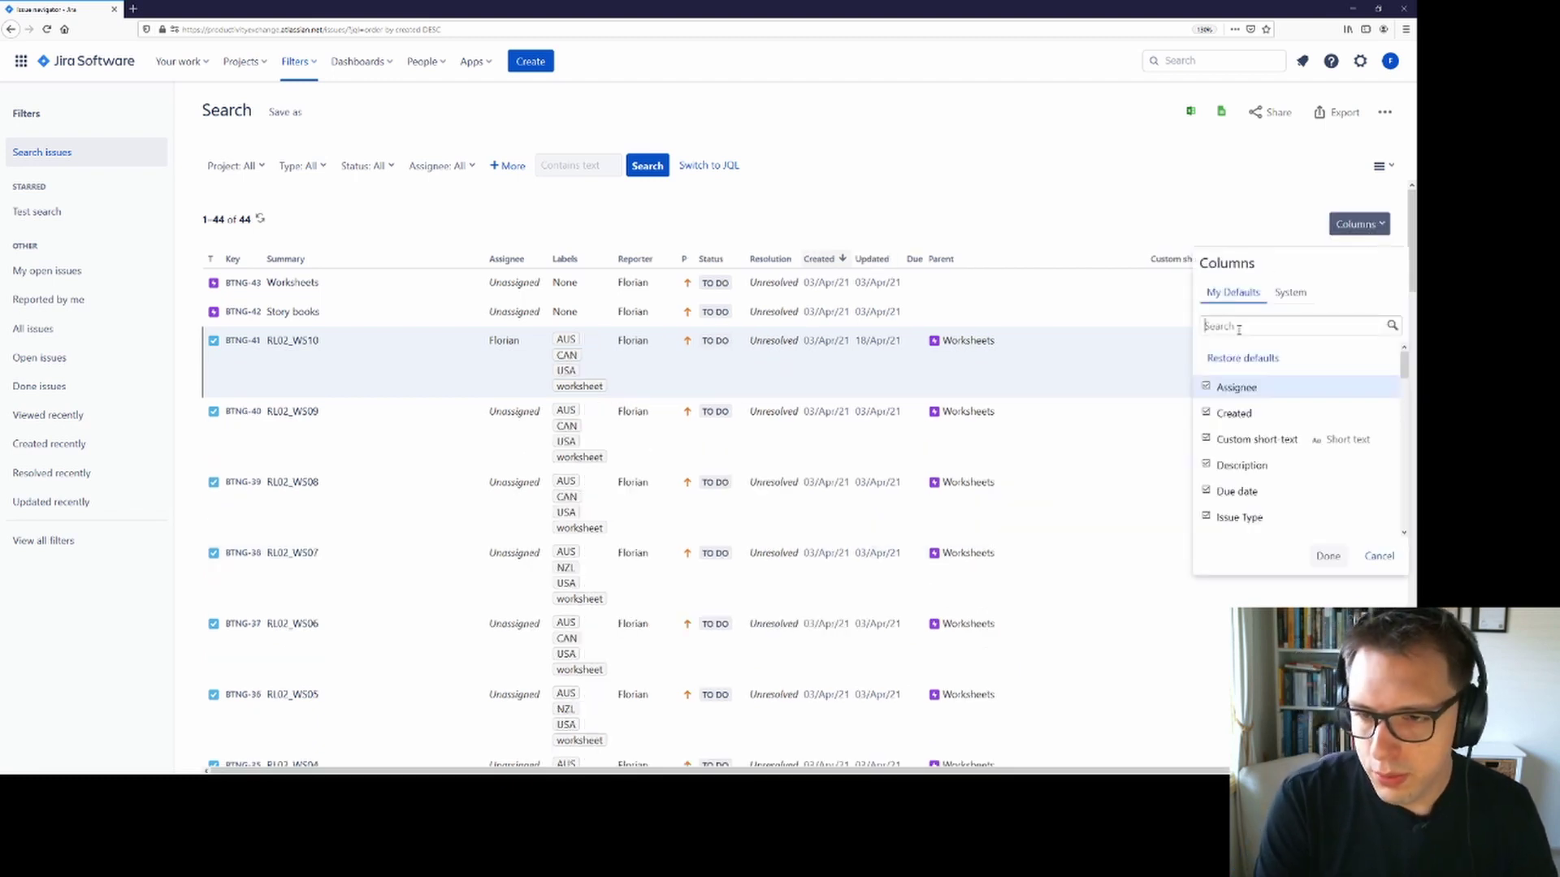
Search the columns list for 'labe' and remove the Labels column.
{"action": "type", "text": "labe"}
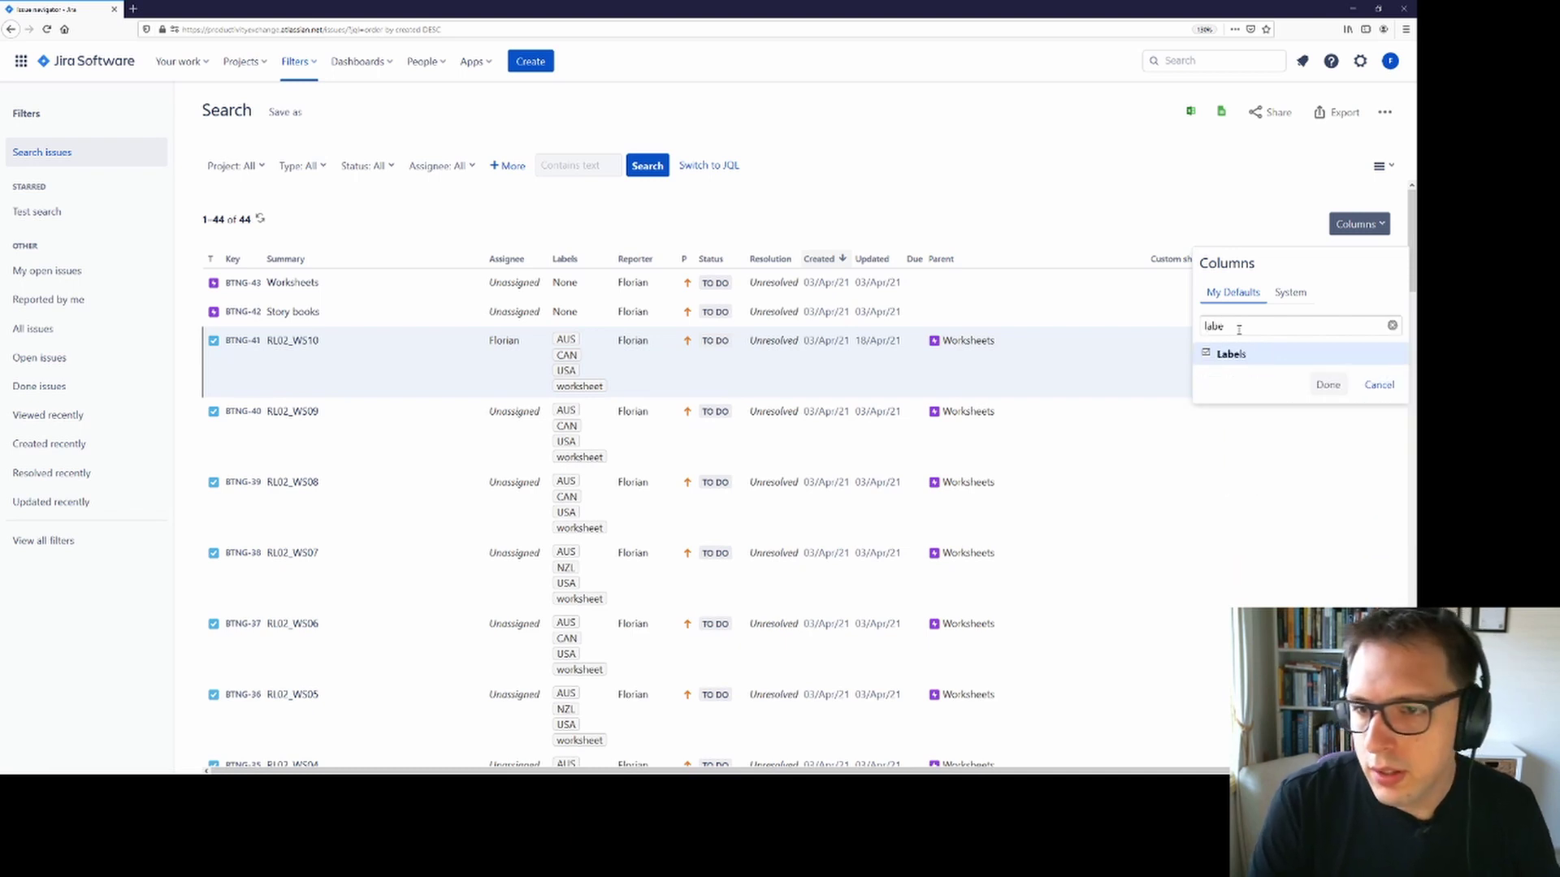
{"action": "left_click", "coordinate": [1205, 355]}
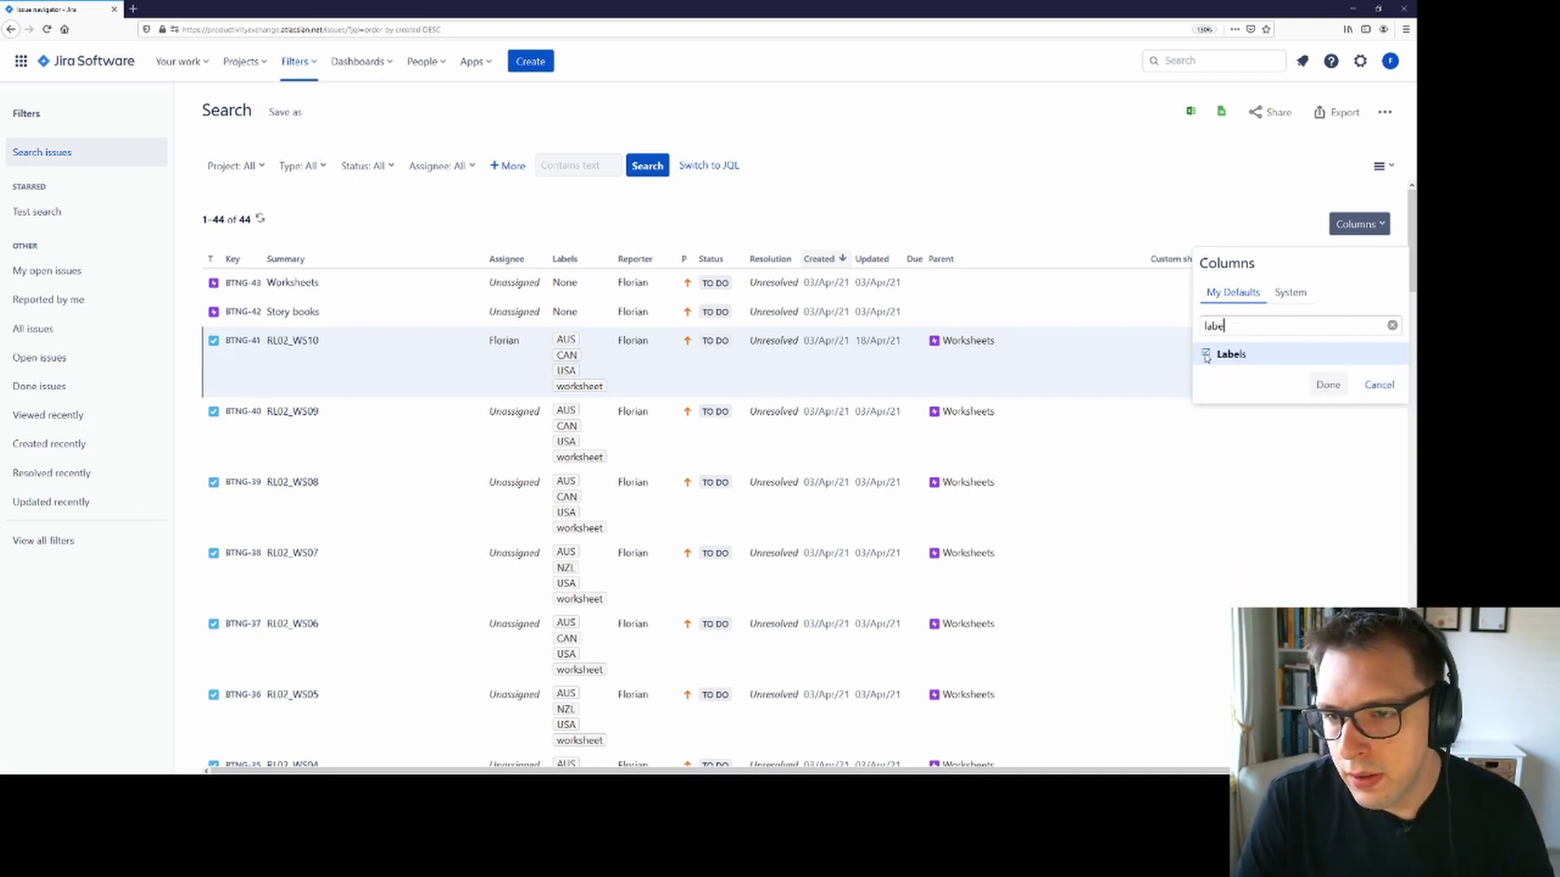
{"action": "left_click", "coordinate": [1327, 385]}
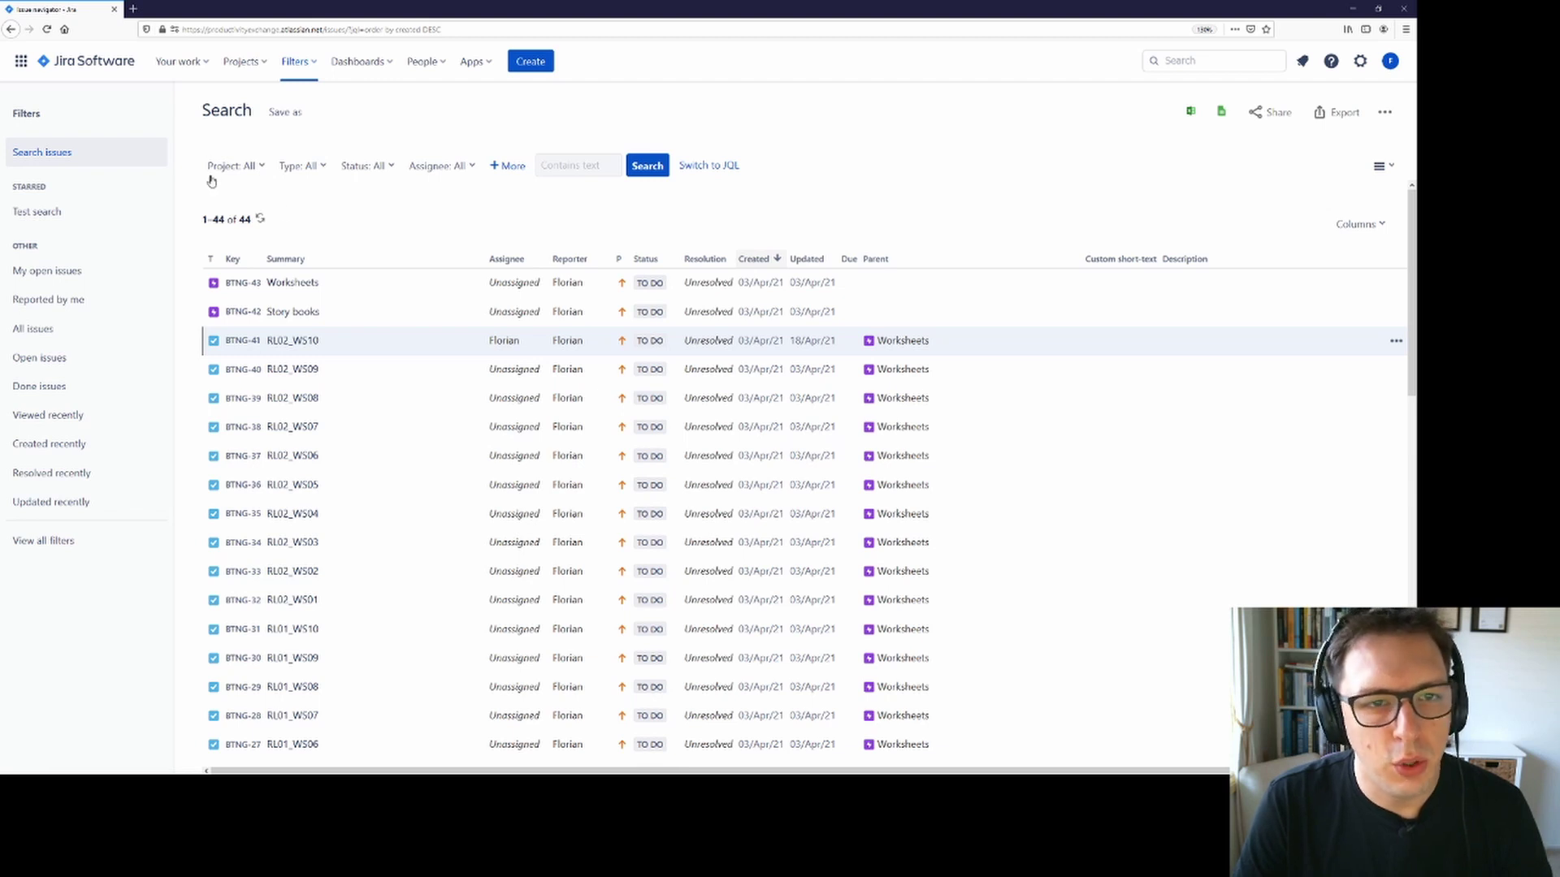
Limit results to the Basic Training Next-Gen project, glancing at type, status and assignee filters.
{"action": "left_click", "coordinate": [257, 168]}
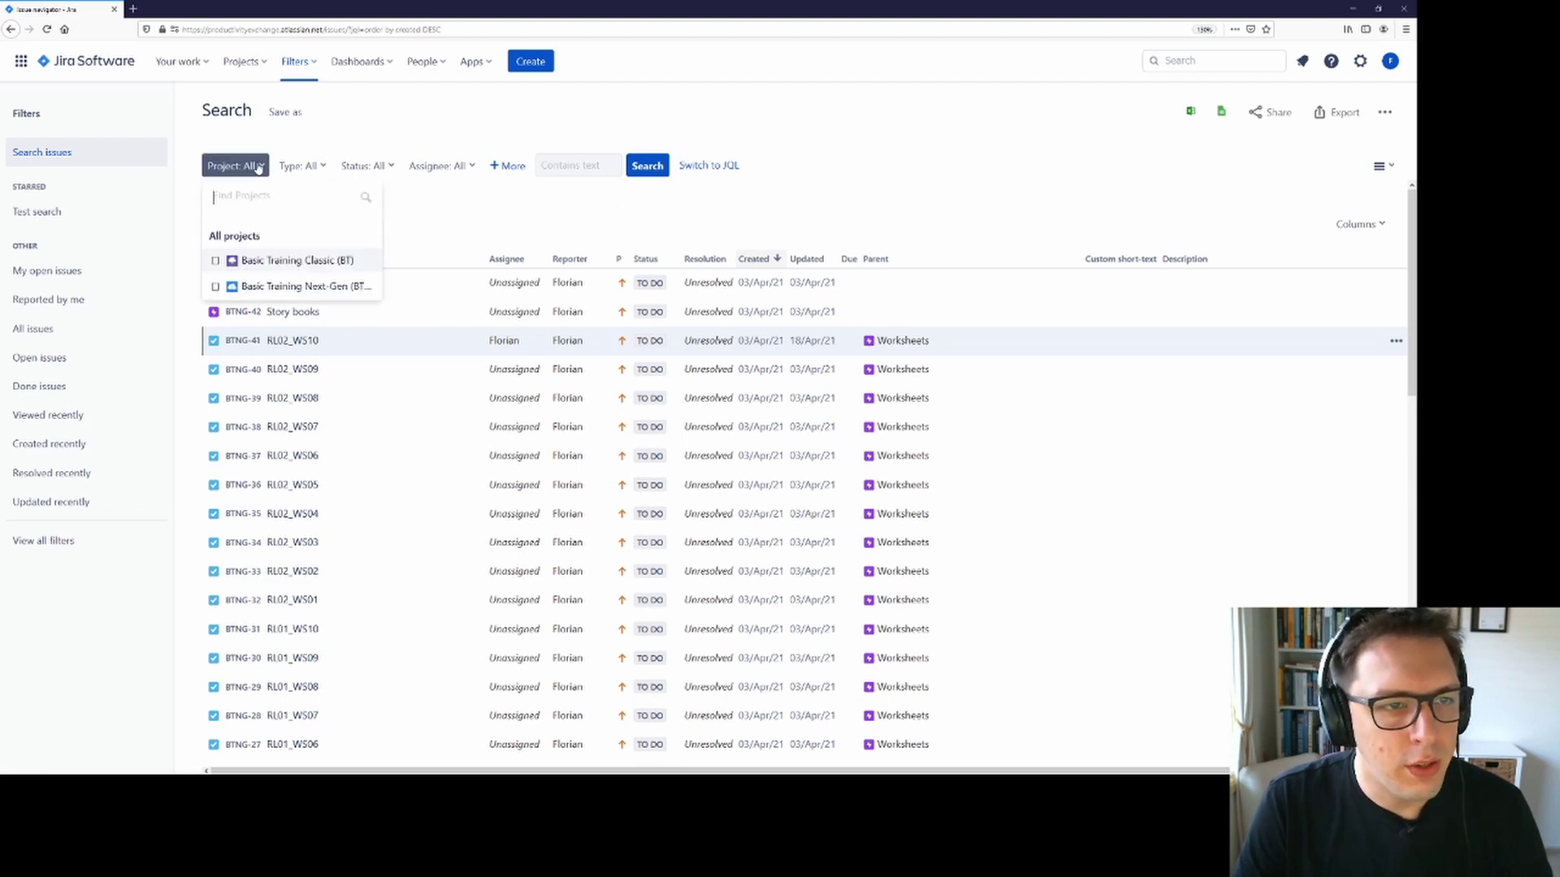
{"action": "left_click", "coordinate": [278, 287]}
{"action": "left_click", "coordinate": [371, 167]}
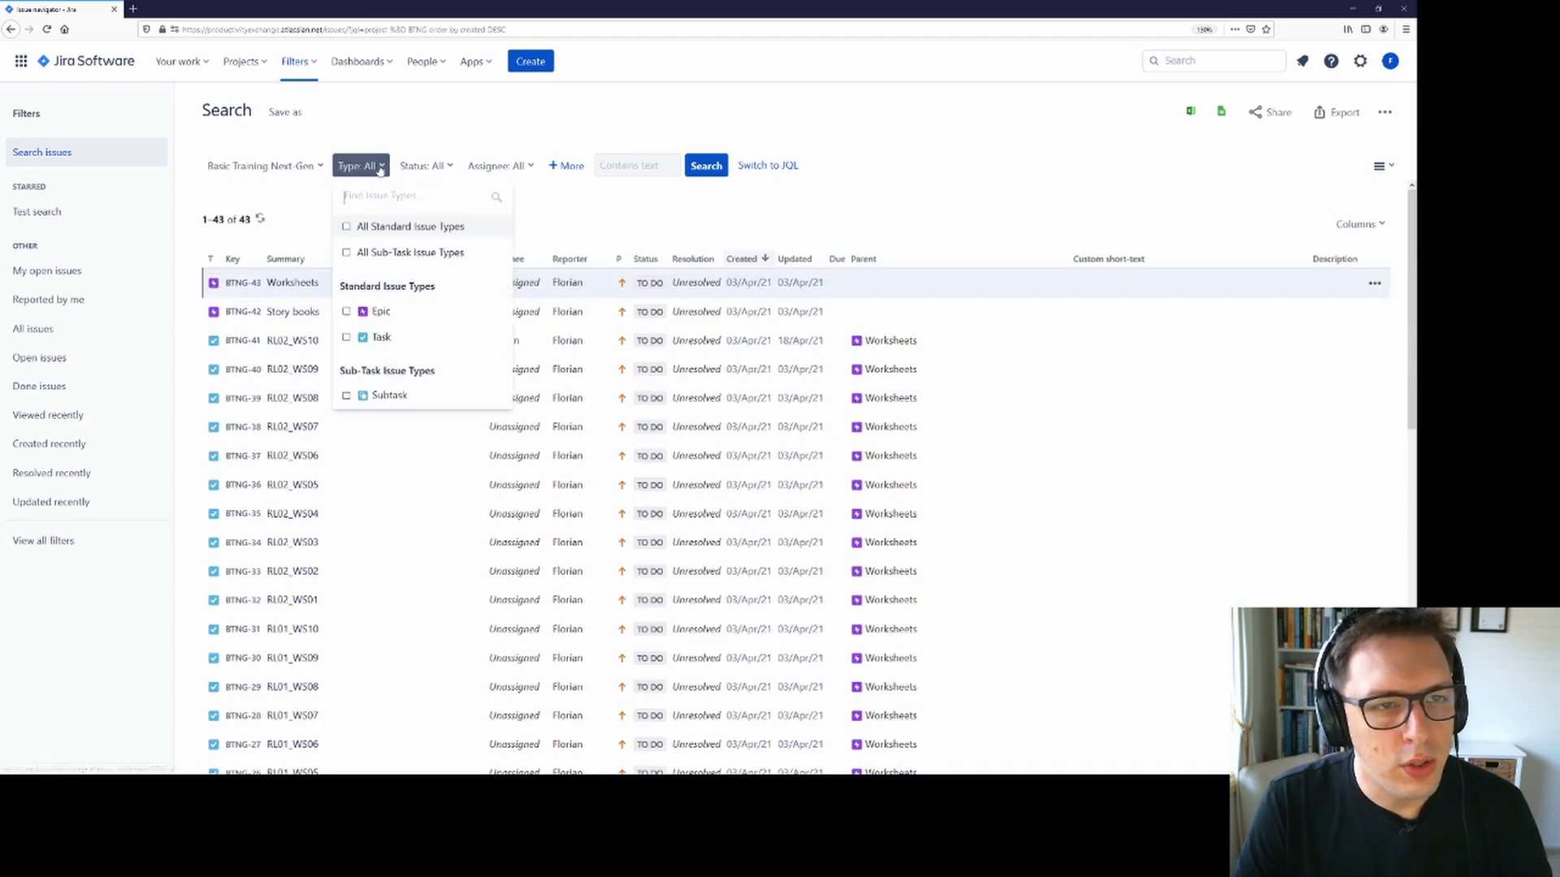
{"action": "left_click", "coordinate": [424, 167]}
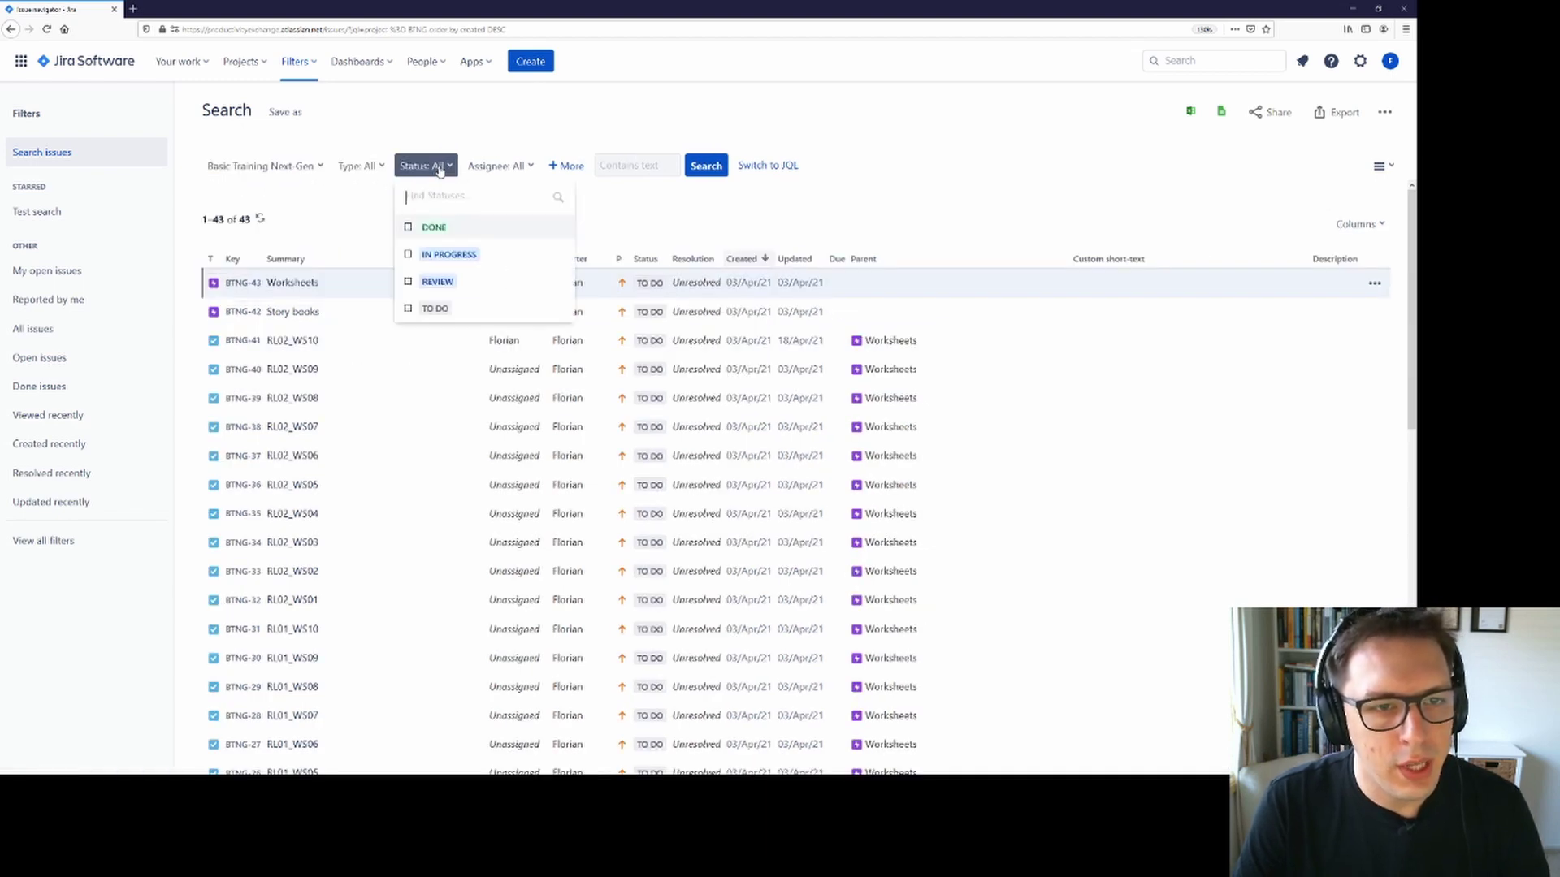
{"action": "left_click", "coordinate": [515, 168]}
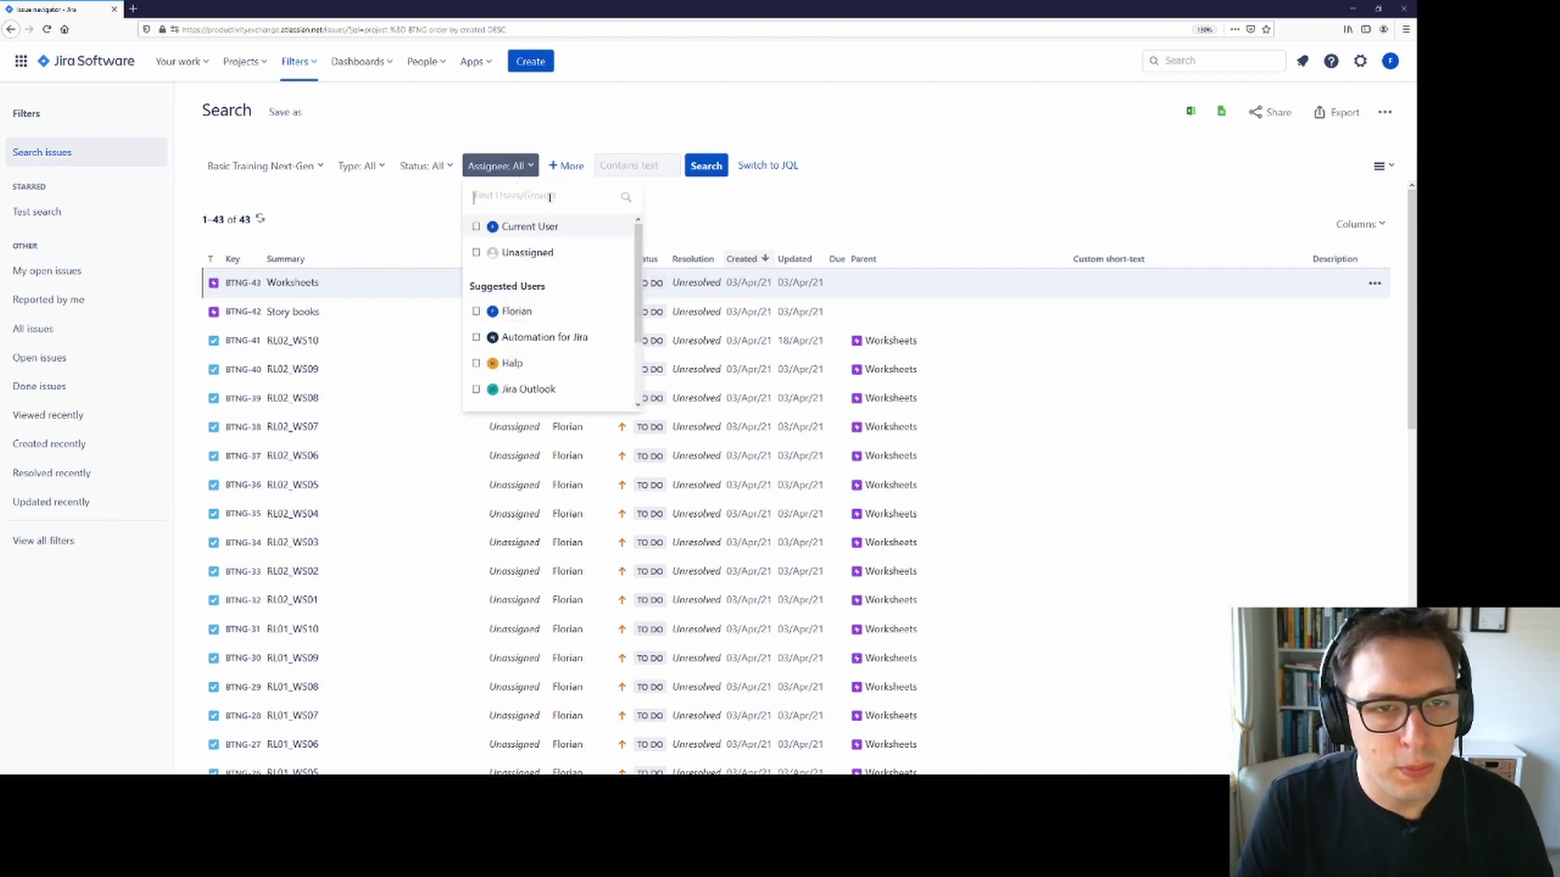
{"action": "left_click", "coordinate": [565, 153]}
Add an Updated Date criterion set to within the last 1 days.
{"action": "left_click", "coordinate": [567, 168]}
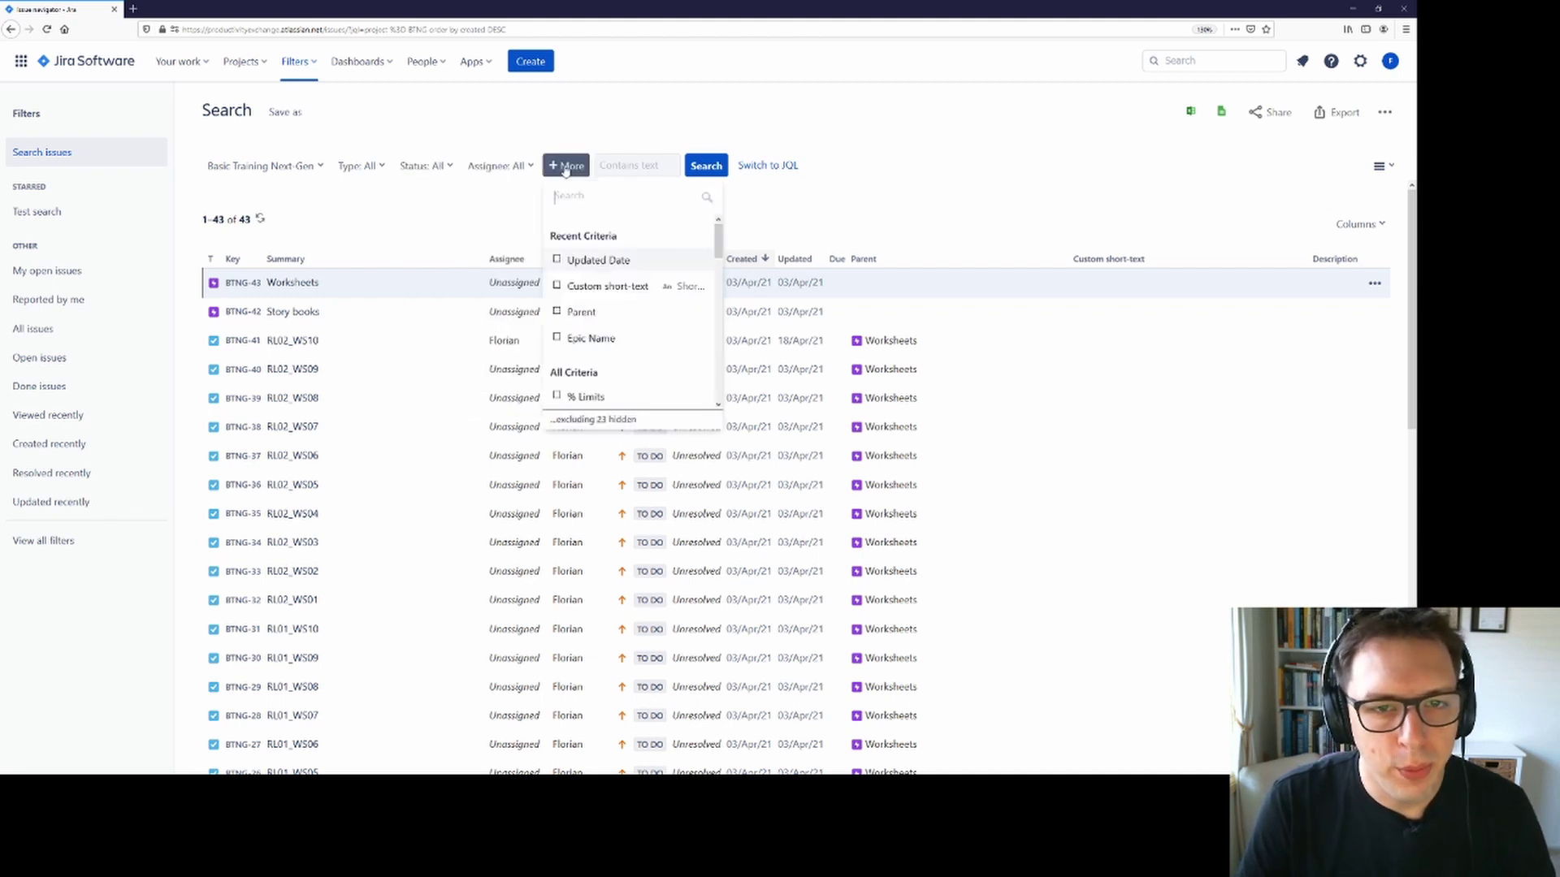
{"action": "scroll", "coordinate": [719, 235], "scroll_direction": "down", "scroll_amount": 2}
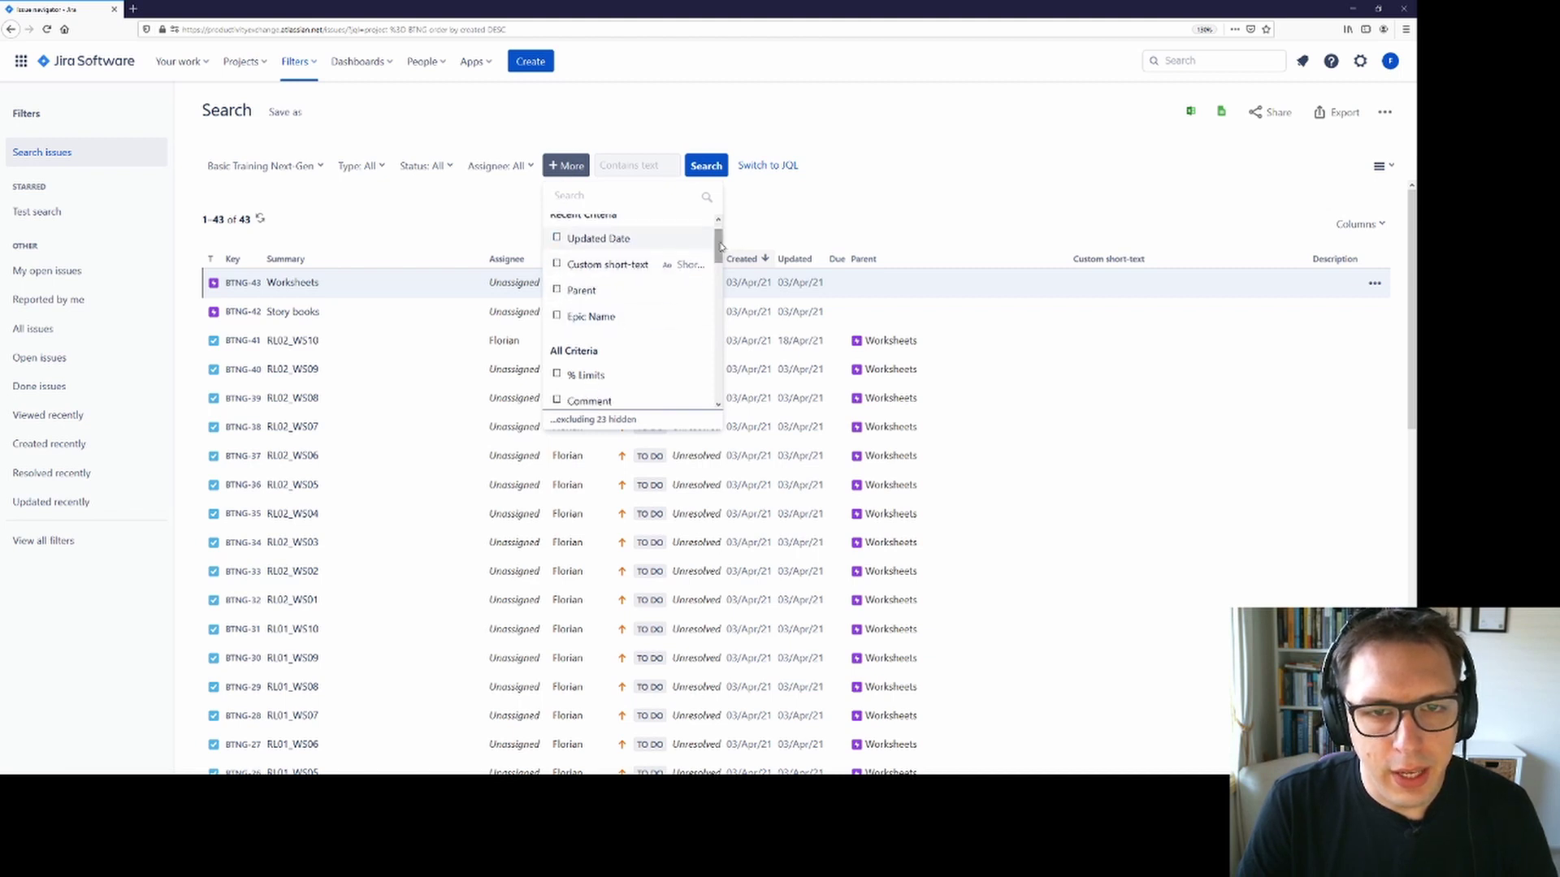
{"action": "left_click_drag", "start_coordinate": [719, 260], "coordinate": [750, 236]}
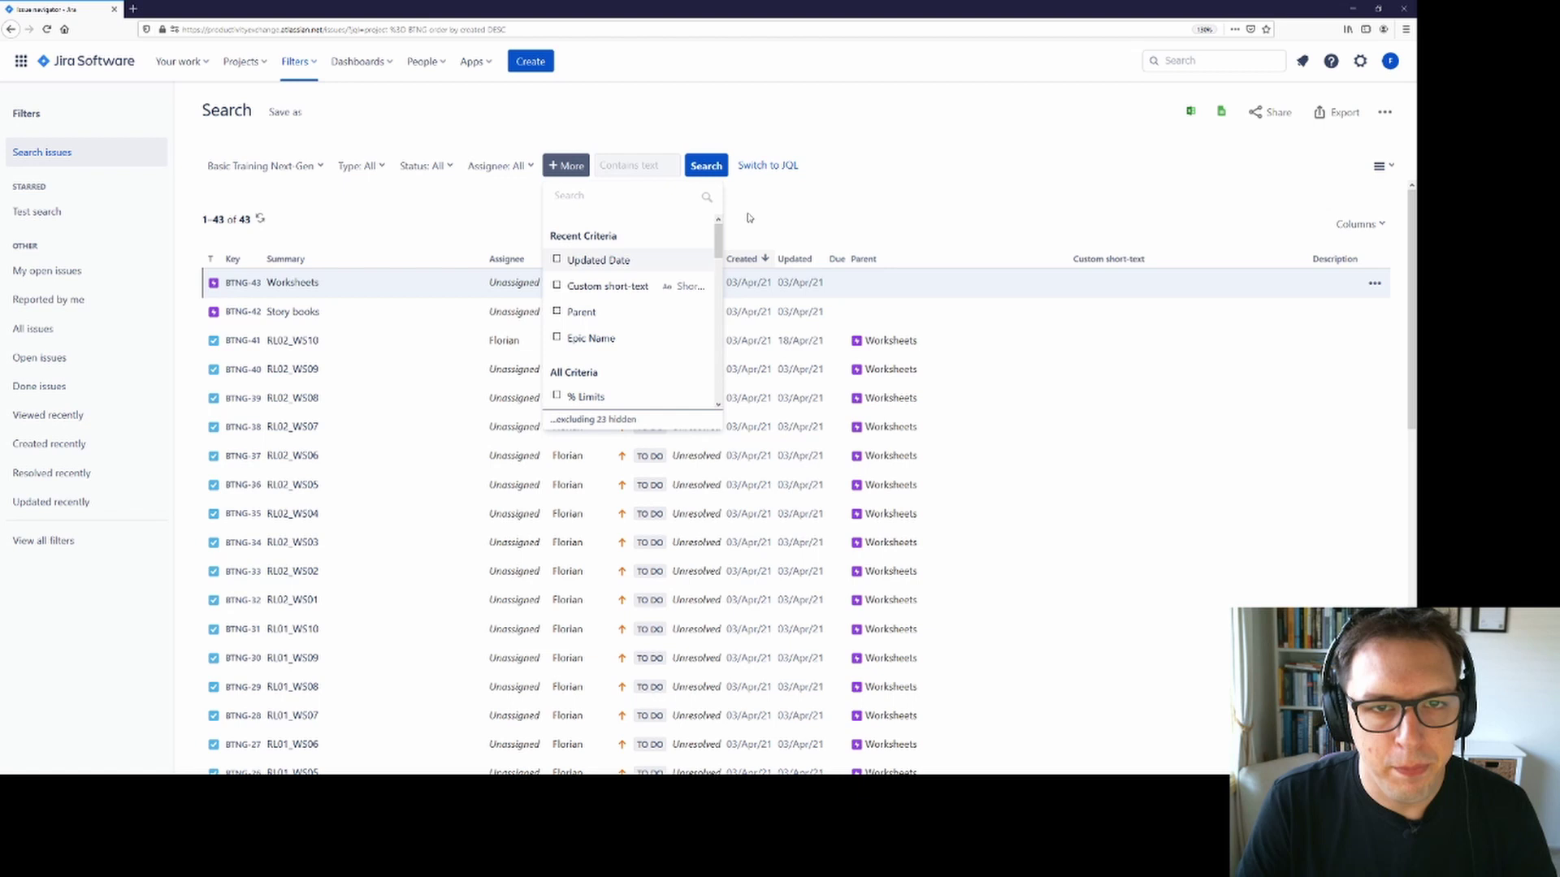
{"action": "left_click", "coordinate": [558, 261]}
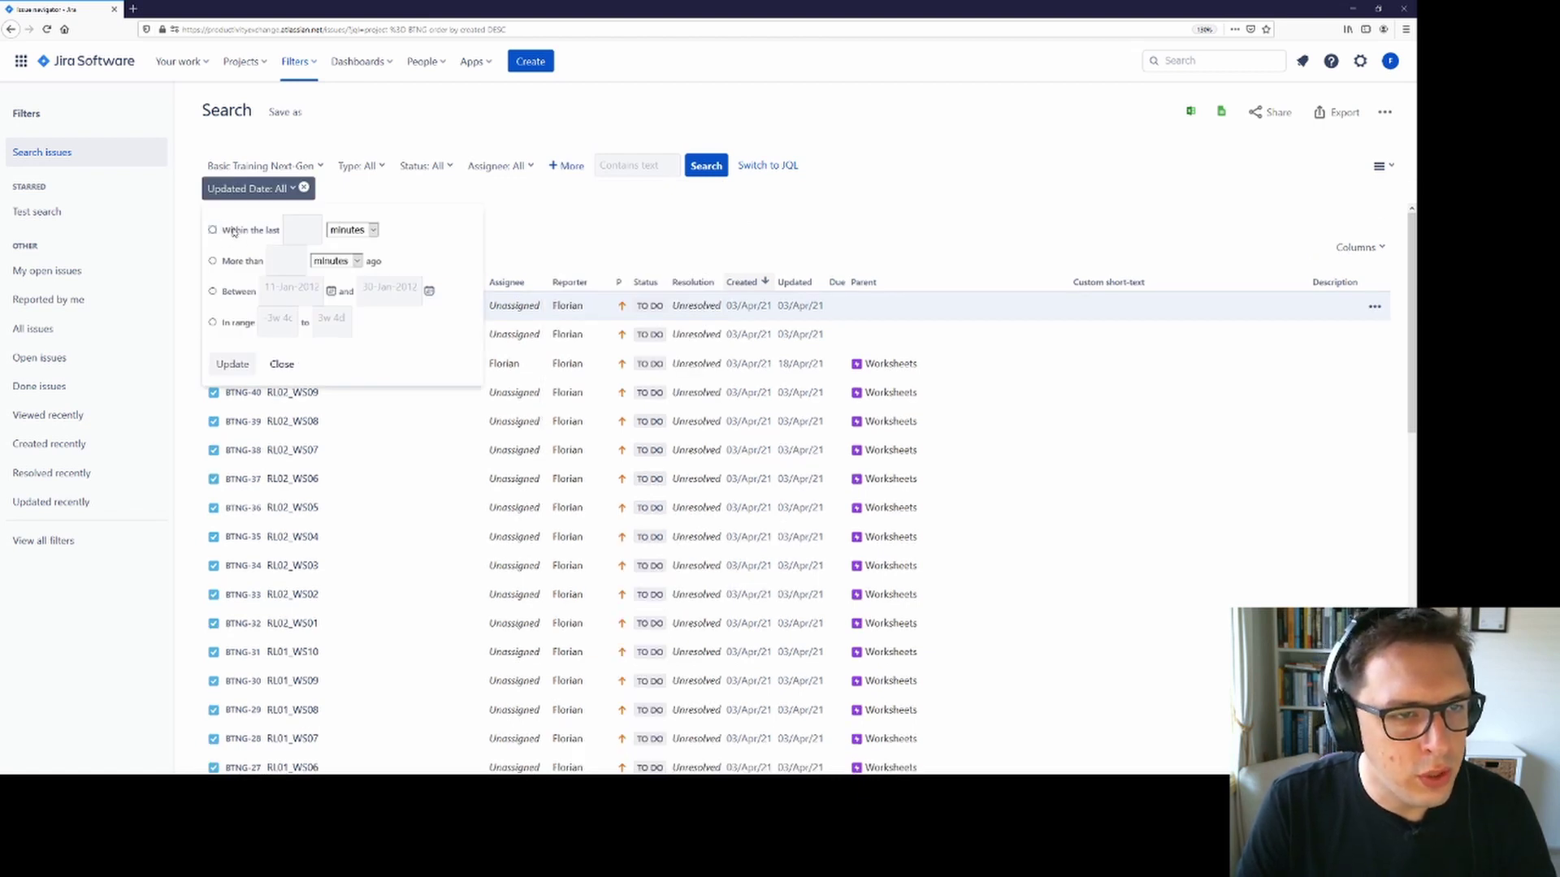
{"action": "left_click", "coordinate": [213, 231]}
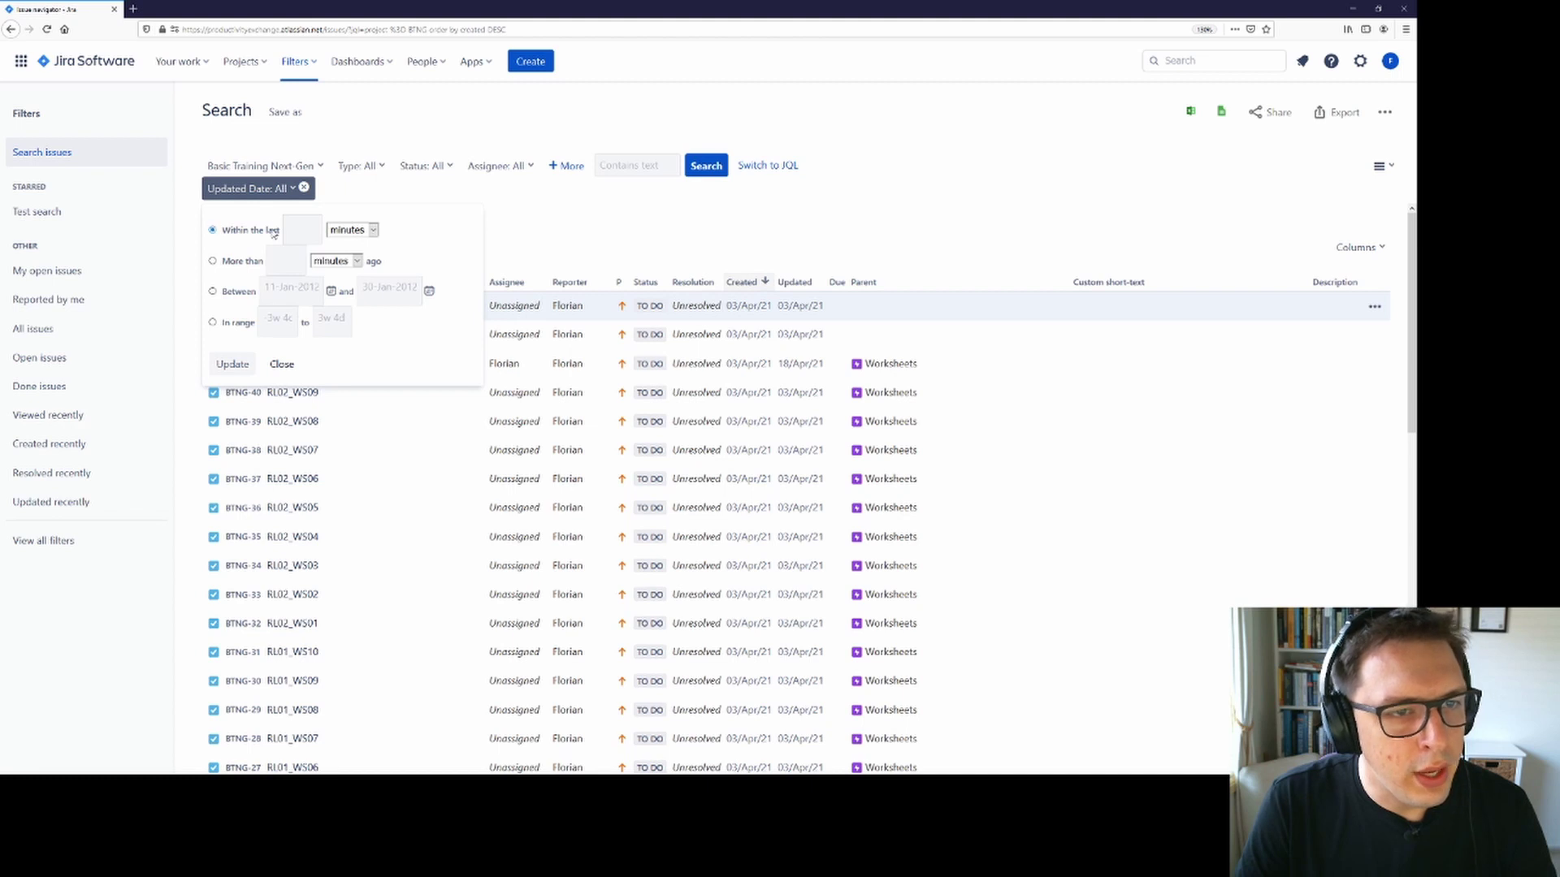
{"action": "left_click", "coordinate": [348, 296]}
{"action": "left_click", "coordinate": [303, 230]}
{"action": "type", "text": "1"}
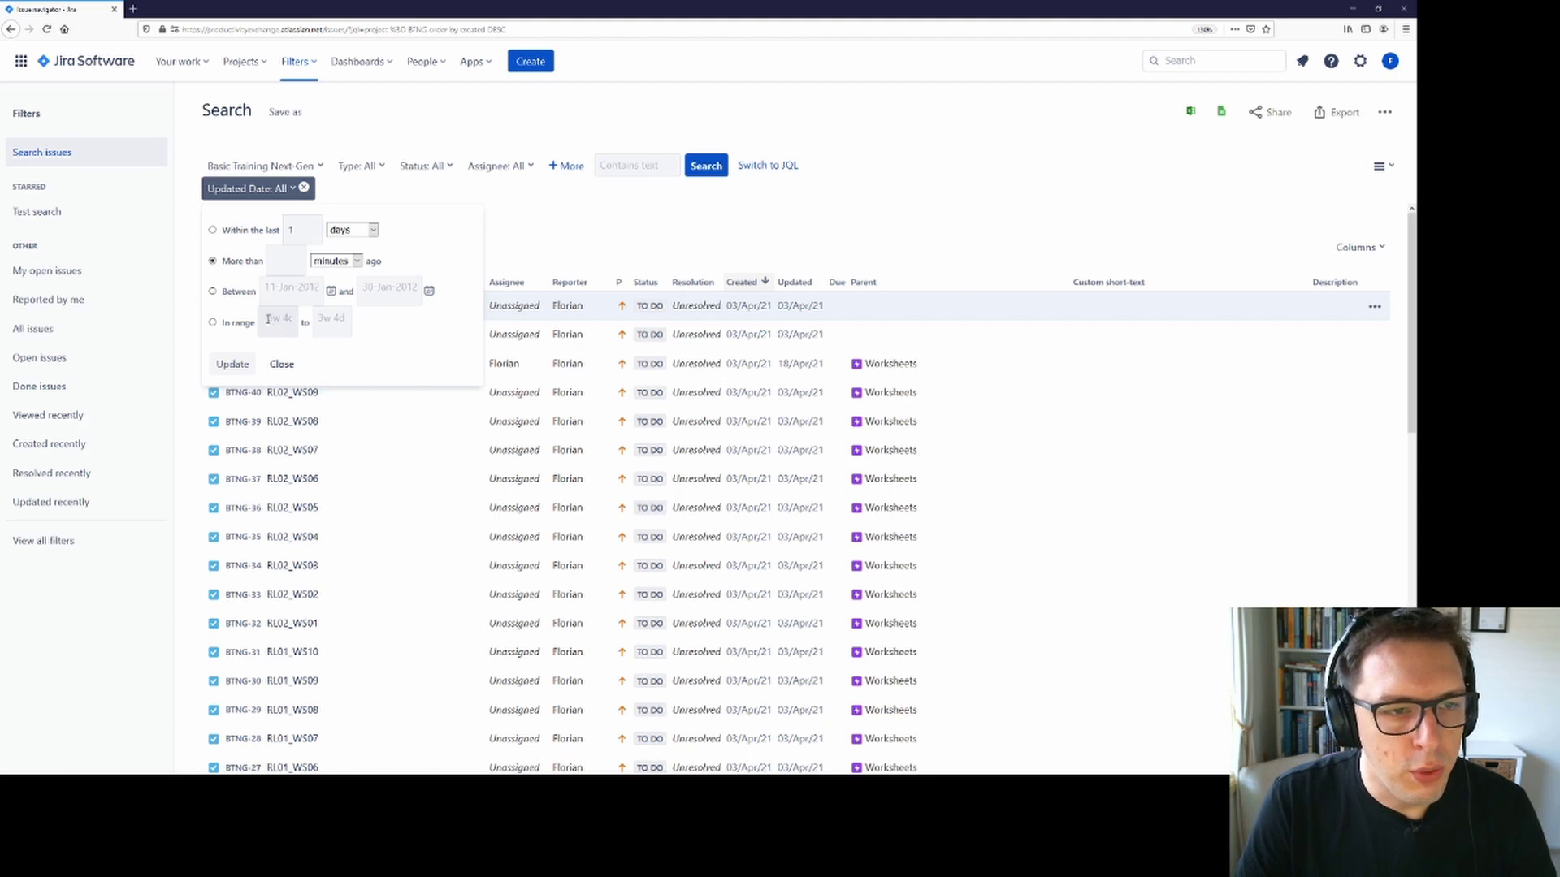
Try an in-range window from -1w to -3w with d/m/y units, then apply the date filter.
{"action": "left_click", "coordinate": [268, 318]}
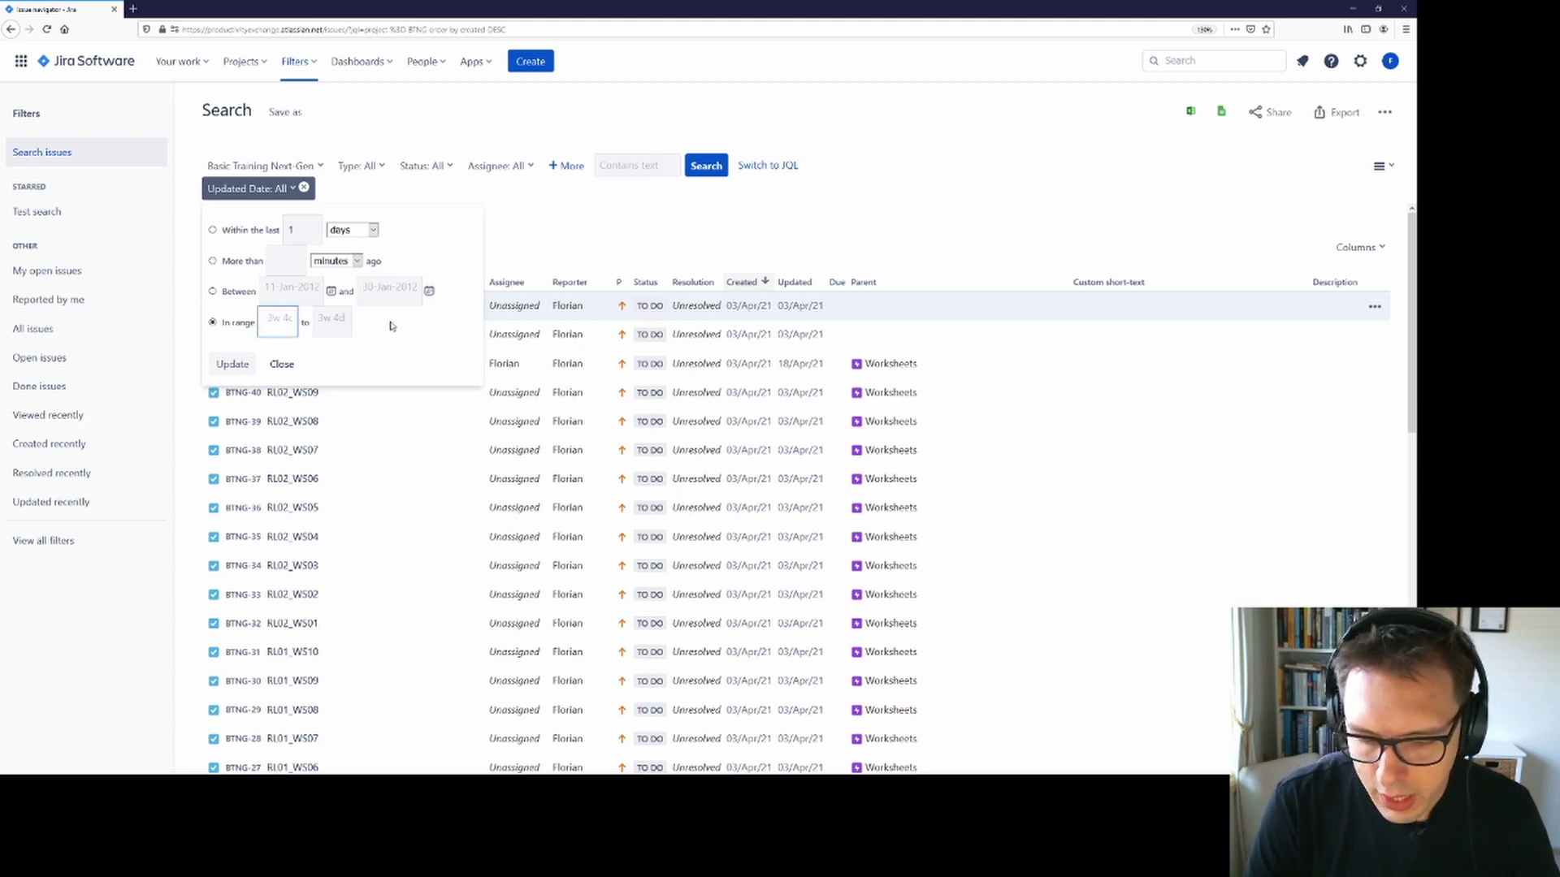
{"action": "type", "text": "-1w"}
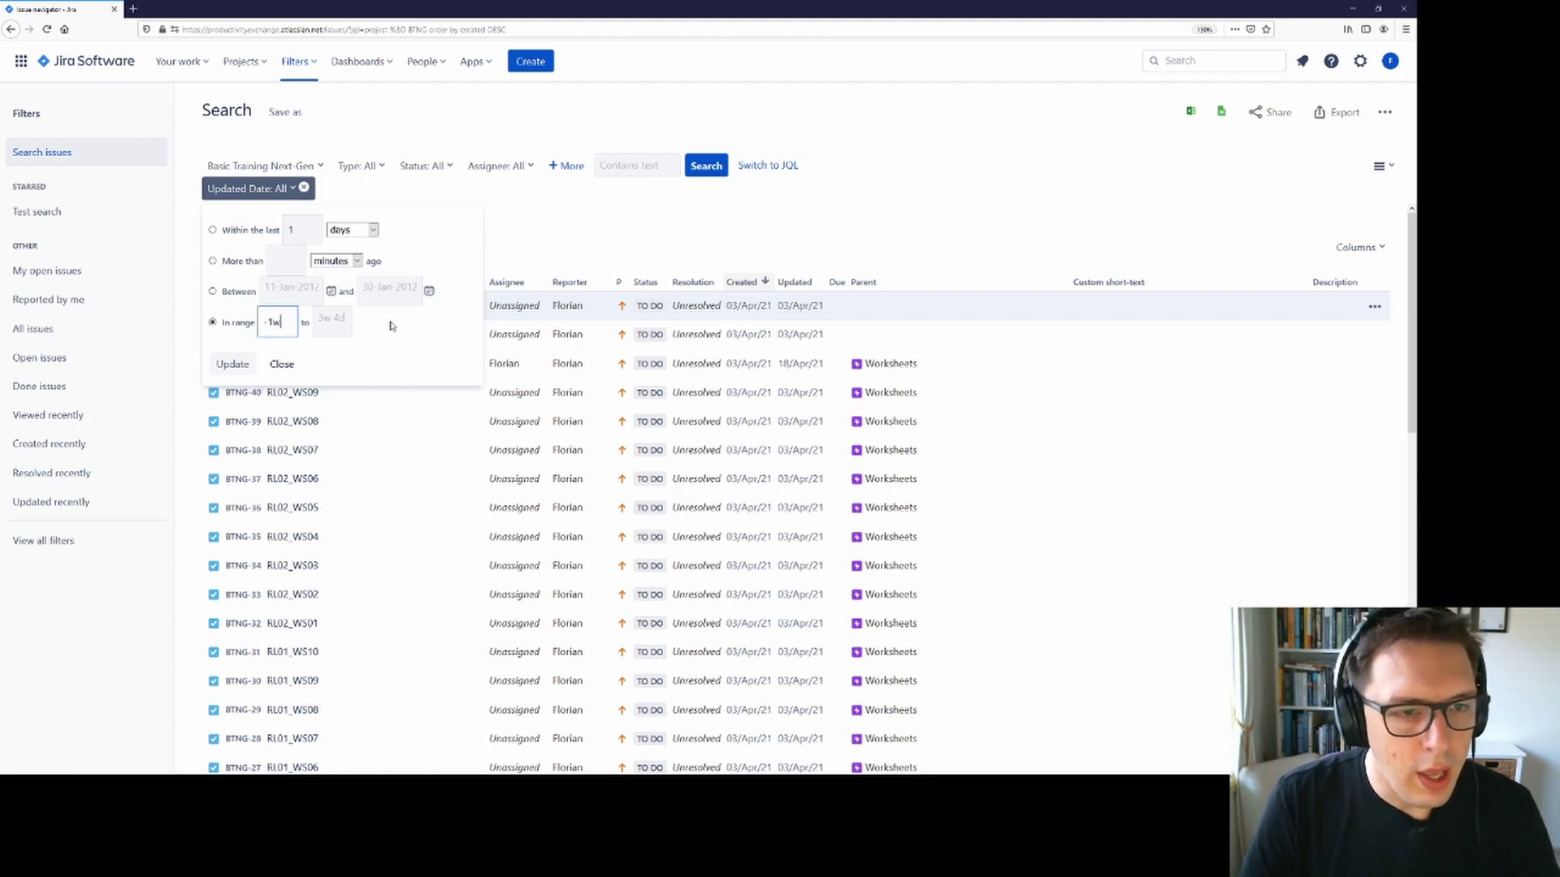
{"action": "left_click", "coordinate": [337, 320]}
{"action": "type", "text": "-3w"}
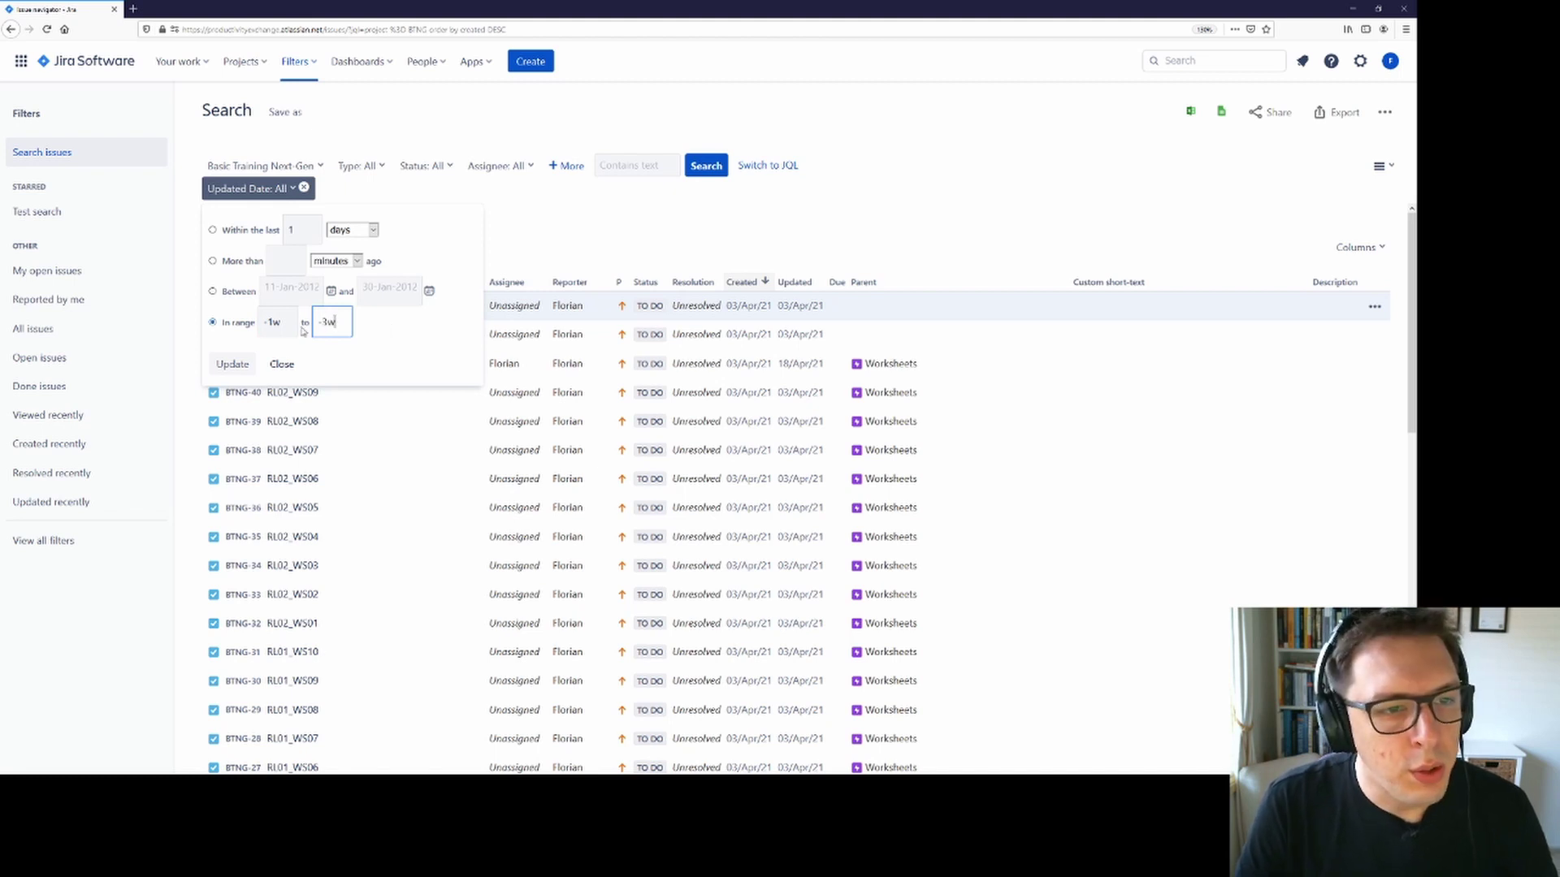
{"action": "left_click_drag", "start_coordinate": [282, 322], "coordinate": [272, 322]}
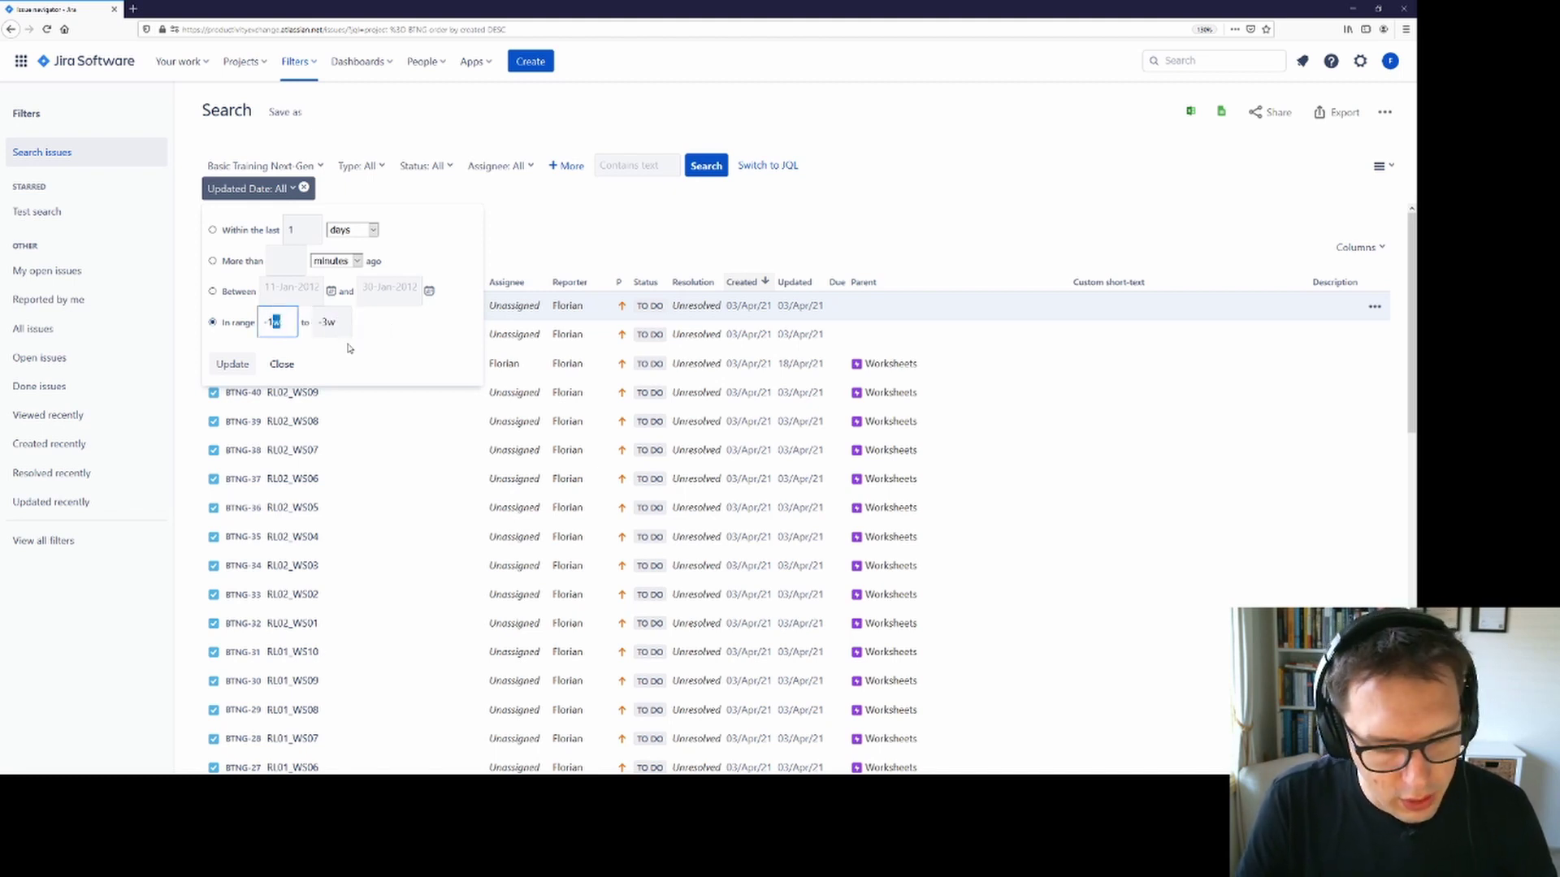
{"action": "type", "text": "d"}
{"action": "key", "text": "BackSpace"}
{"action": "type", "text": "m"}
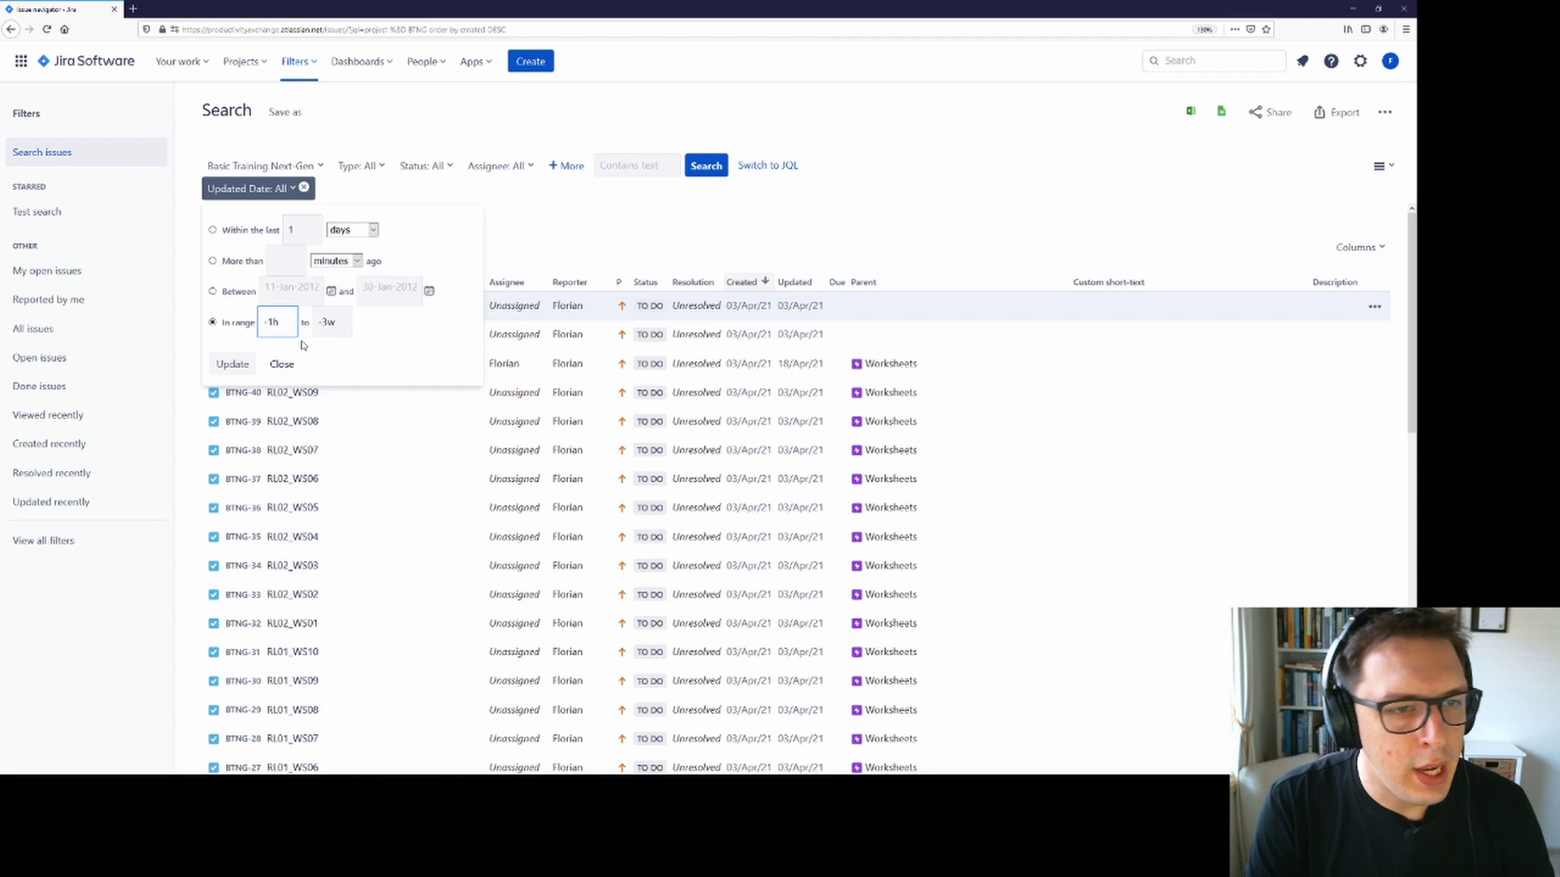
{"action": "key", "text": "BackSpace"}
{"action": "type", "text": "y"}
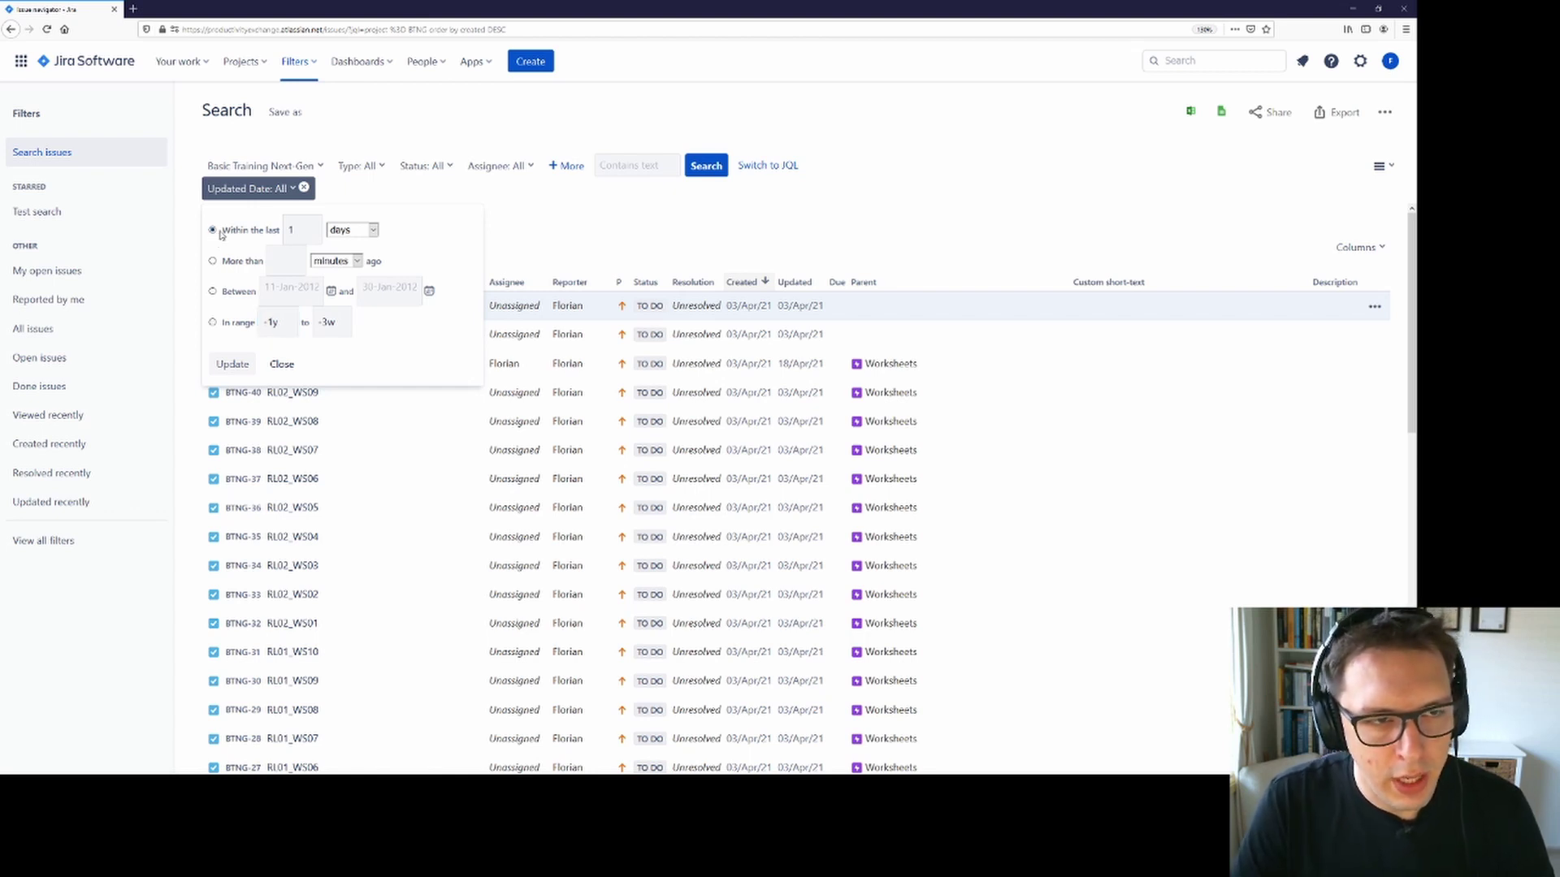
{"action": "left_click", "coordinate": [234, 366]}
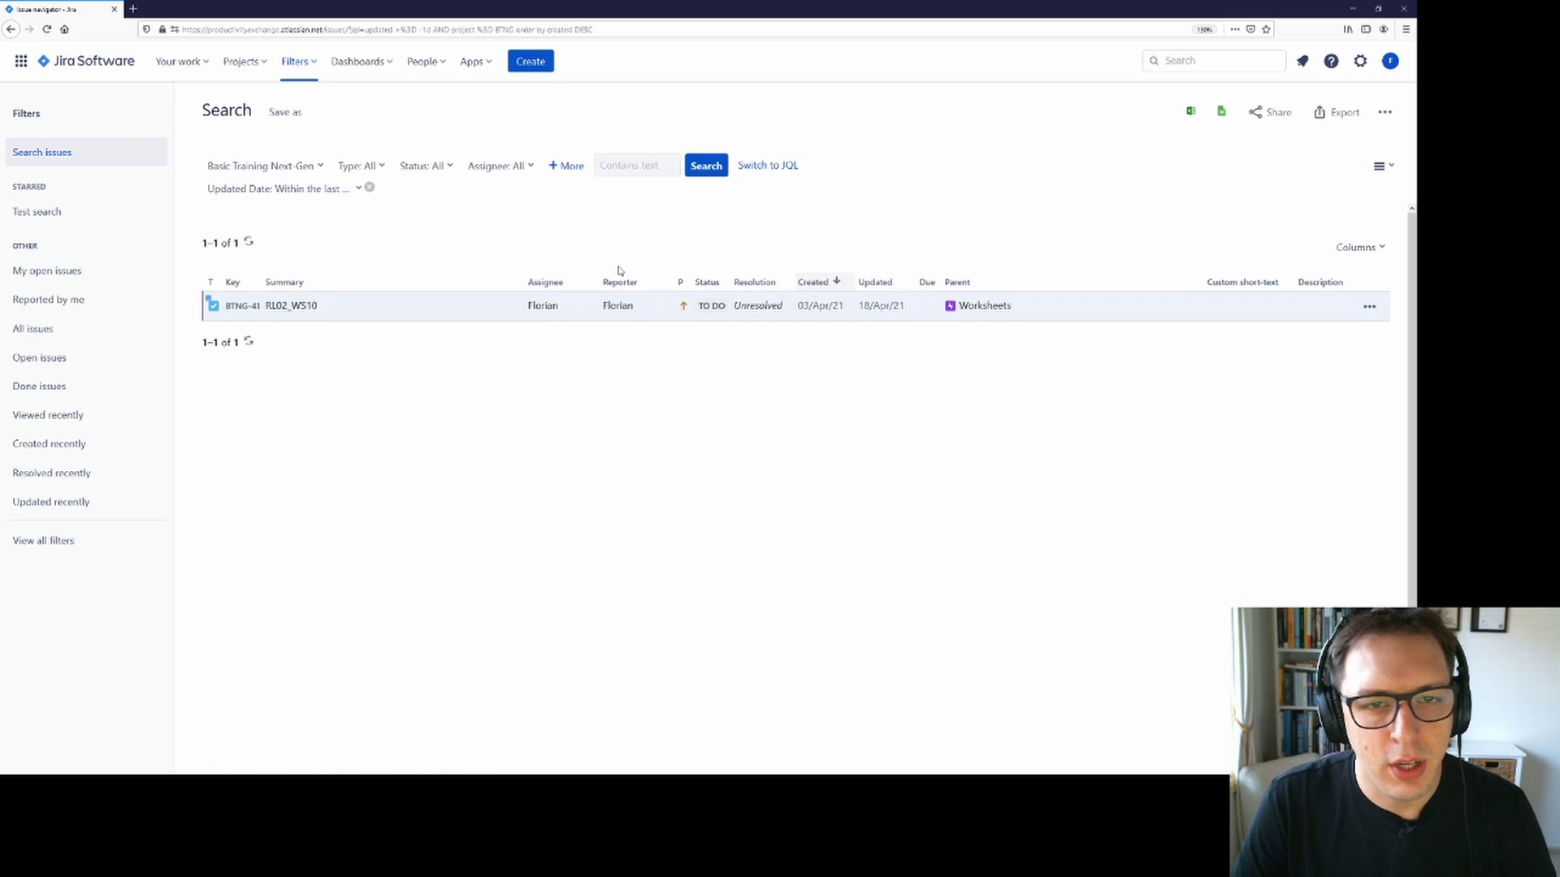
{"action": "left_click", "coordinate": [294, 119]}
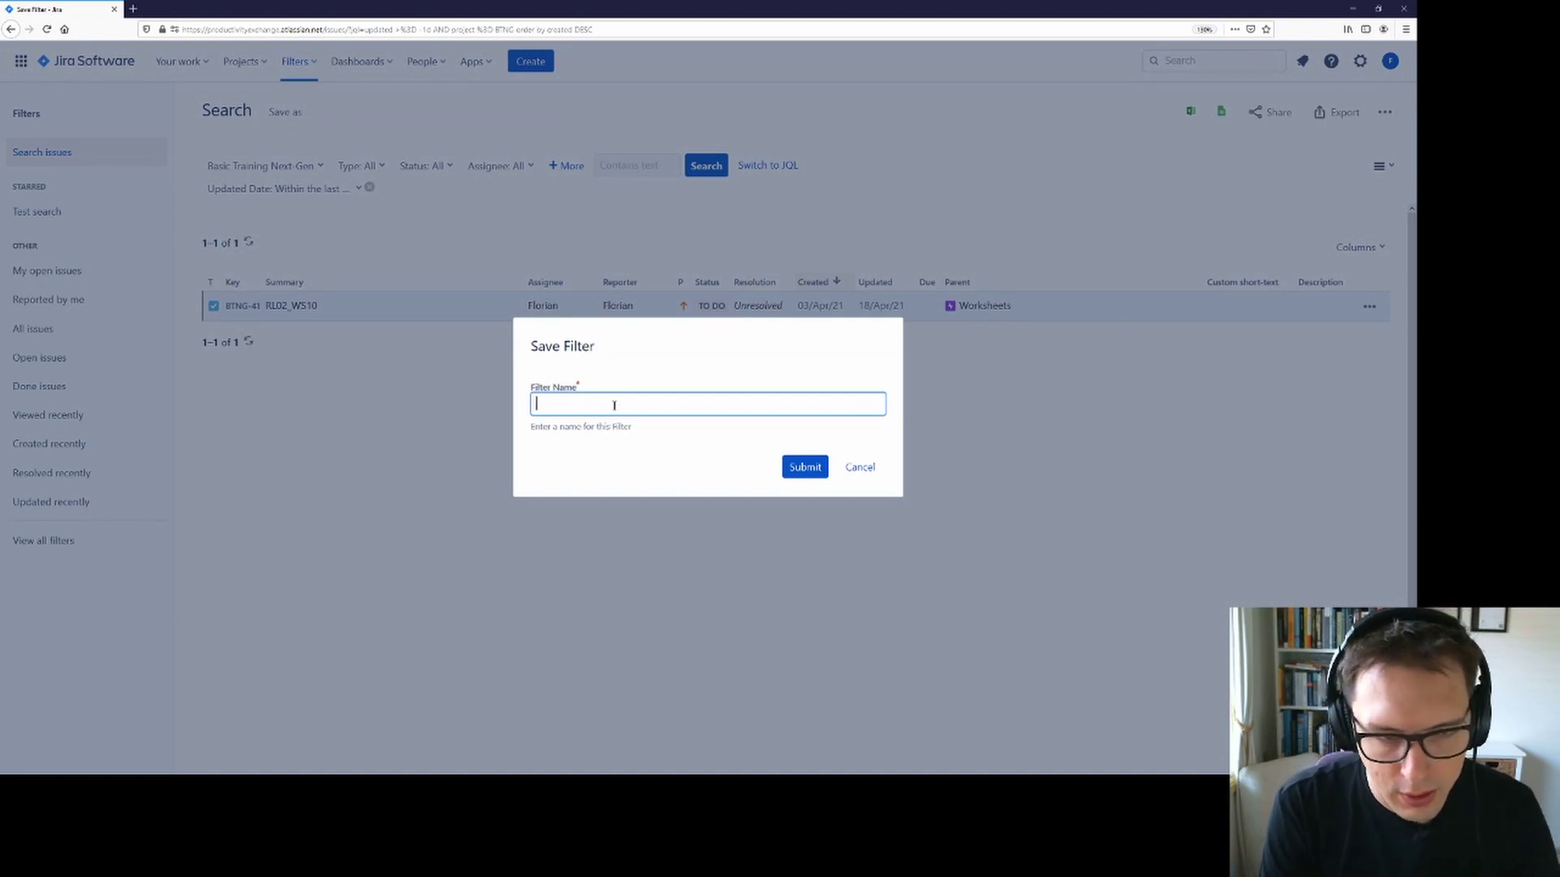
{"action": "type", "text": "Updated "}
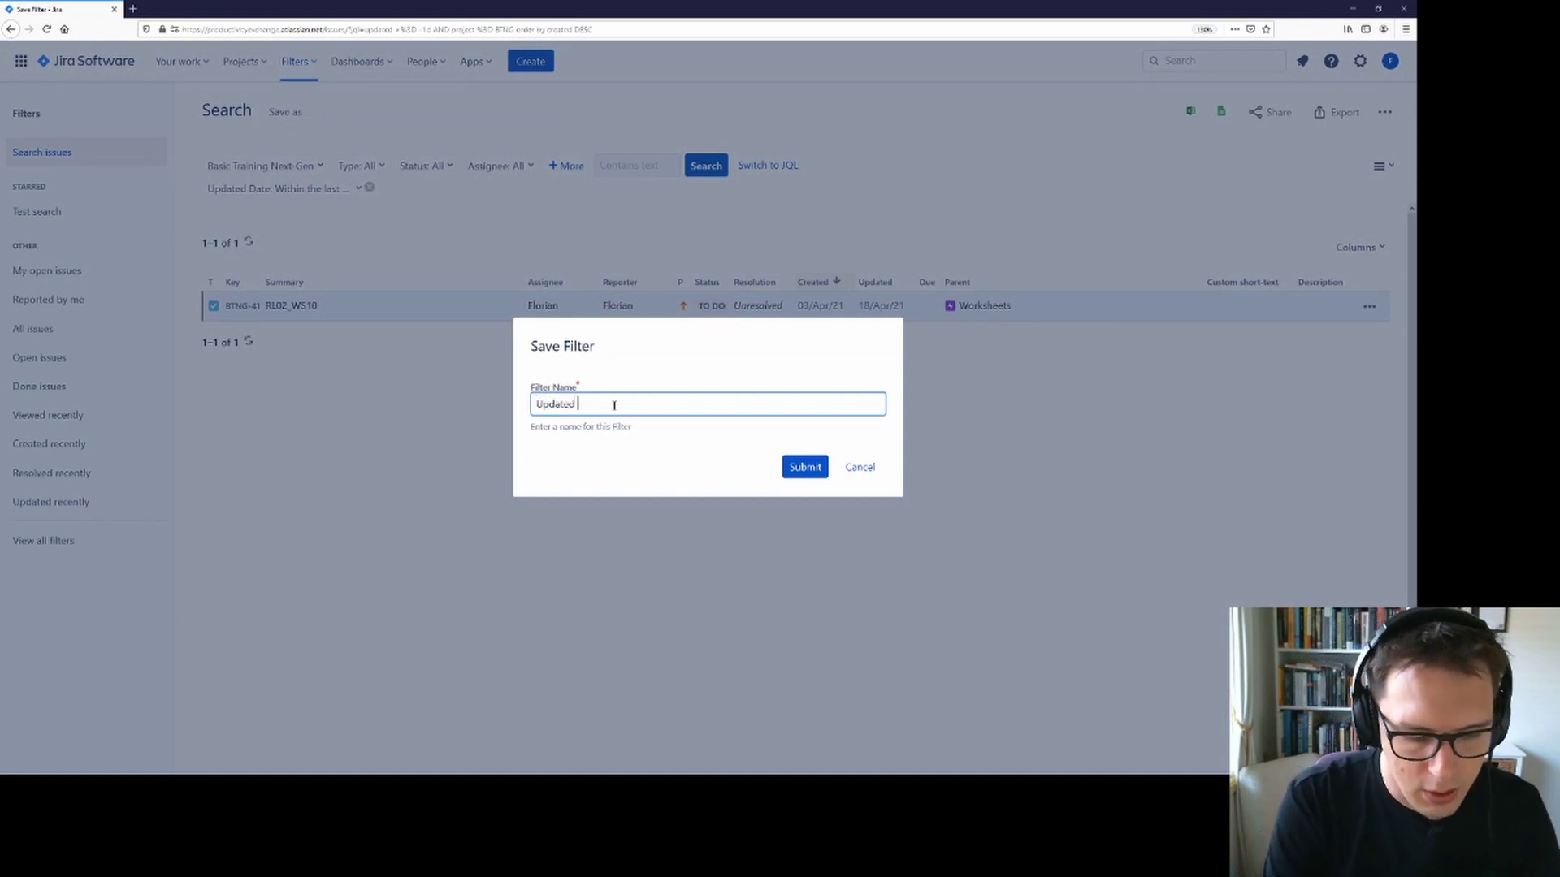
{"action": "type", "text": "last day"}
{"action": "left_click", "coordinate": [819, 467]}
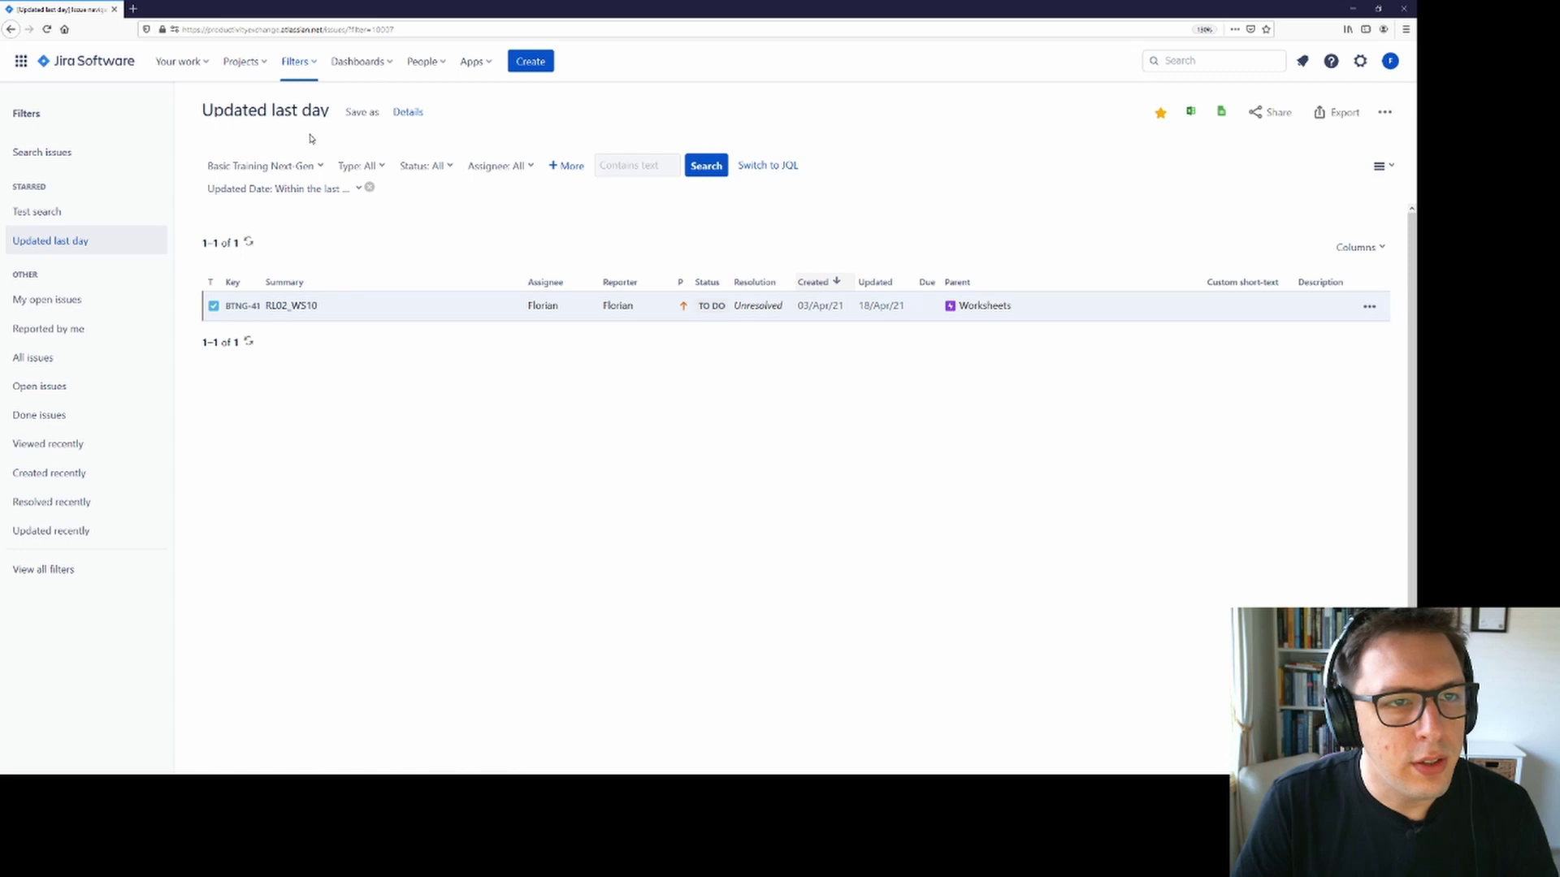
{"action": "left_click_drag", "start_coordinate": [208, 109], "coordinate": [329, 114]}
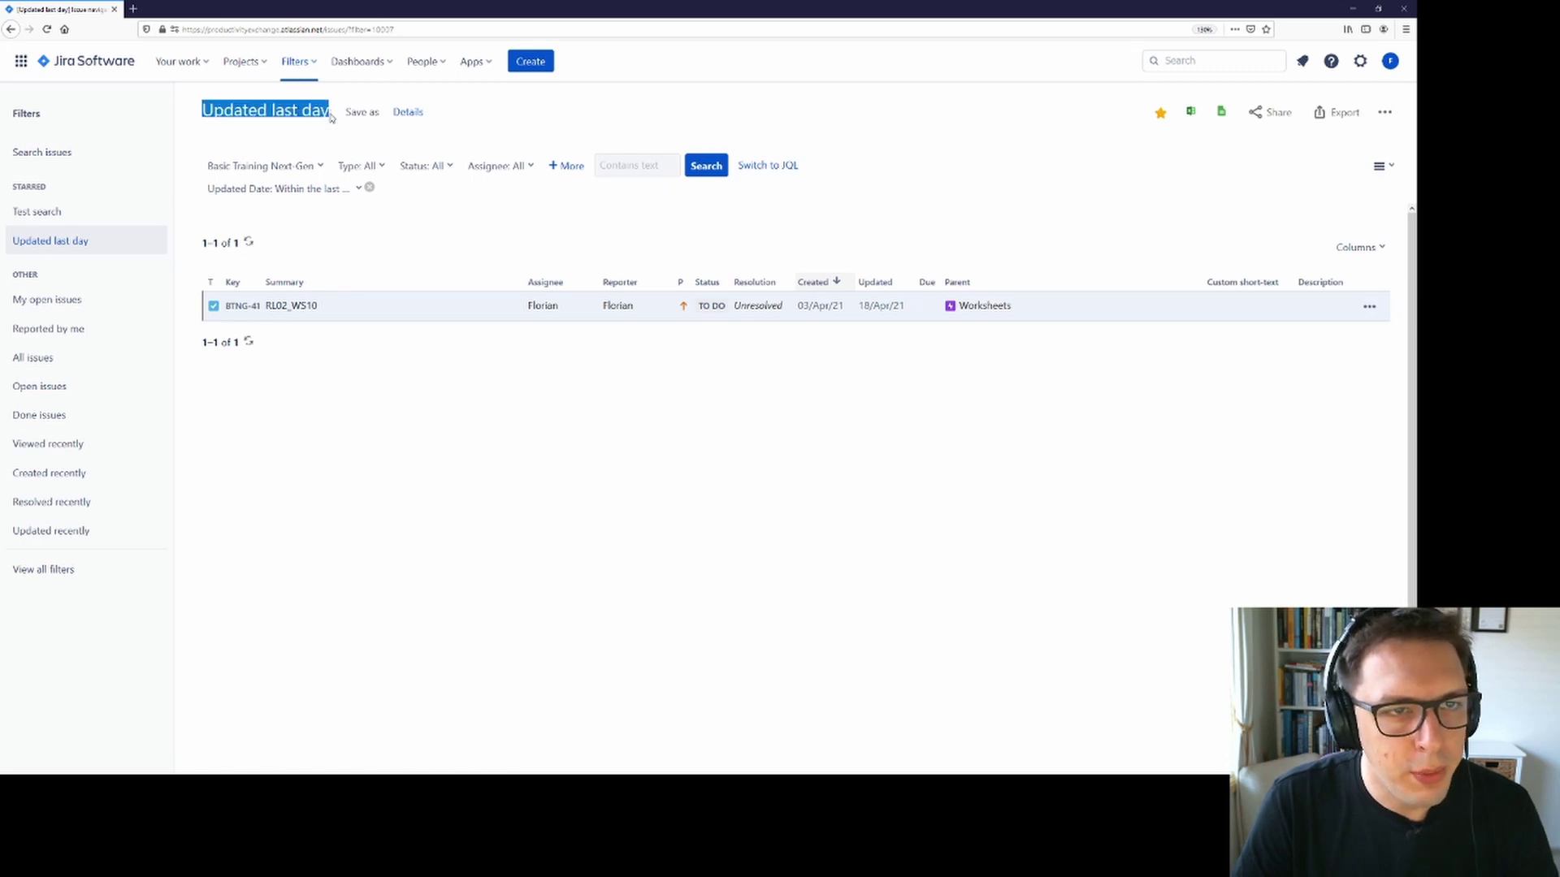
{"action": "left_click", "coordinate": [377, 145]}
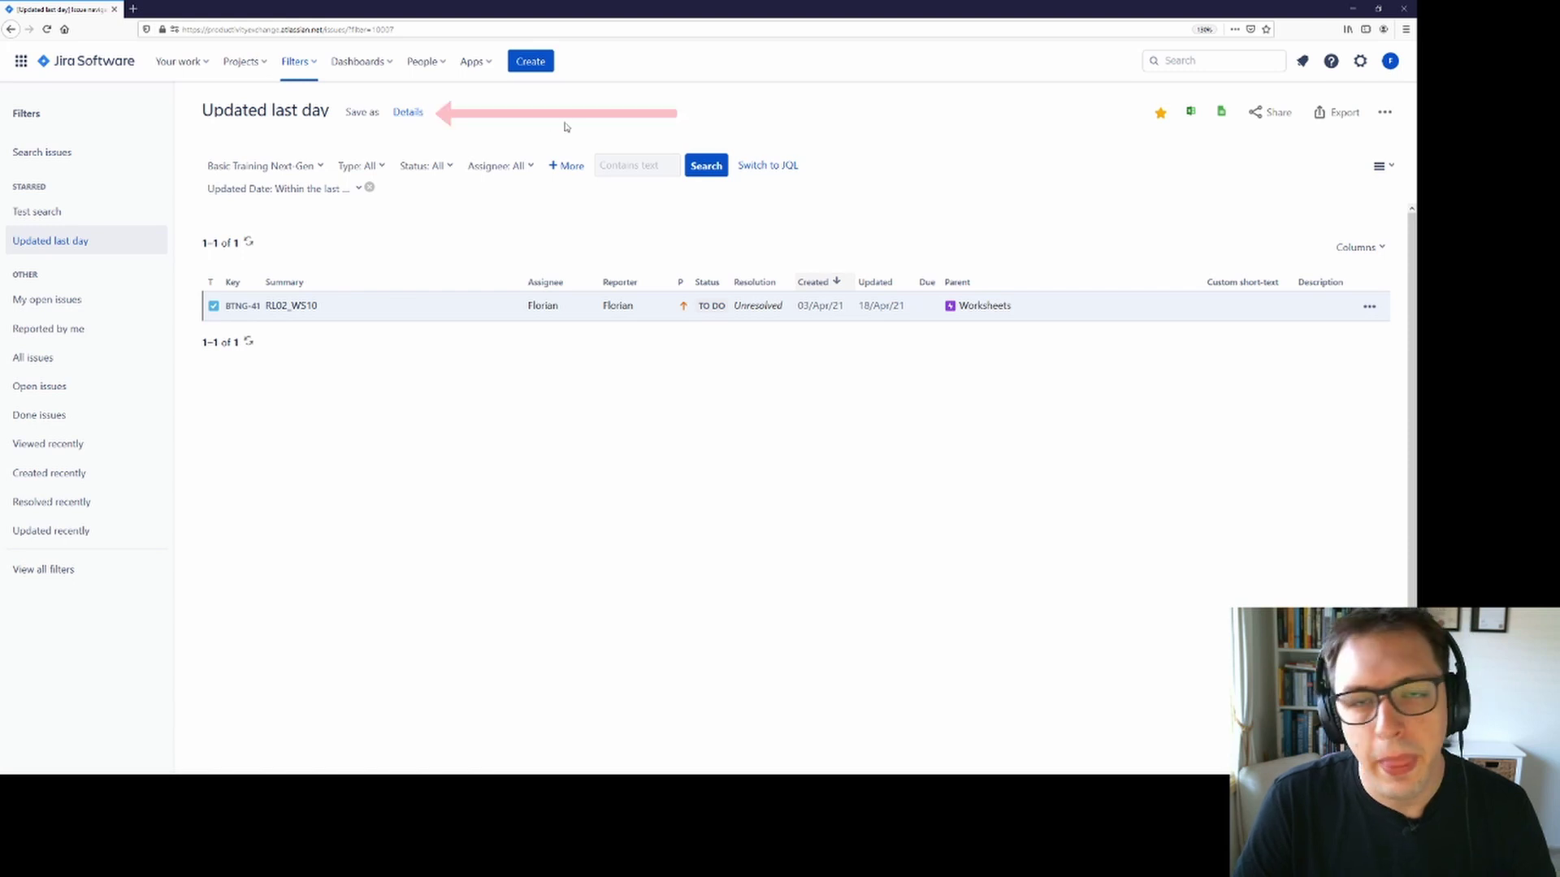
Open the Updated last day filter's Details, highlighting its owner and owner-only visibility.
{"action": "left_click", "coordinate": [409, 113]}
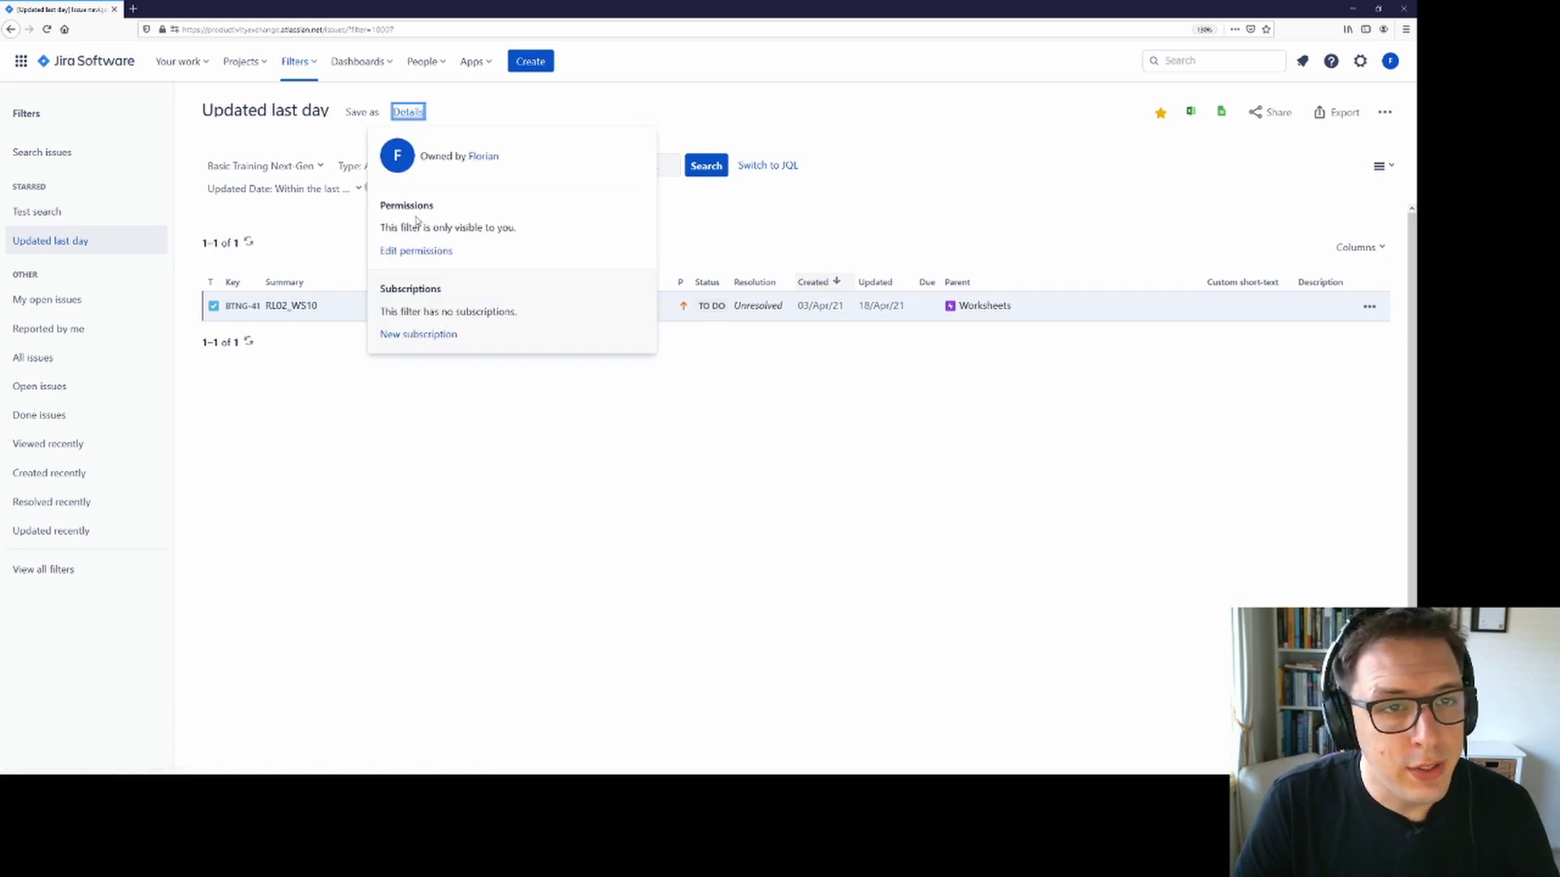
{"action": "left_click_drag", "start_coordinate": [424, 152], "coordinate": [526, 161]}
{"action": "left_click", "coordinate": [526, 161]}
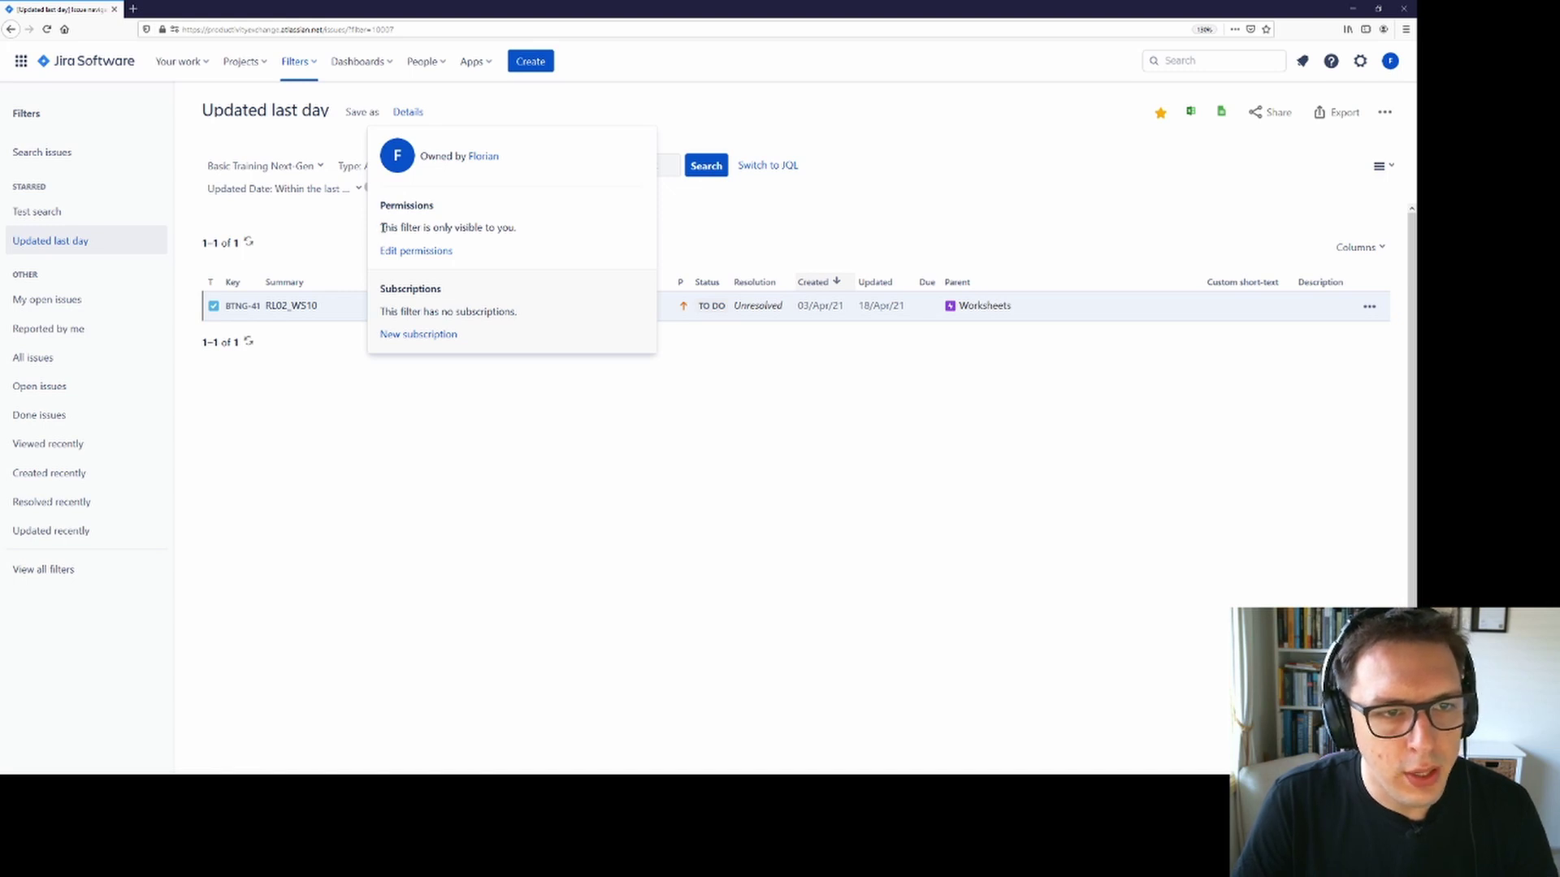
{"action": "left_click_drag", "start_coordinate": [381, 228], "coordinate": [529, 234]}
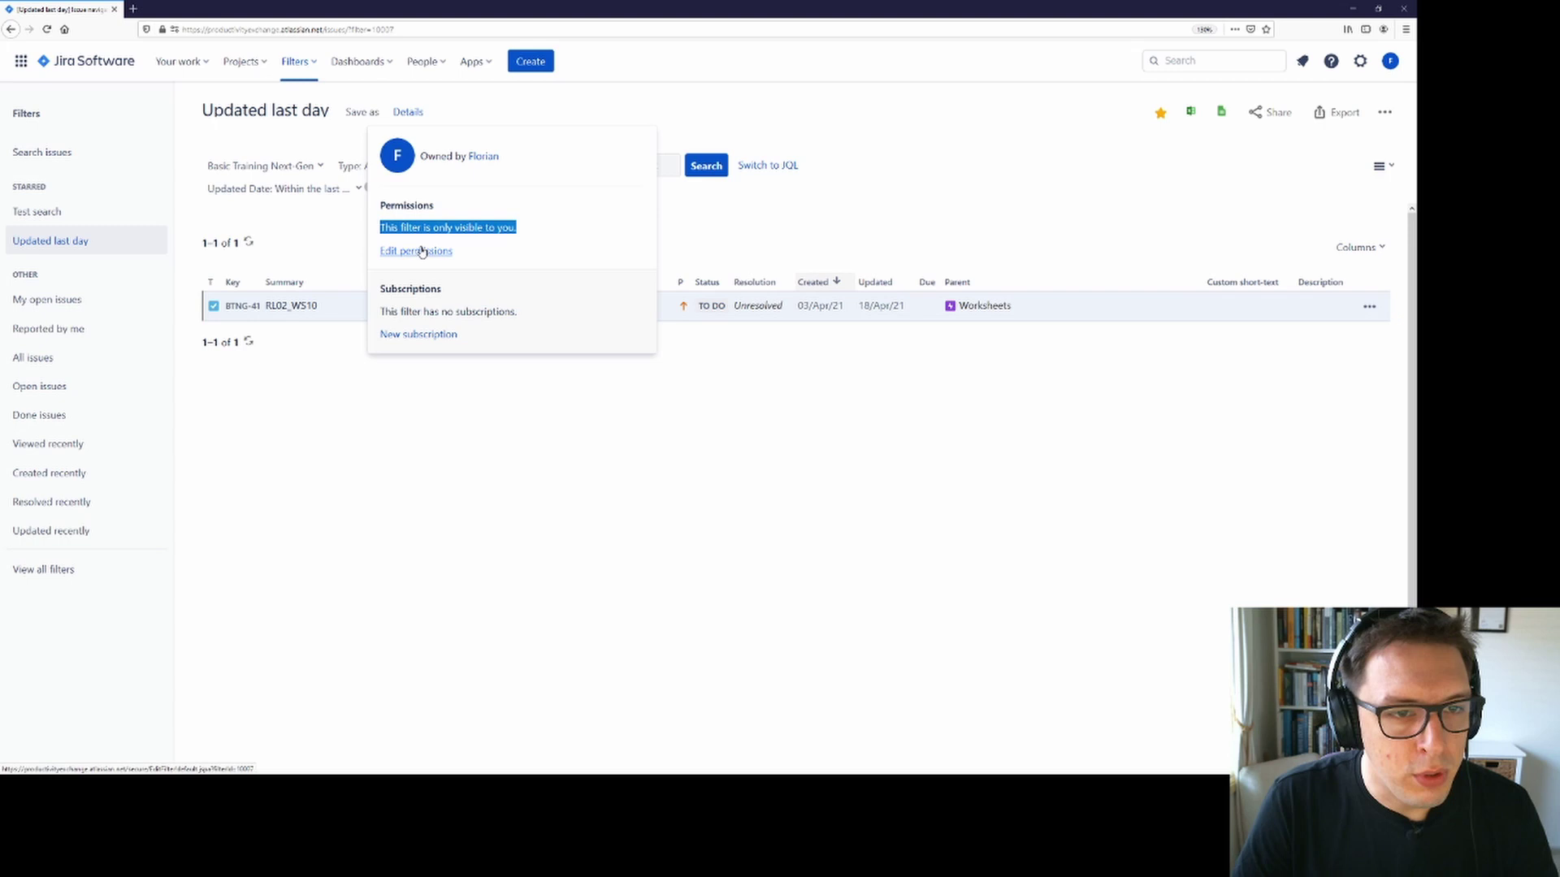
{"action": "left_click", "coordinate": [496, 249]}
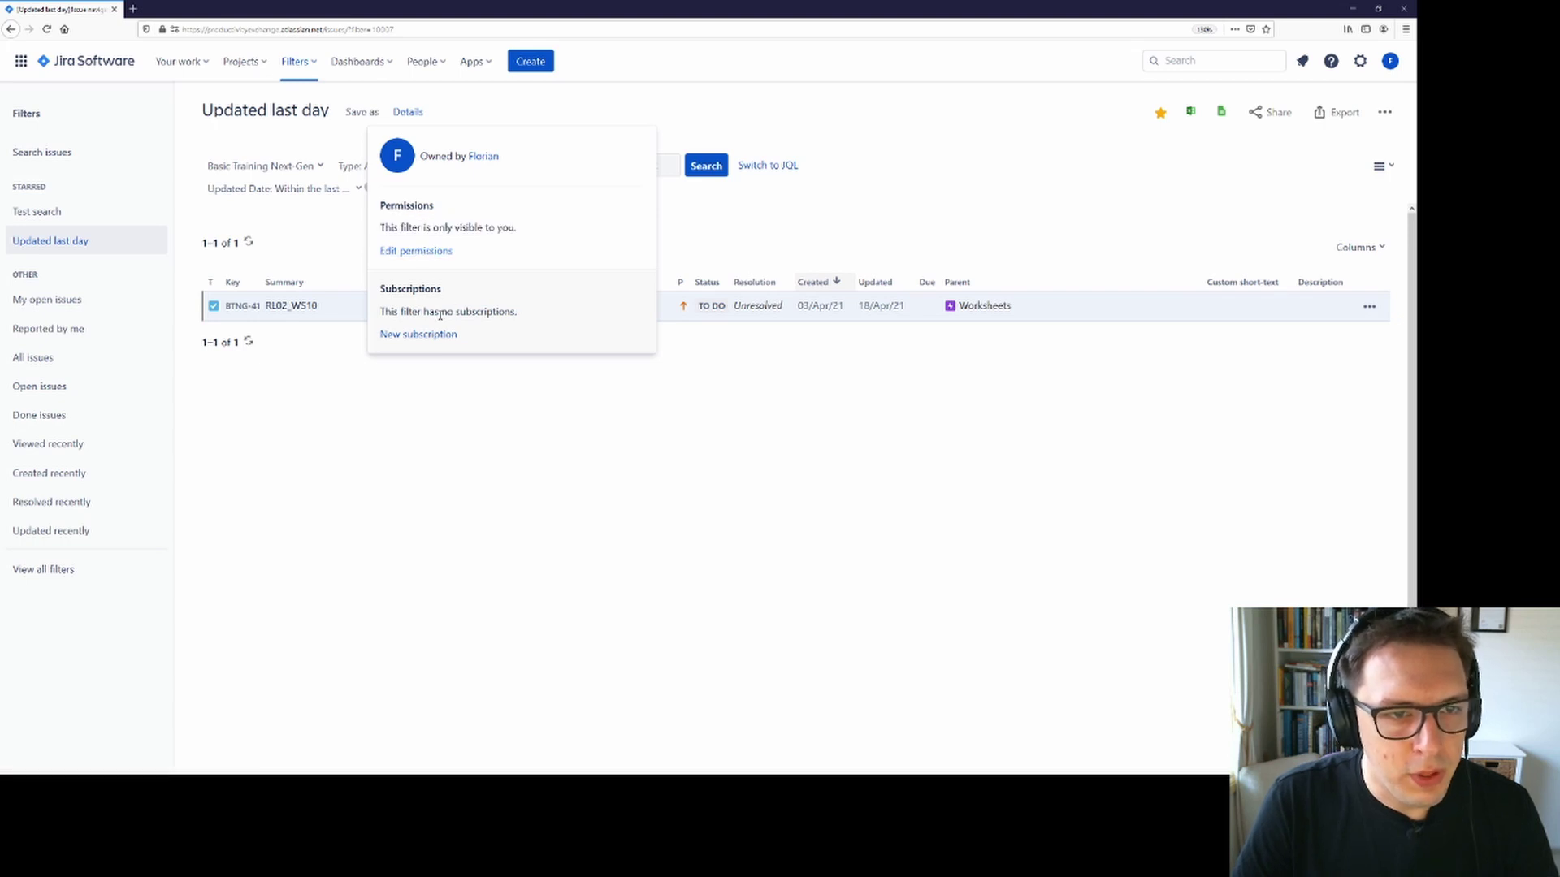
Edit the filter's permissions to share it with My organization, after trying Project and Group, and save.
{"action": "left_click", "coordinate": [436, 253]}
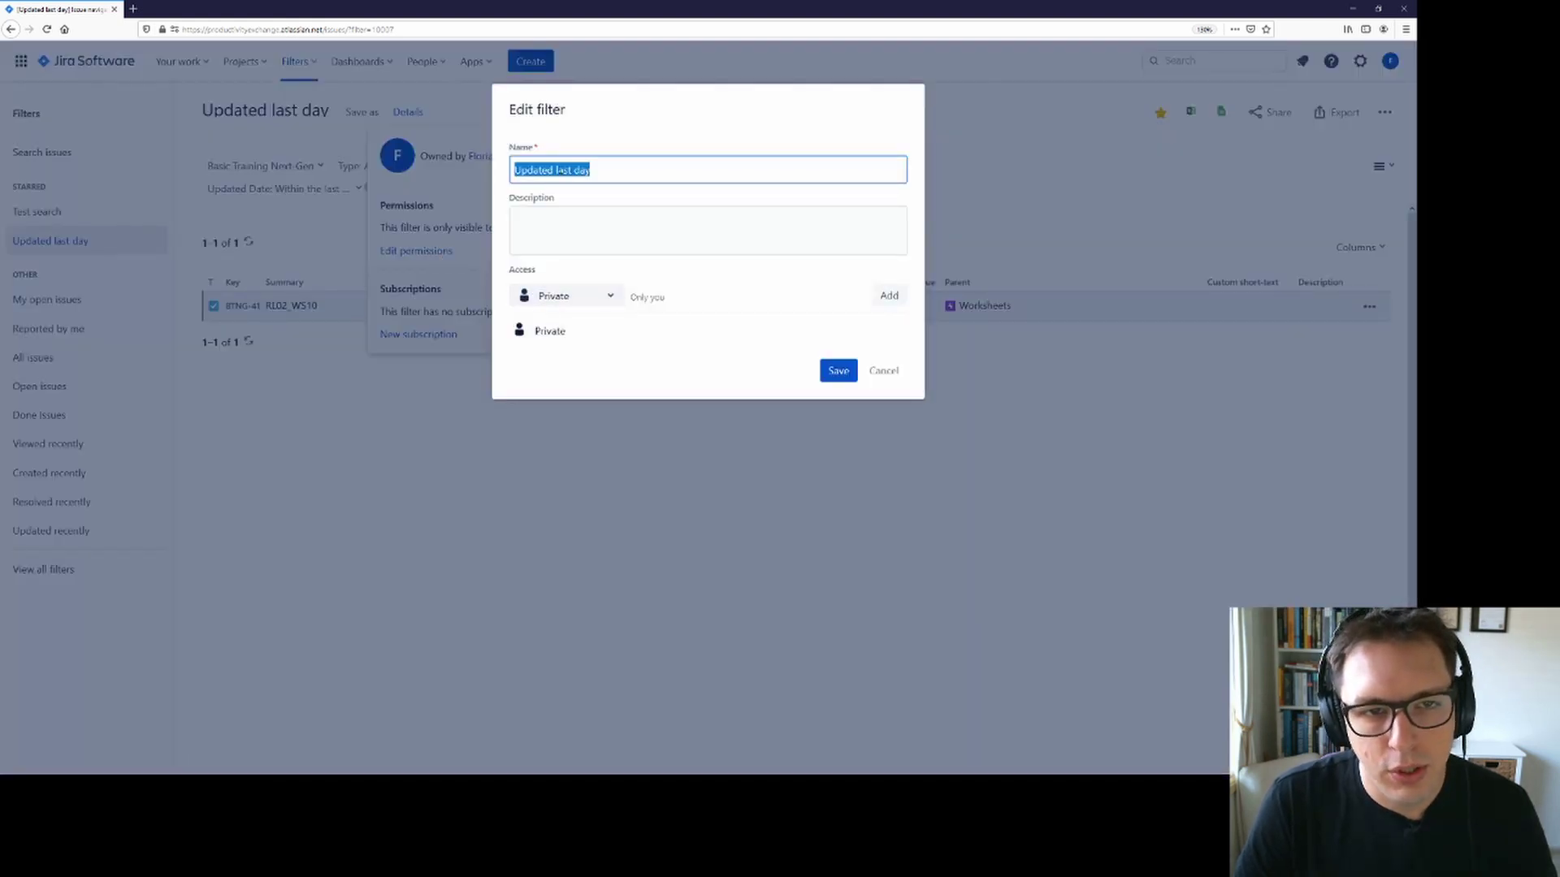
{"action": "left_click", "coordinate": [590, 299]}
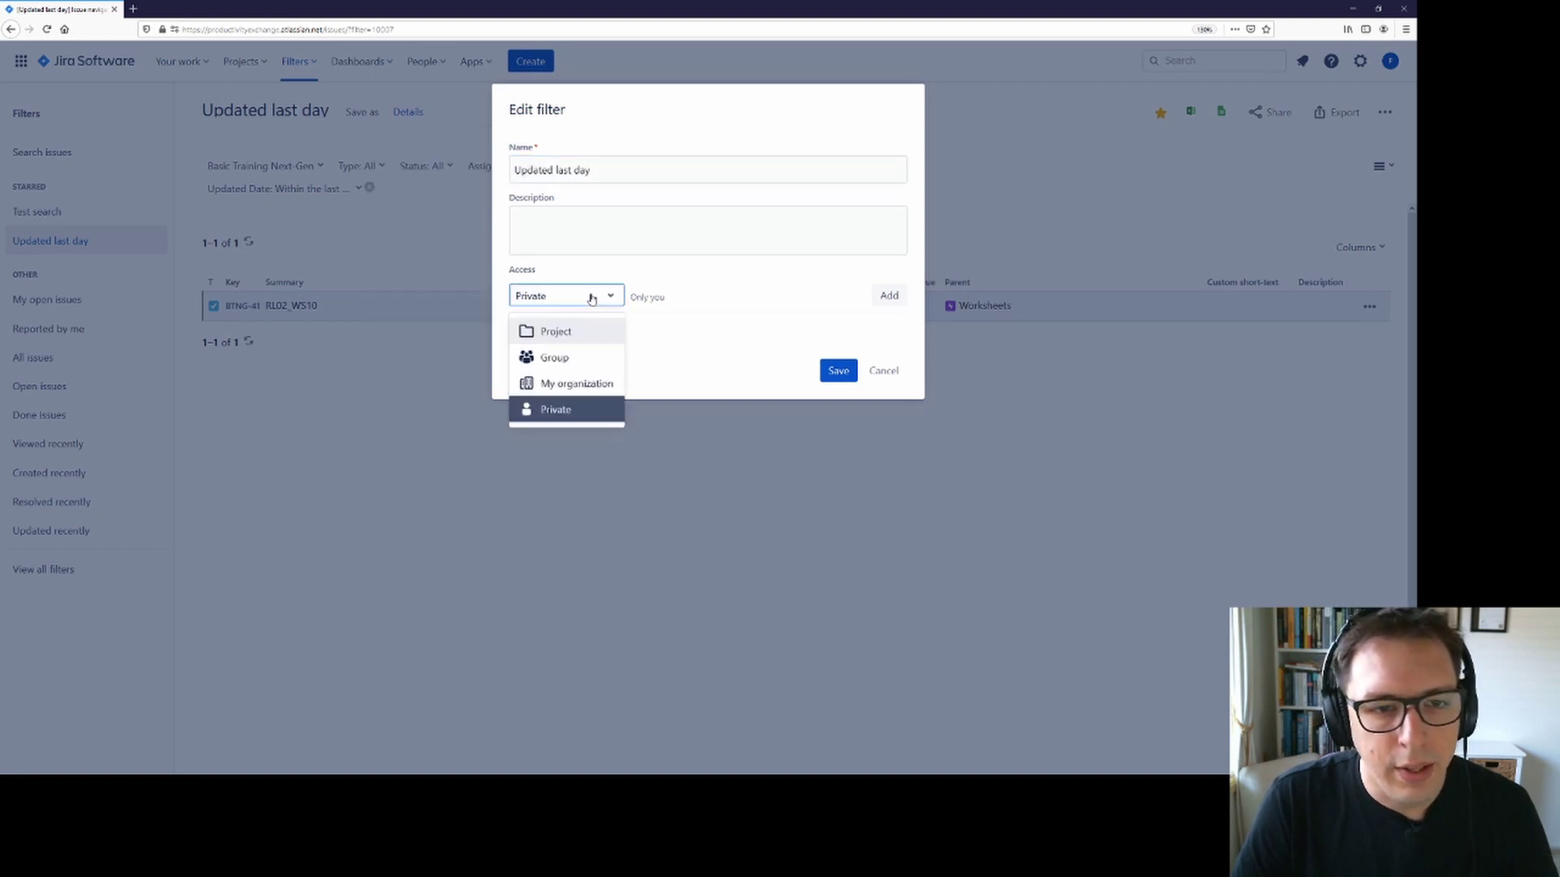
{"action": "left_click", "coordinate": [558, 333]}
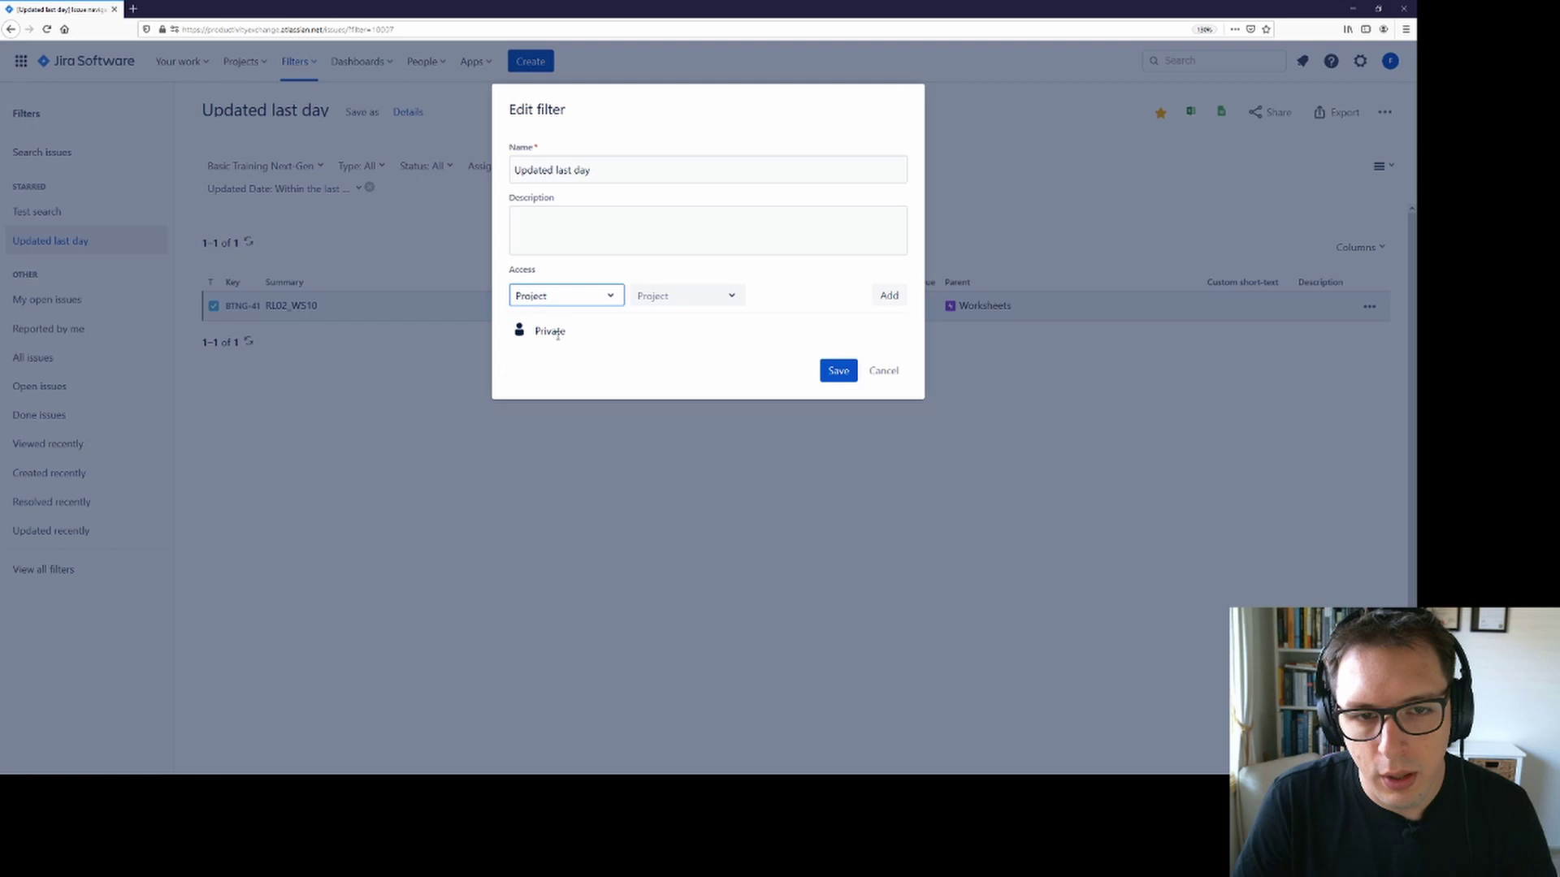
{"action": "left_click", "coordinate": [587, 297]}
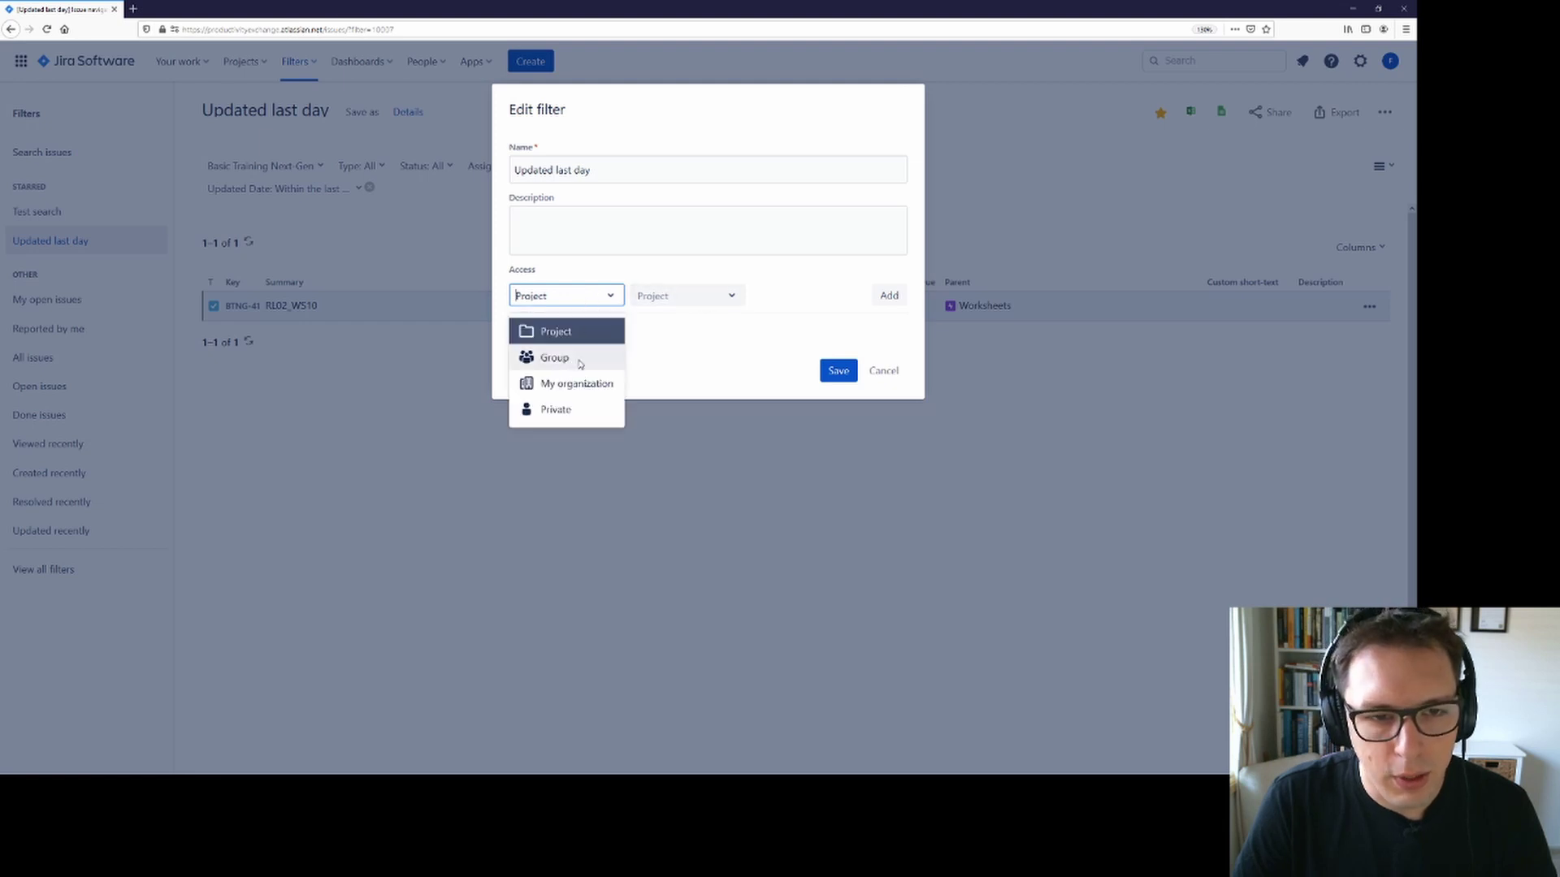
{"action": "left_click", "coordinate": [580, 359]}
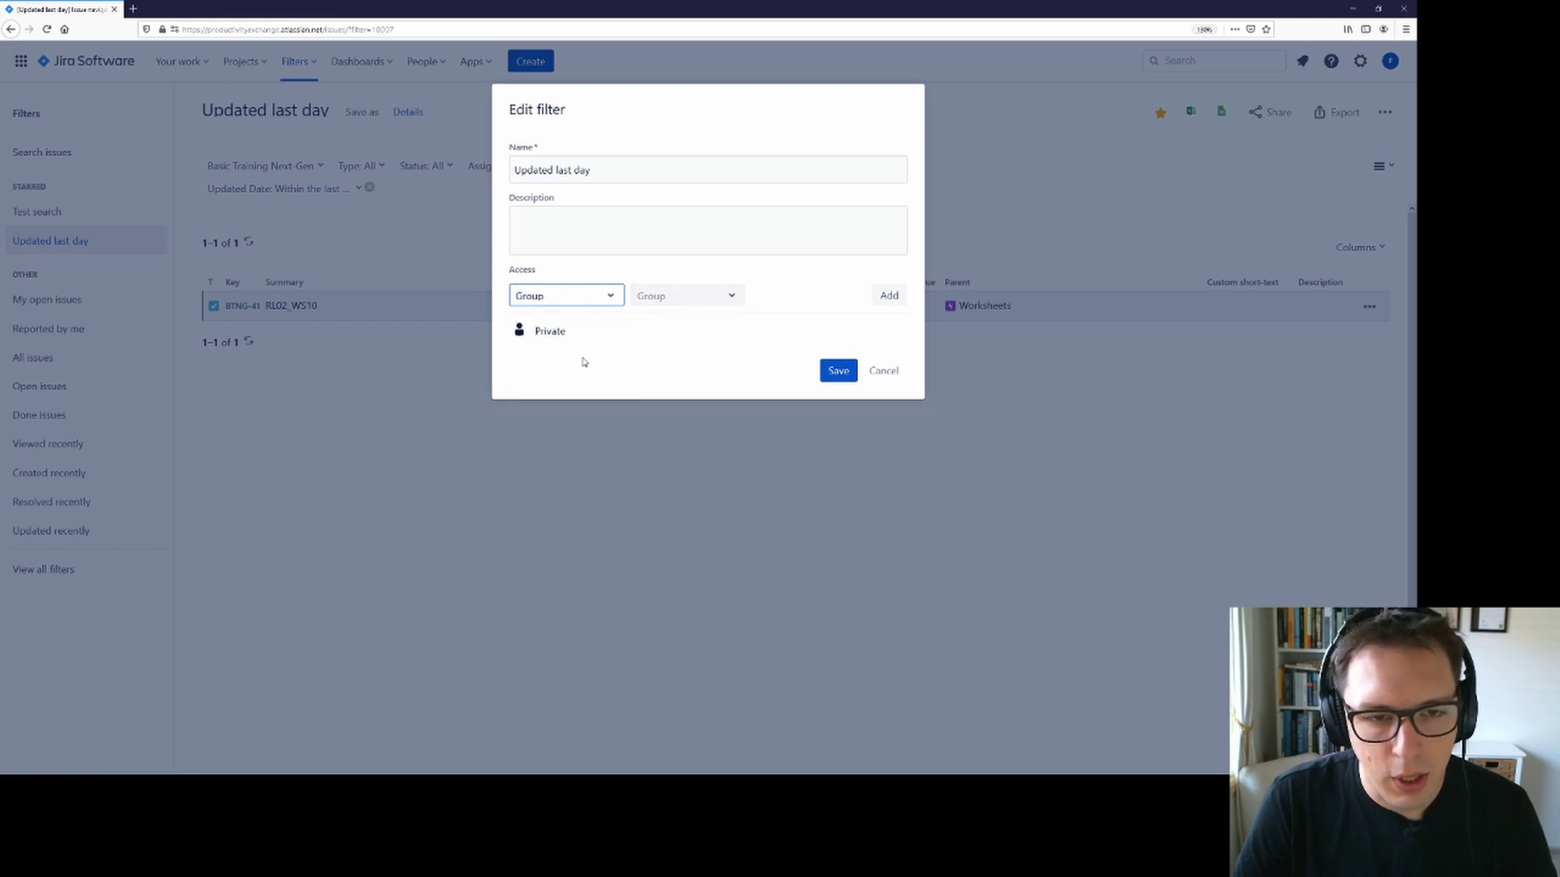
{"action": "left_click", "coordinate": [600, 298]}
{"action": "left_click", "coordinate": [542, 385]}
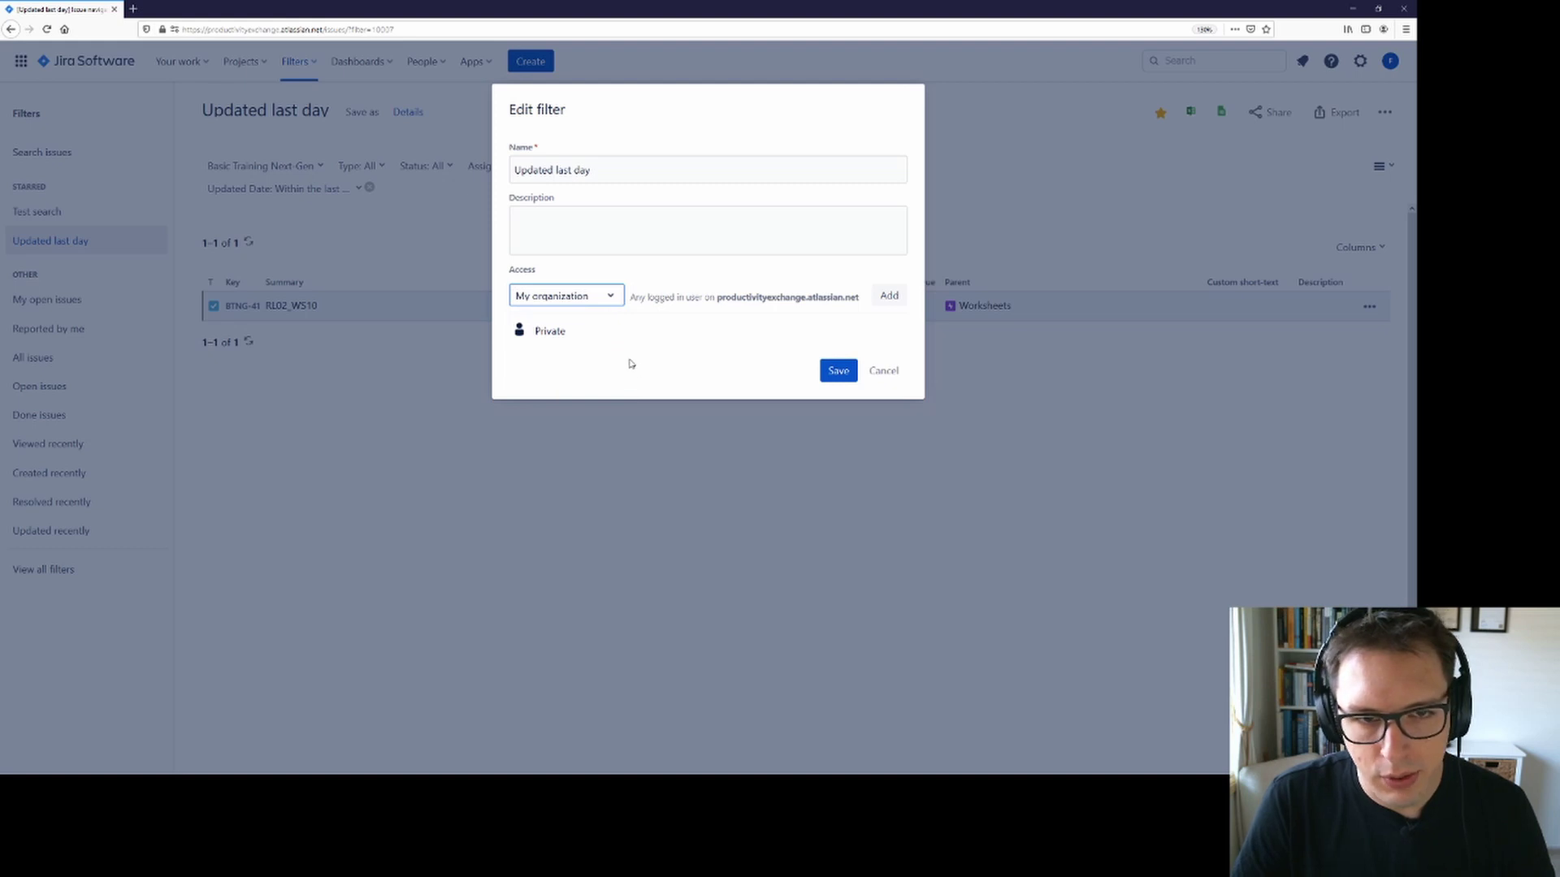
{"action": "left_click", "coordinate": [891, 297]}
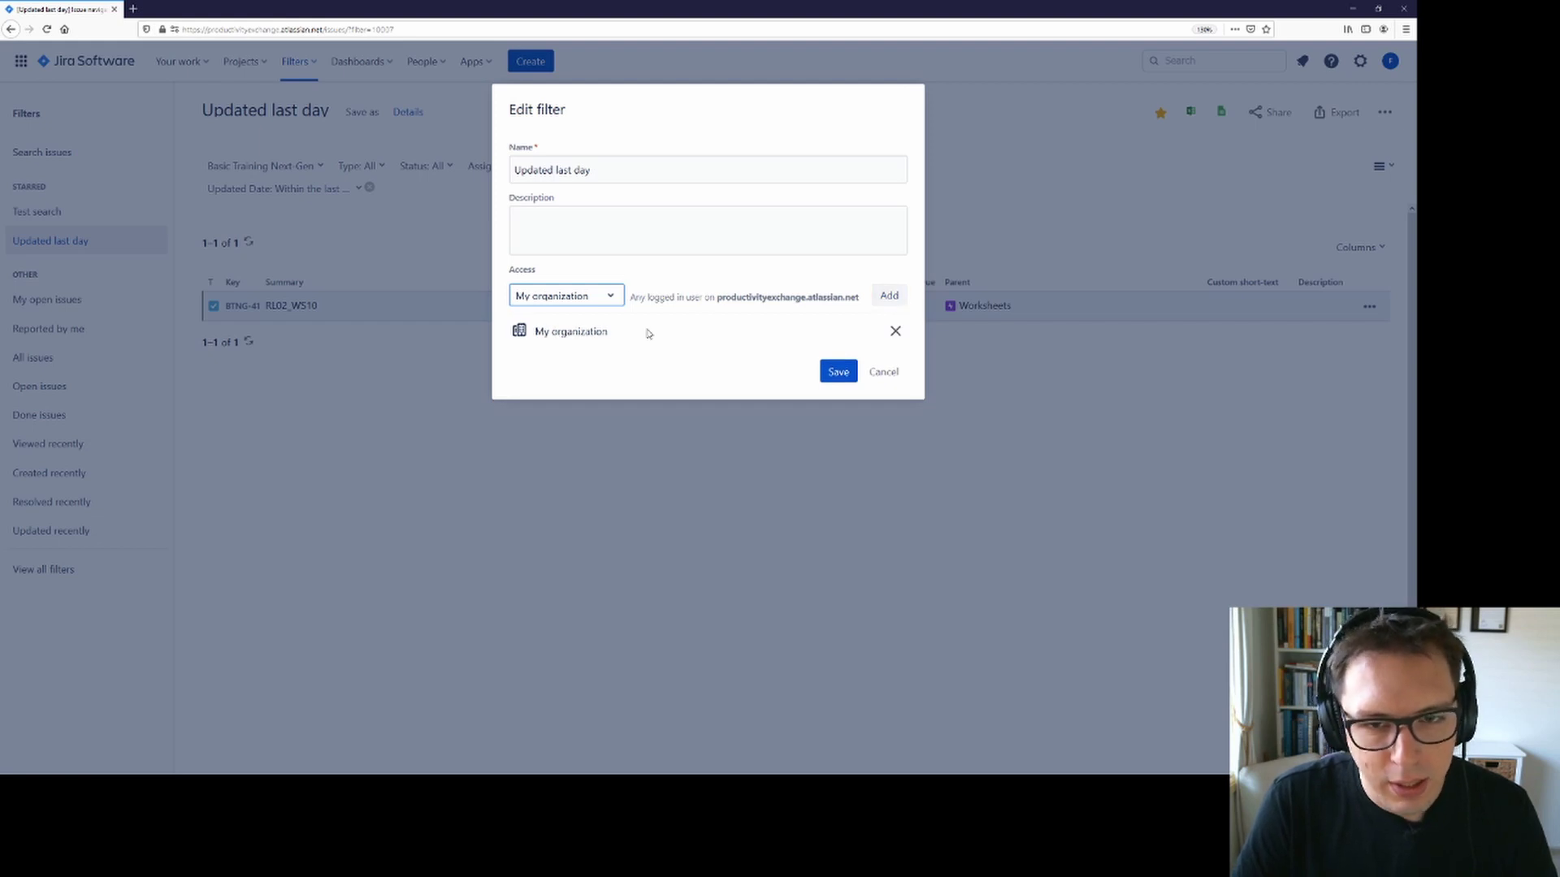
{"action": "left_click", "coordinate": [838, 375]}
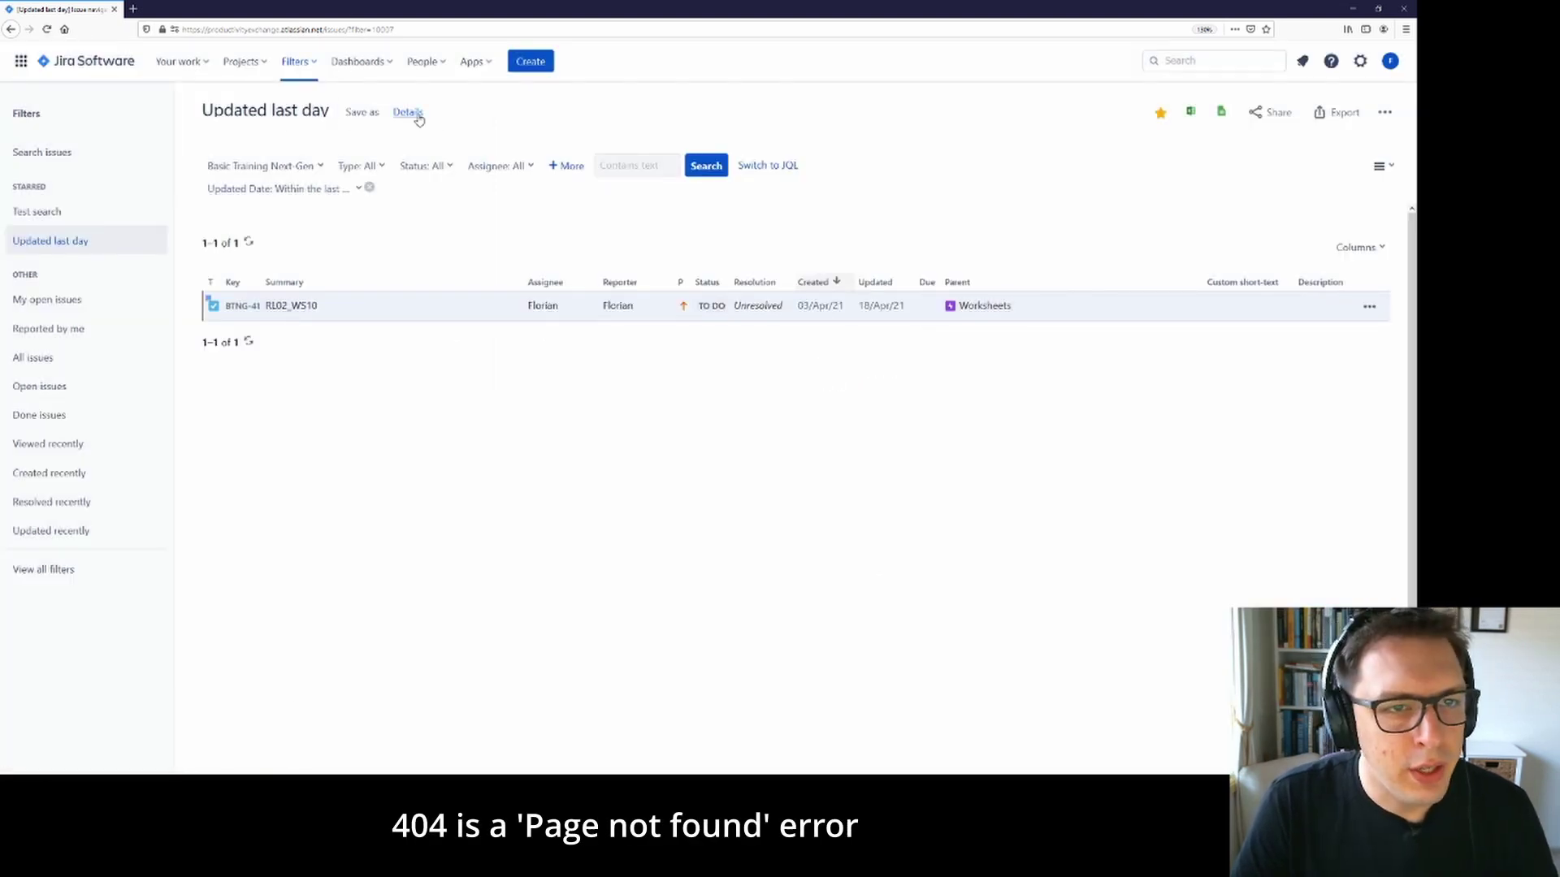
Reopen the filter details to confirm any logged-in user can see it.
{"action": "left_click", "coordinate": [408, 112]}
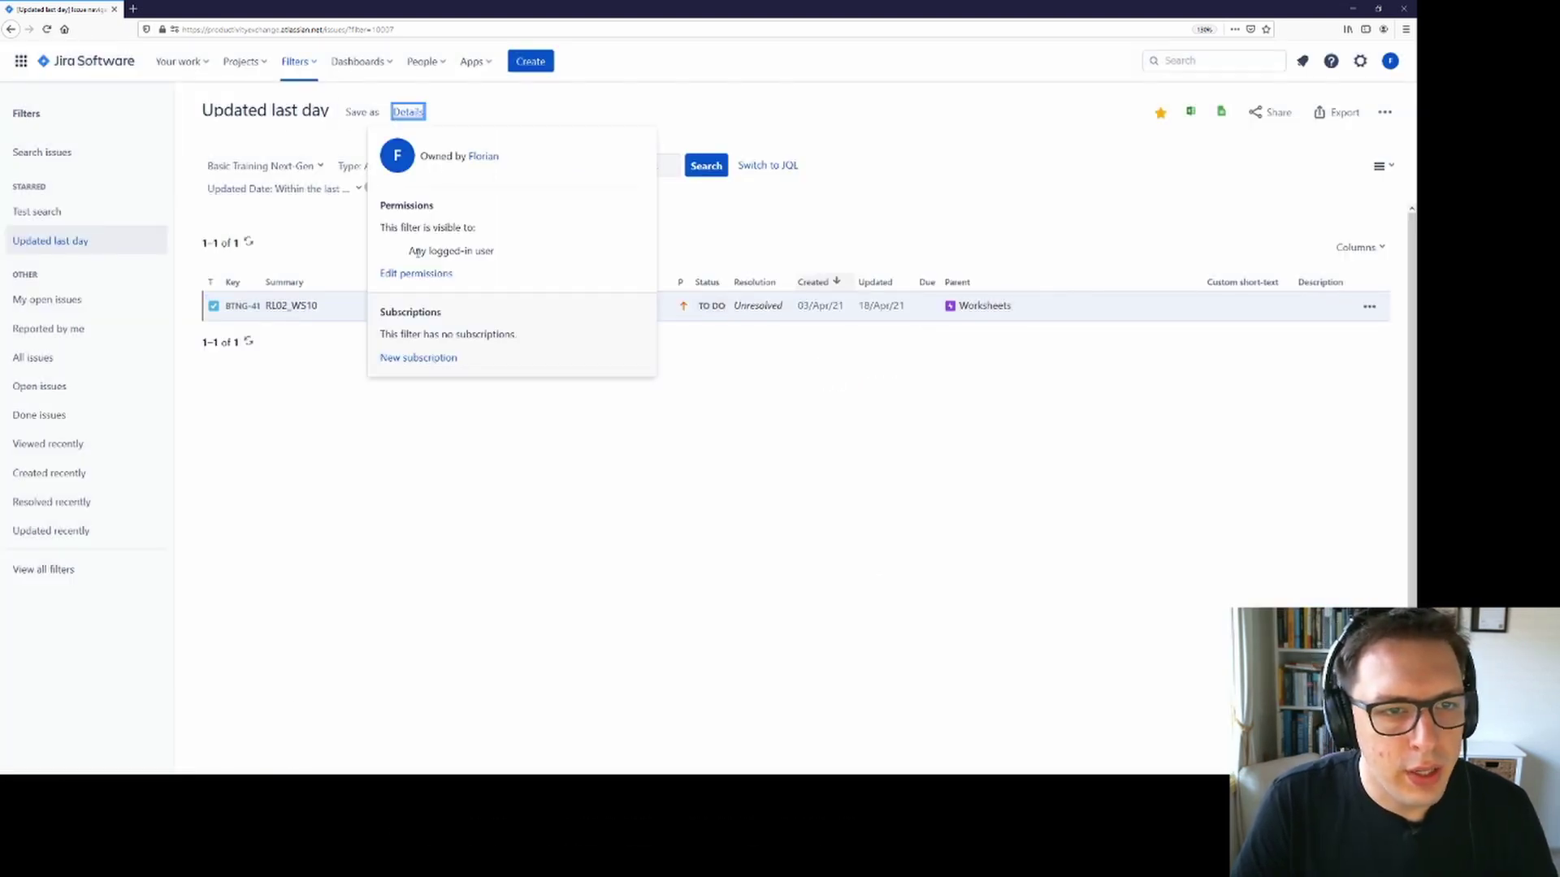
{"action": "left_click_drag", "start_coordinate": [410, 251], "coordinate": [495, 251]}
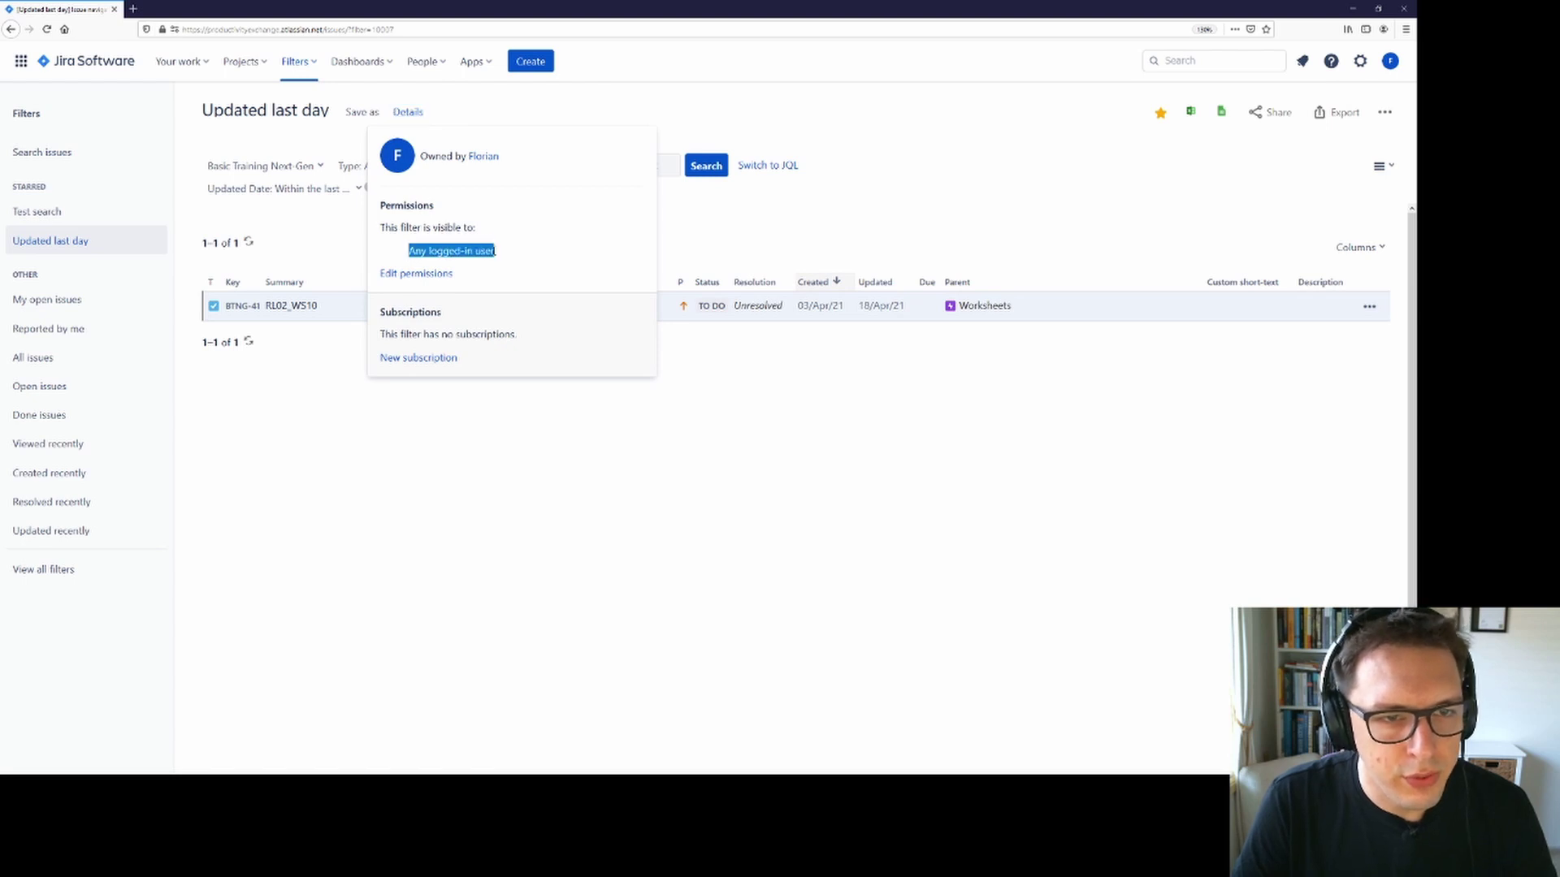
{"action": "left_click", "coordinate": [543, 258]}
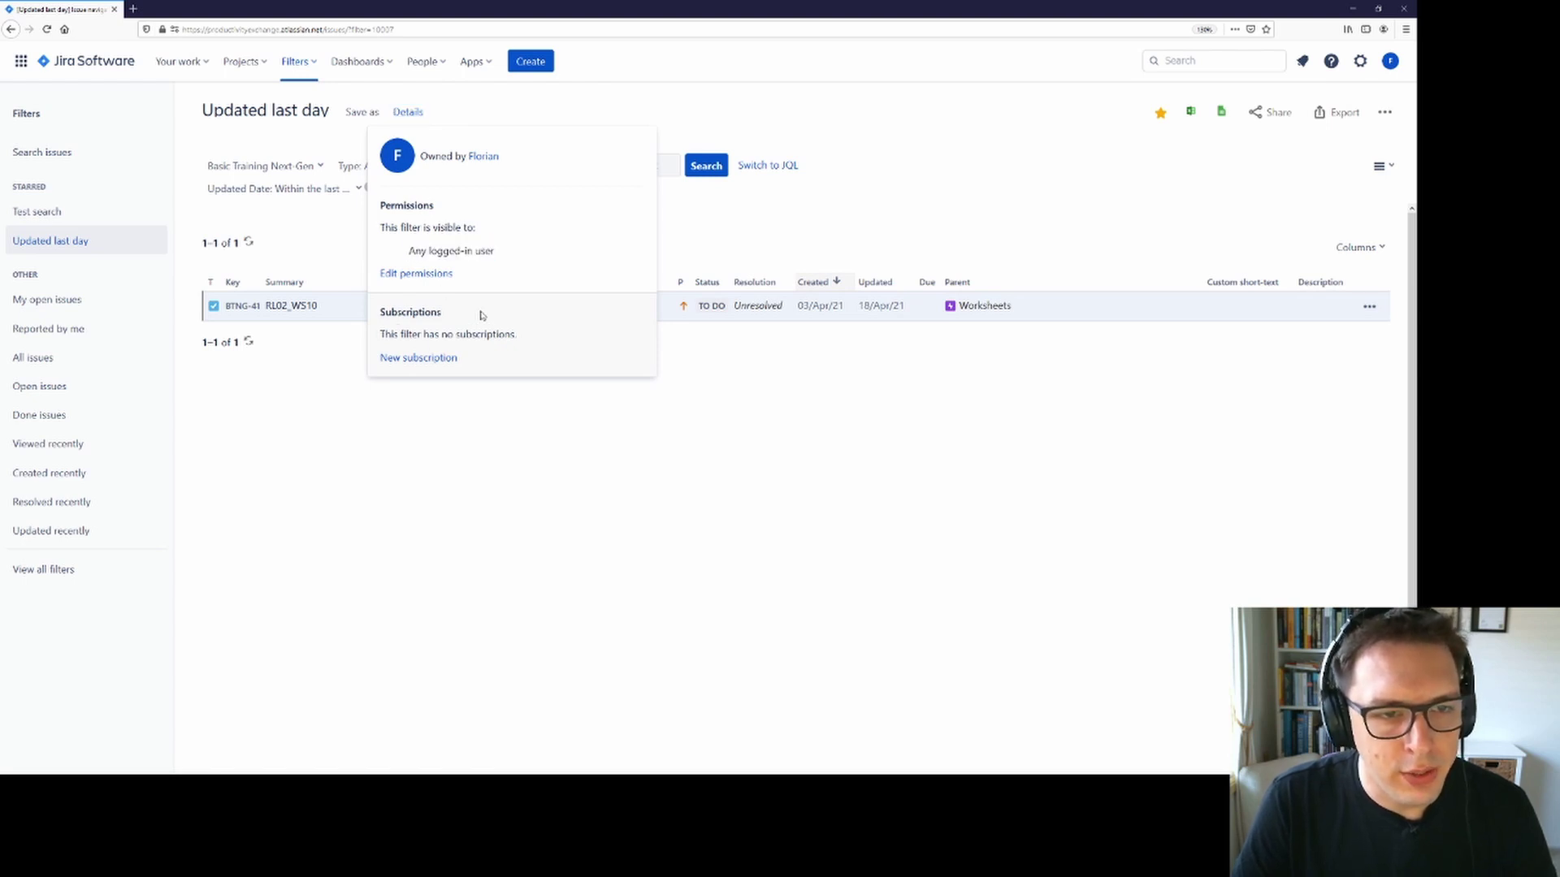
Start a new email subscription, try each schedule type, uncheck emailing on empty results, and close.
{"action": "left_click", "coordinate": [419, 358]}
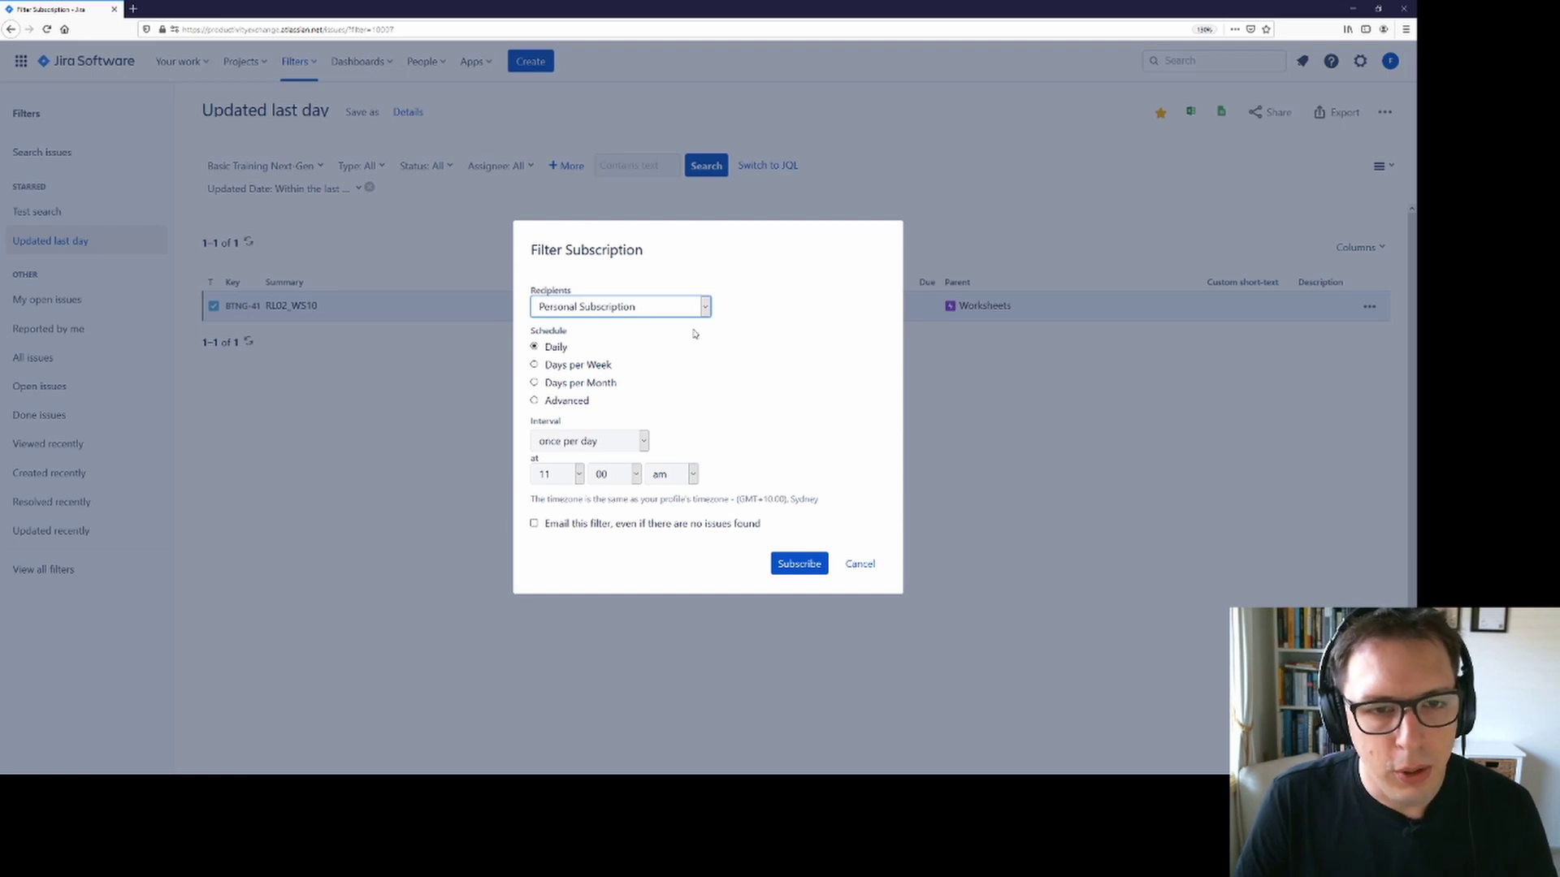
{"action": "left_click", "coordinate": [557, 368]}
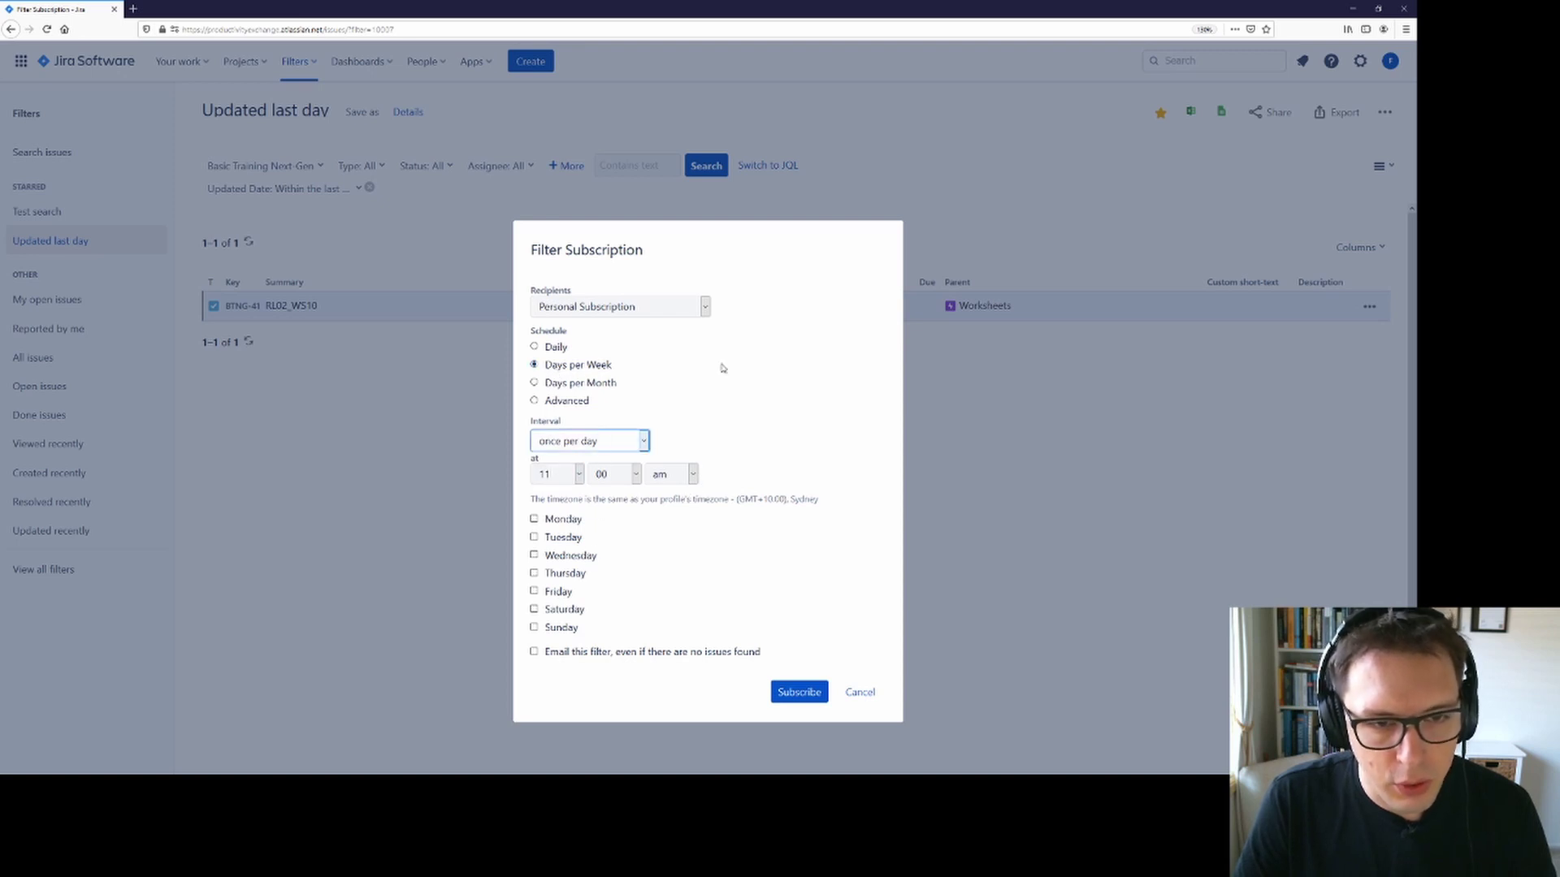
{"action": "left_click", "coordinate": [580, 384]}
{"action": "left_click", "coordinate": [583, 399]}
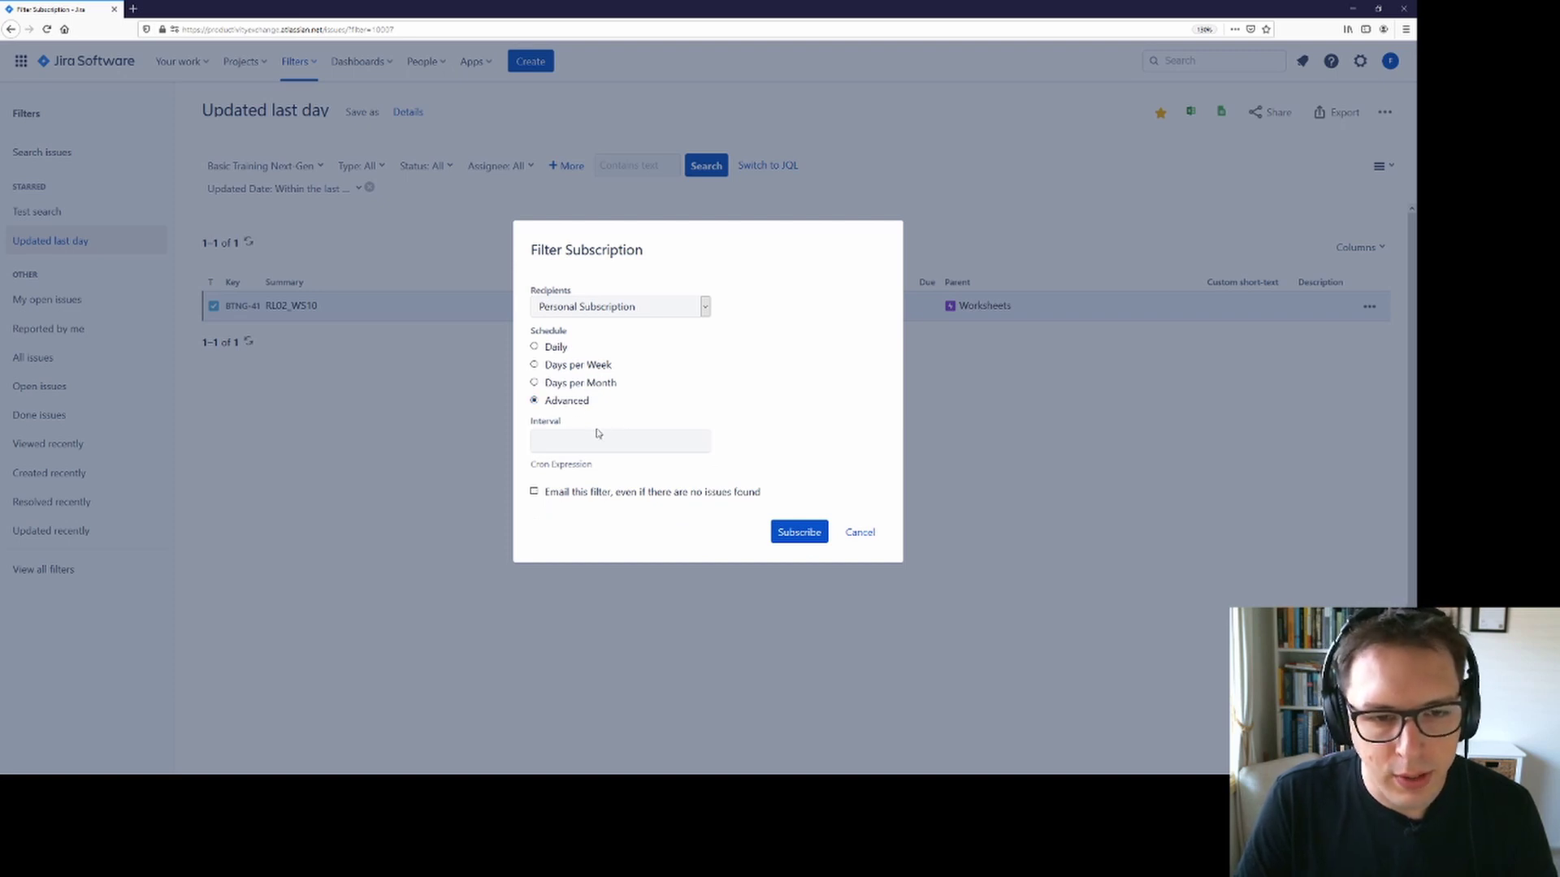
{"action": "left_click", "coordinate": [560, 351]}
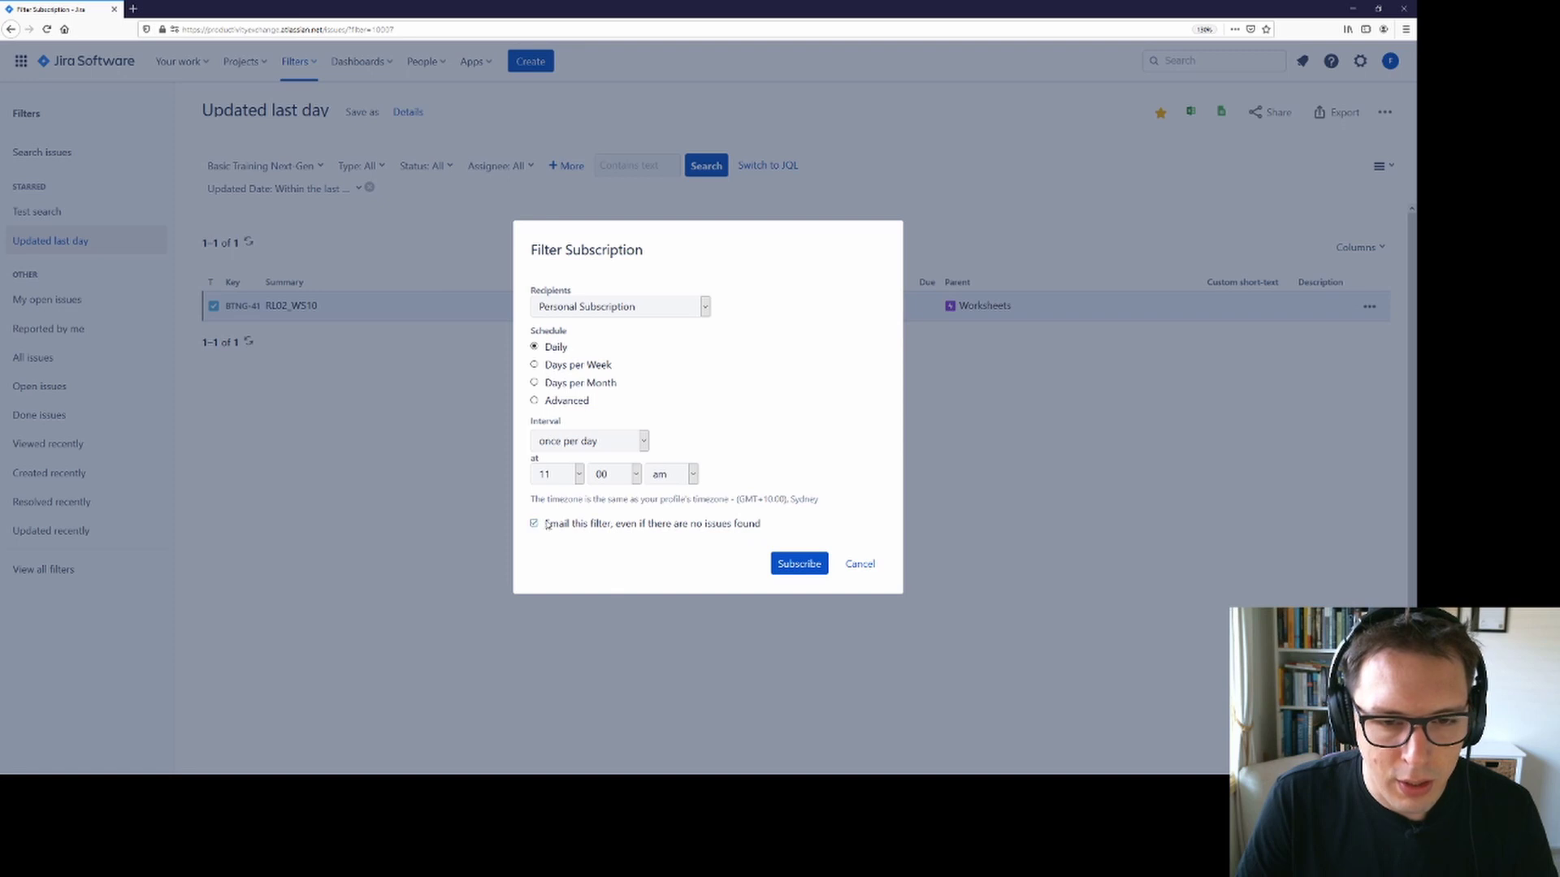
{"action": "left_click", "coordinate": [534, 524]}
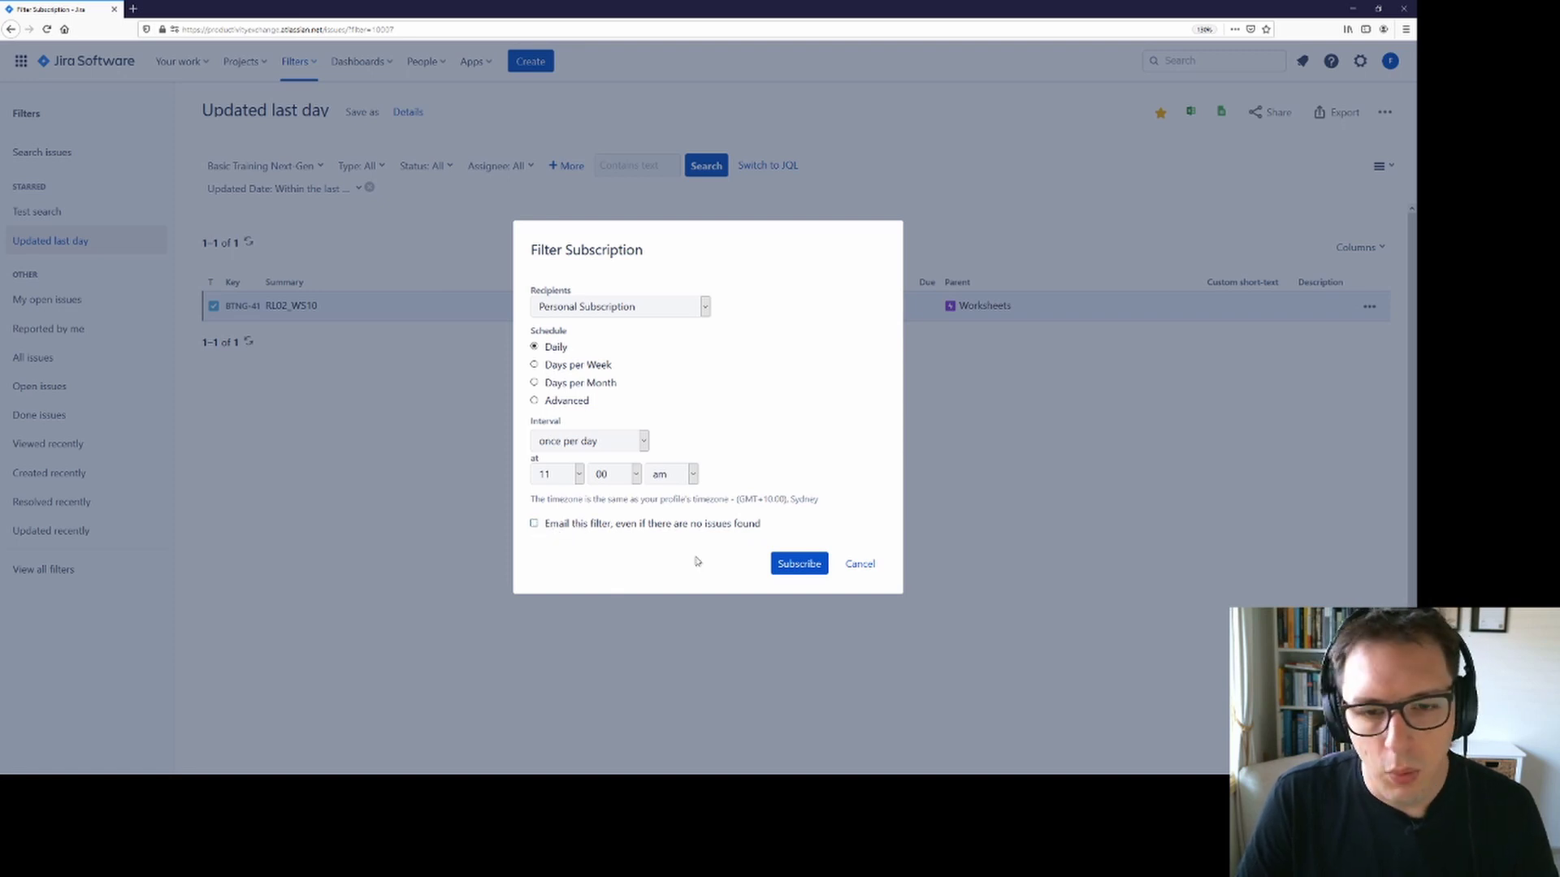
{"action": "left_click", "coordinate": [859, 567]}
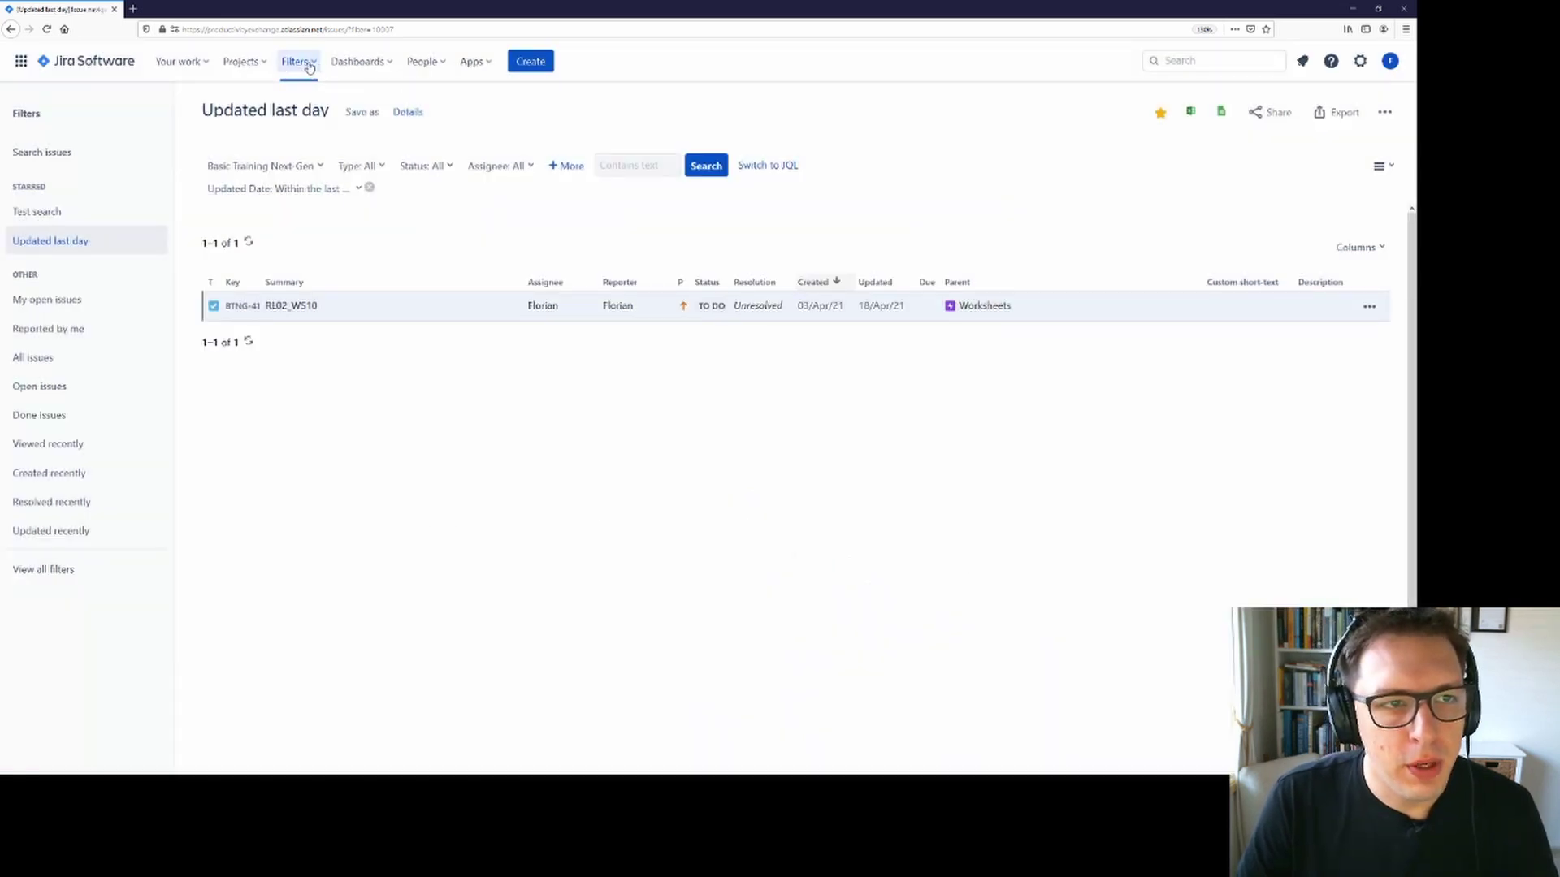
From the starred filters list, unstar and re-star the Updated last day filter.
{"action": "left_click", "coordinate": [307, 69]}
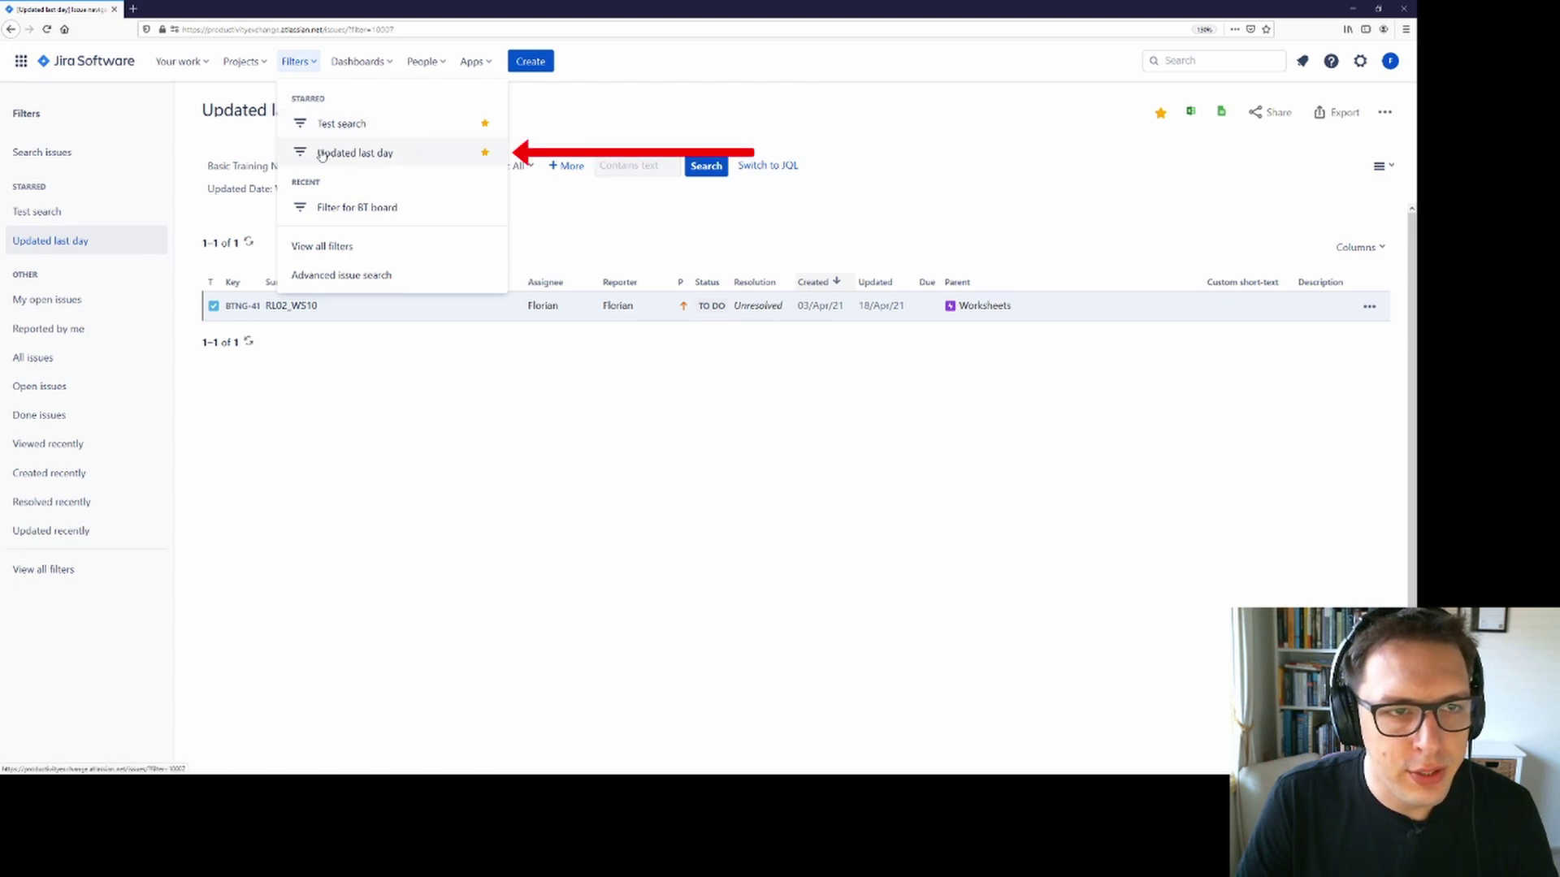
{"action": "left_click", "coordinate": [485, 154]}
{"action": "left_click", "coordinate": [485, 154]}
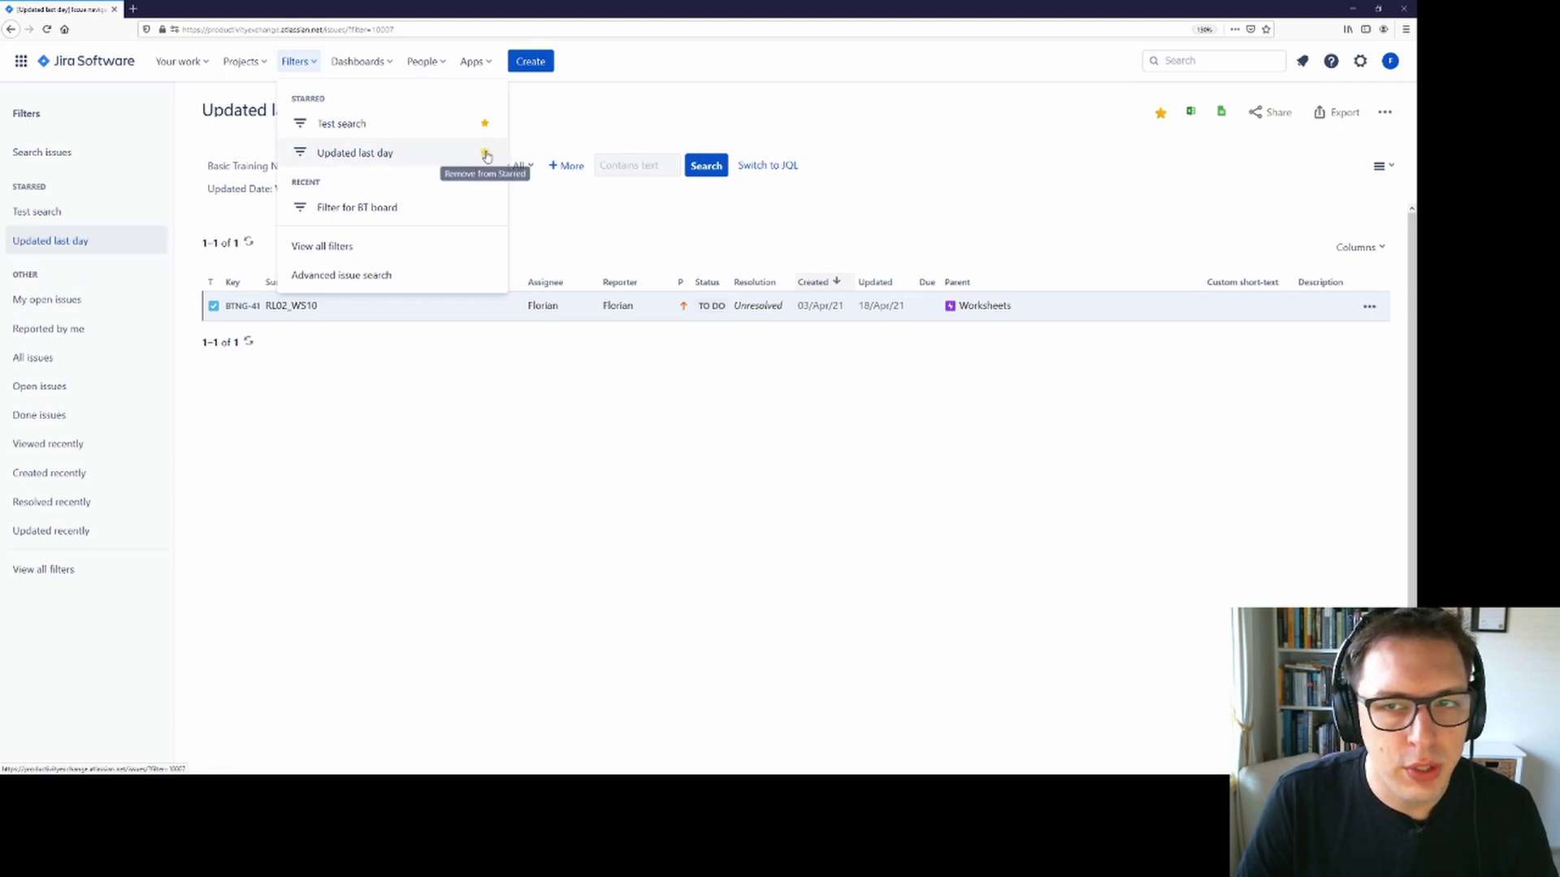
Toggle the Updated last day filter's star off and on, then reopen that filter.
{"action": "left_click", "coordinate": [1160, 113]}
{"action": "left_click", "coordinate": [1160, 113]}
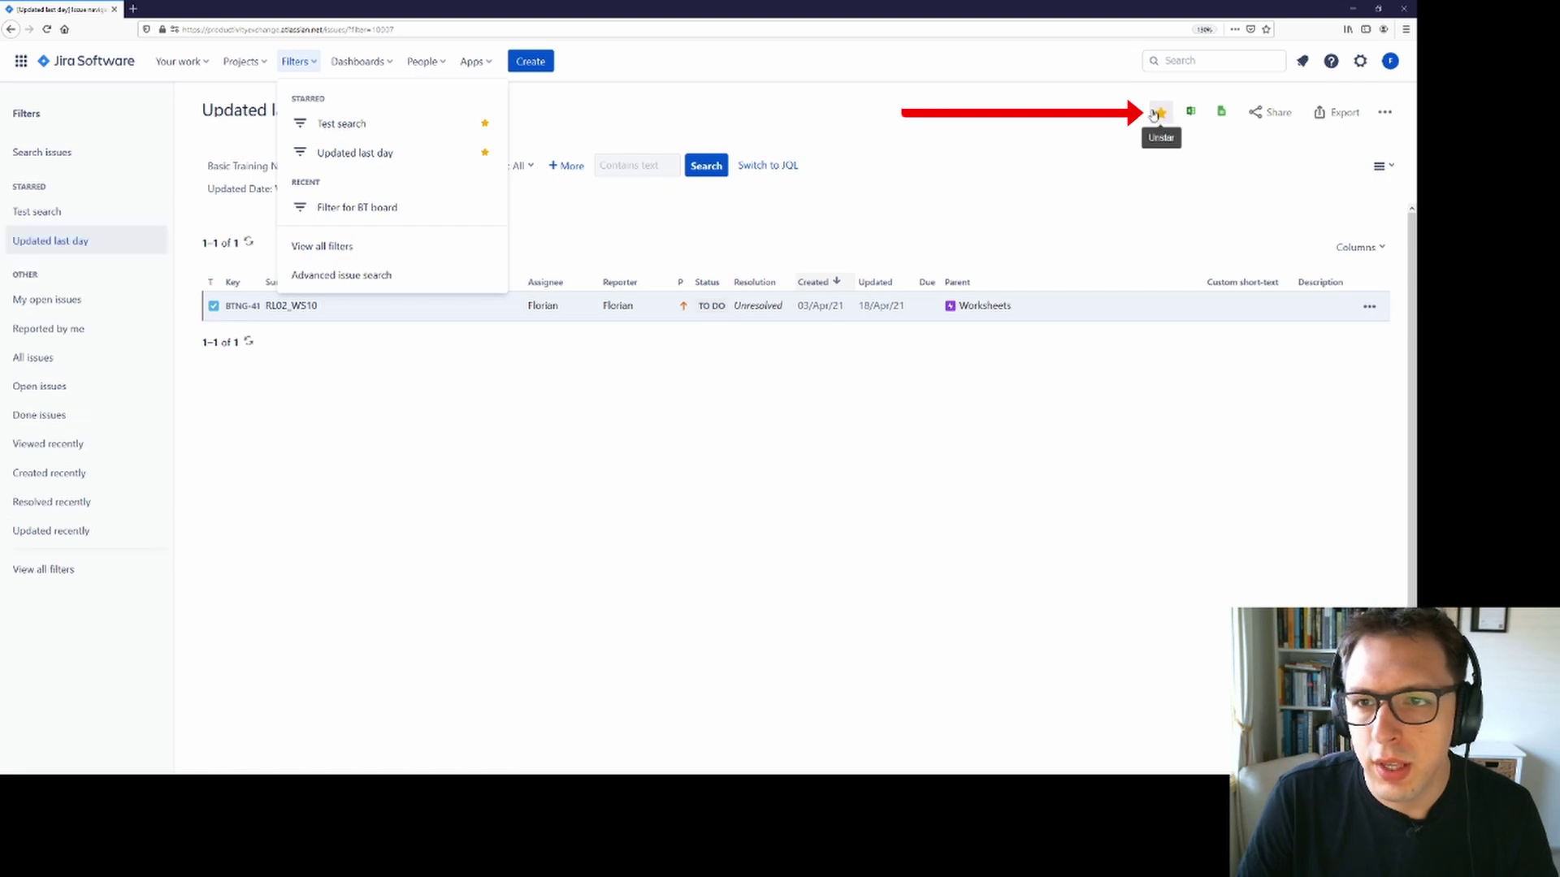
{"action": "left_click", "coordinate": [377, 154]}
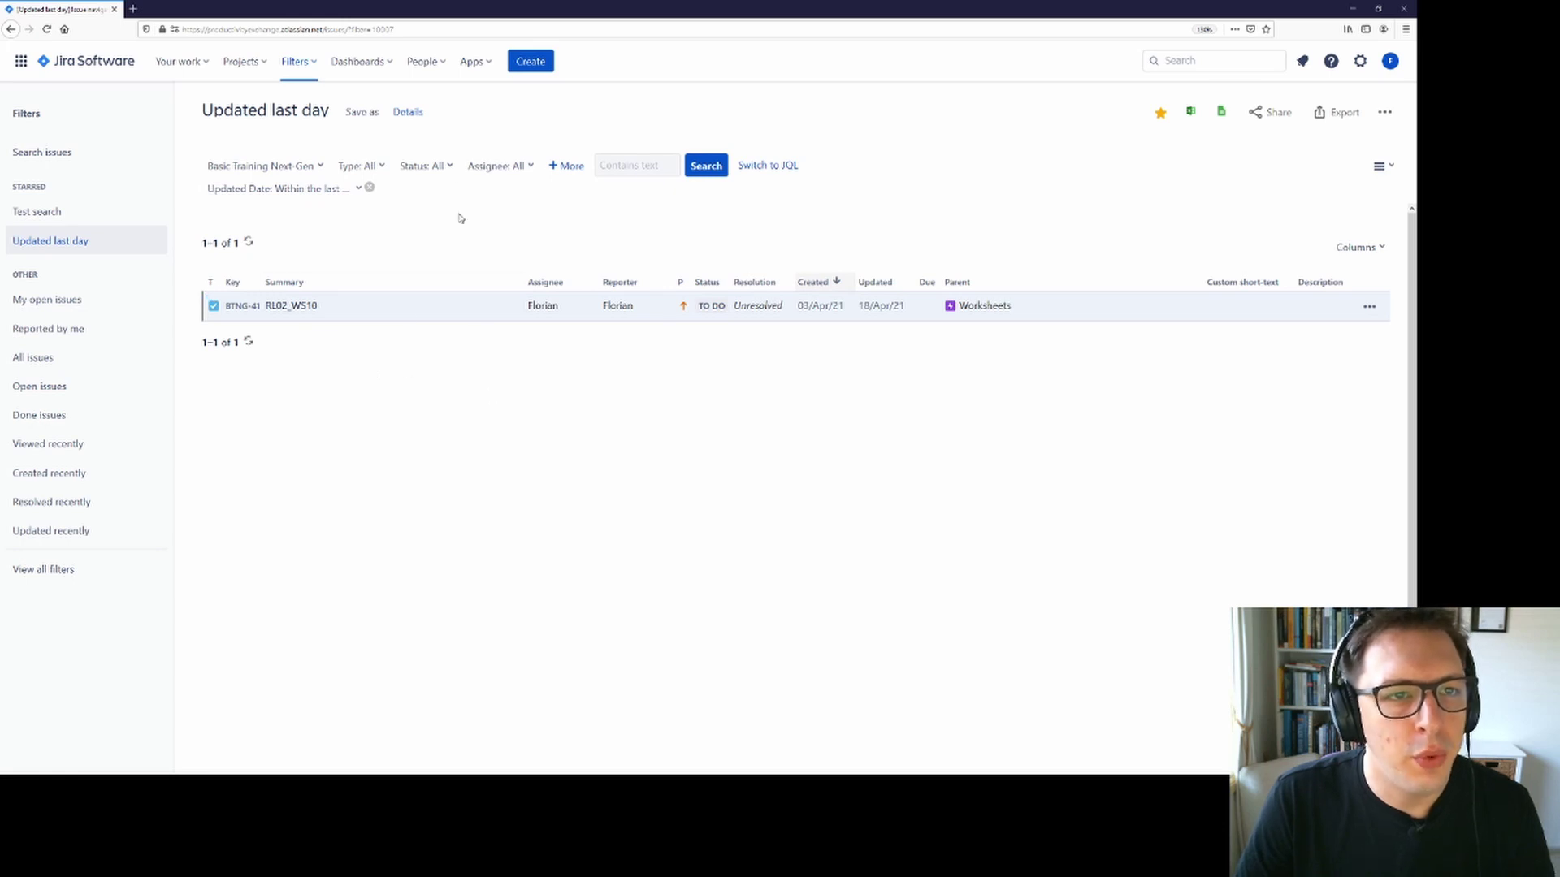
{"action": "left_click", "coordinate": [411, 29]}
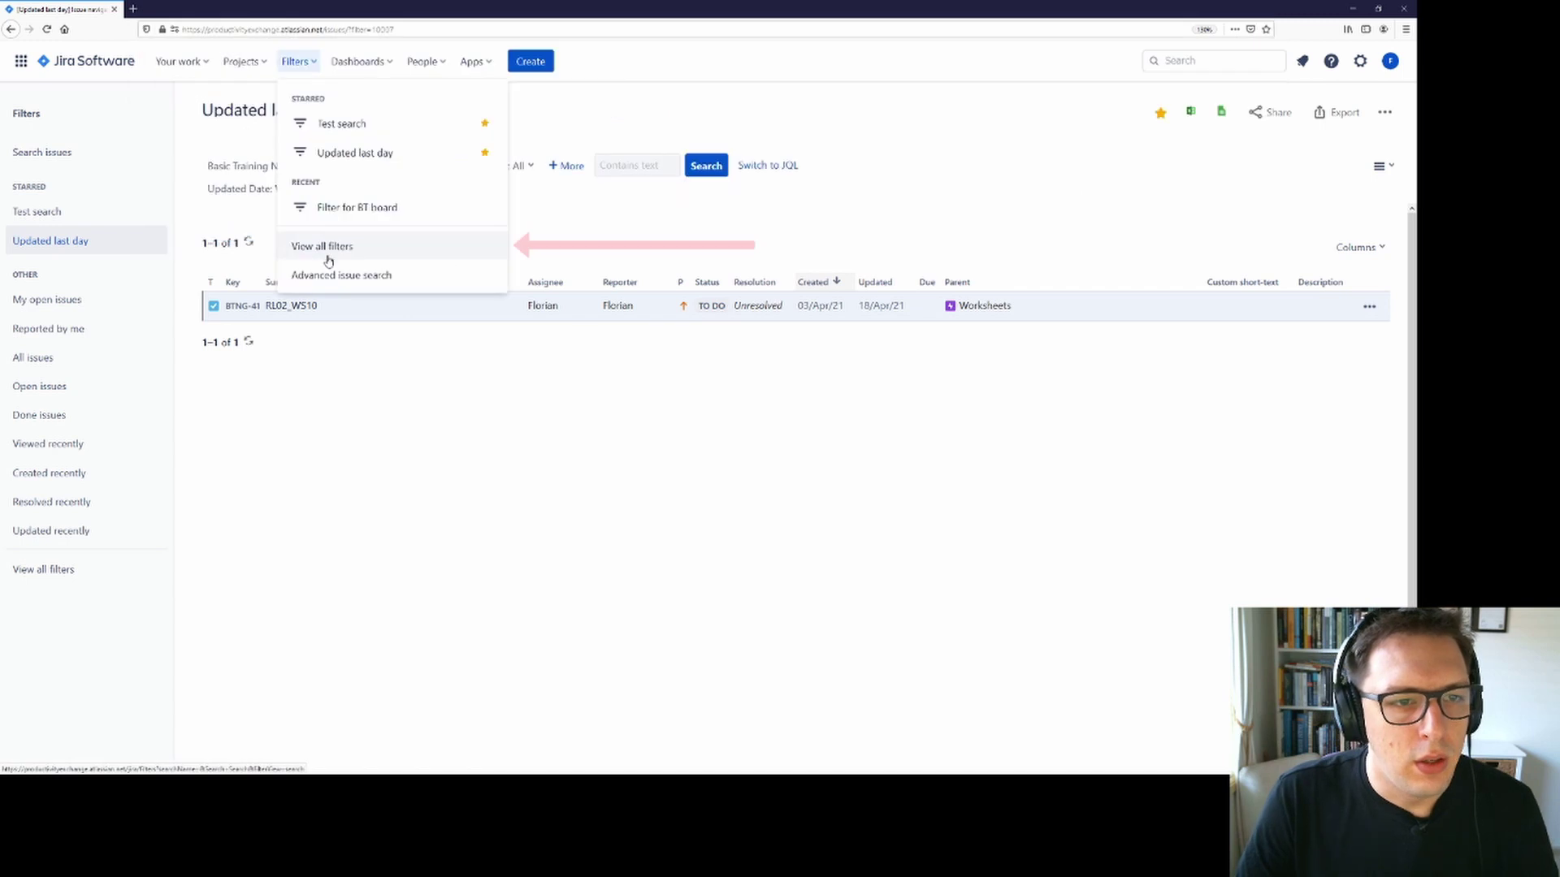
Go to the page listing all saved filters.
{"action": "left_click", "coordinate": [311, 251]}
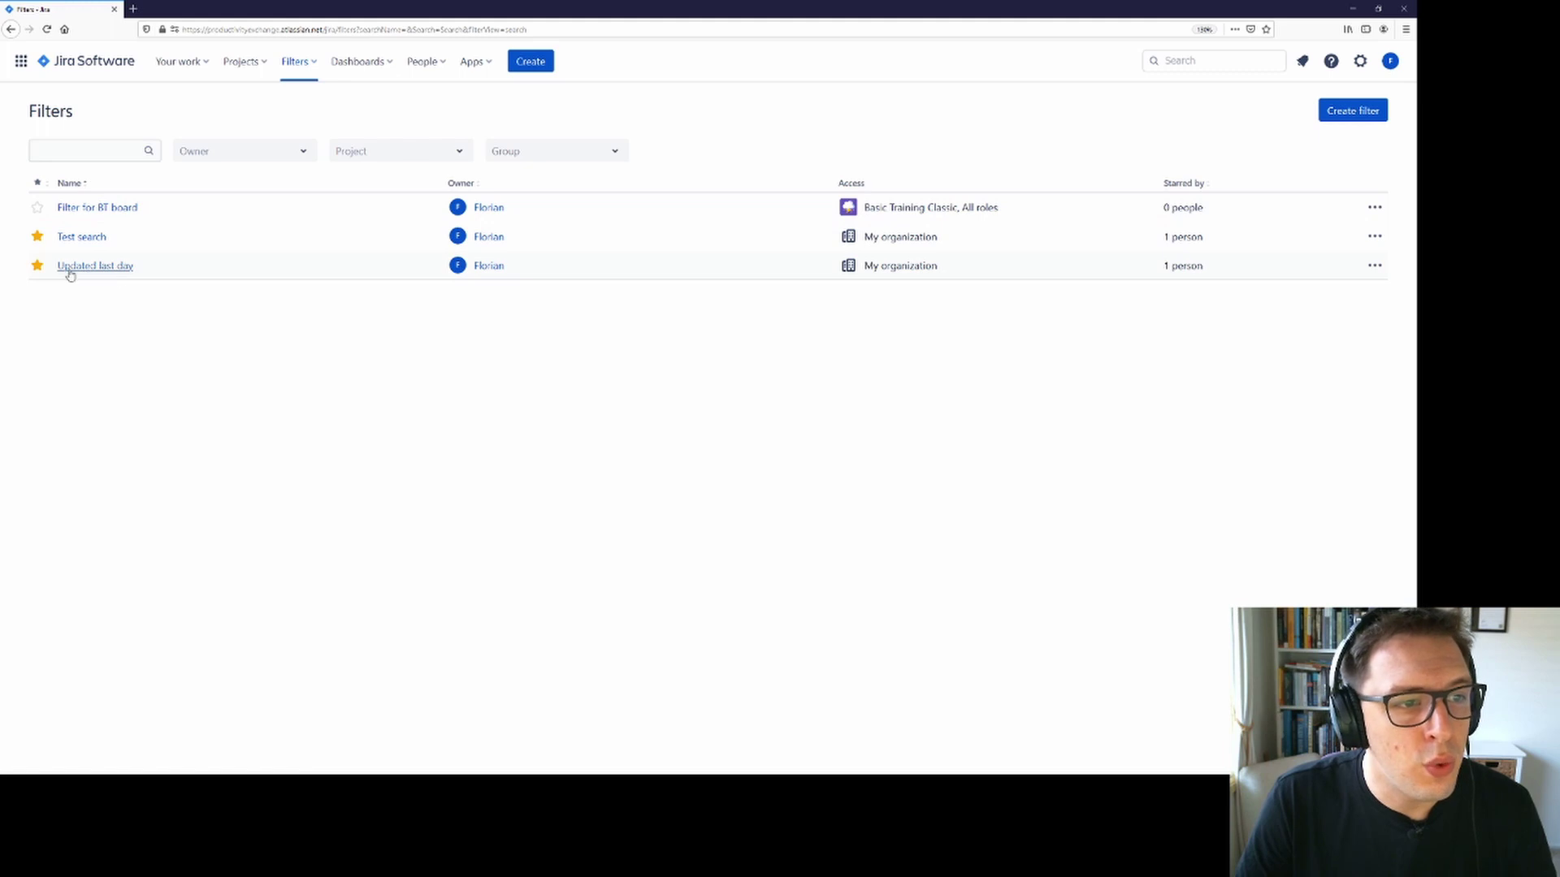
{"action": "left_click", "coordinate": [87, 147]}
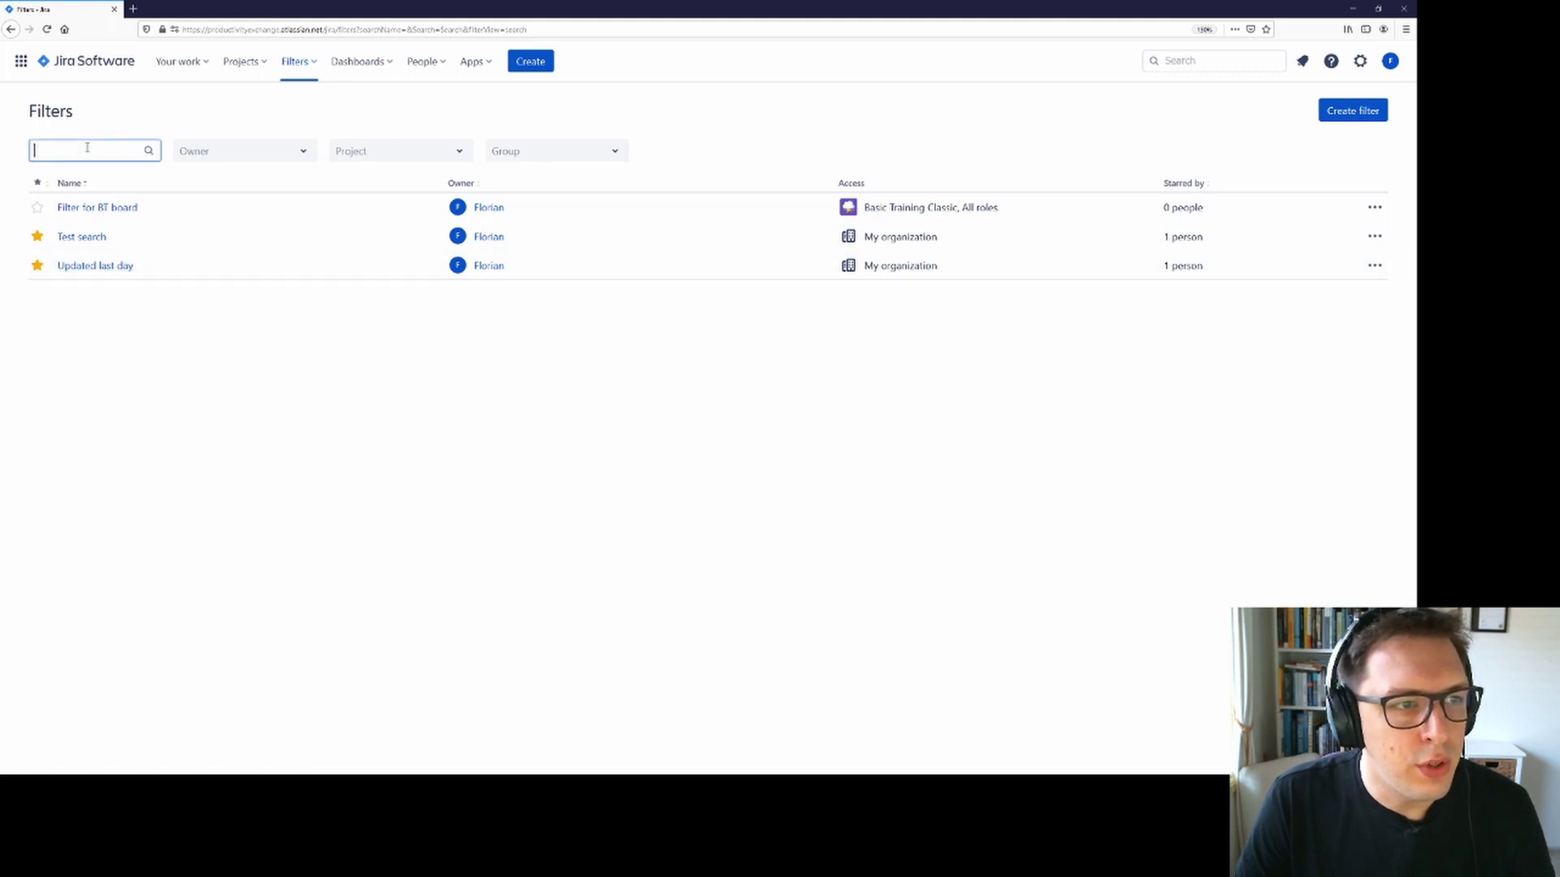
{"action": "left_click", "coordinate": [307, 67]}
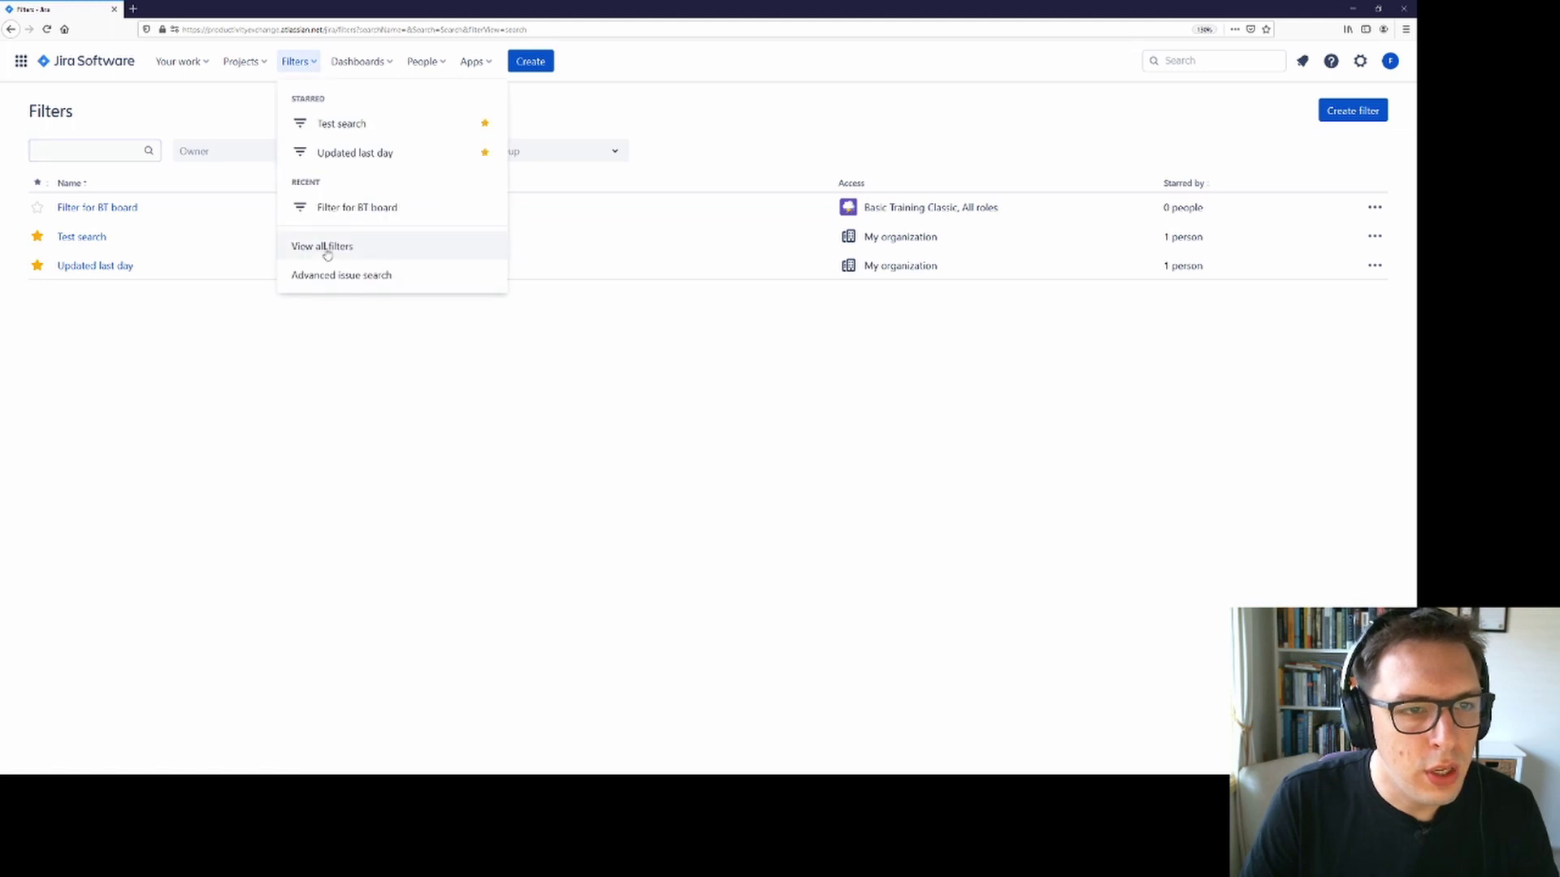
Search saved filters by the name 'Update', then return to the full filter list.
{"action": "left_click", "coordinate": [99, 148]}
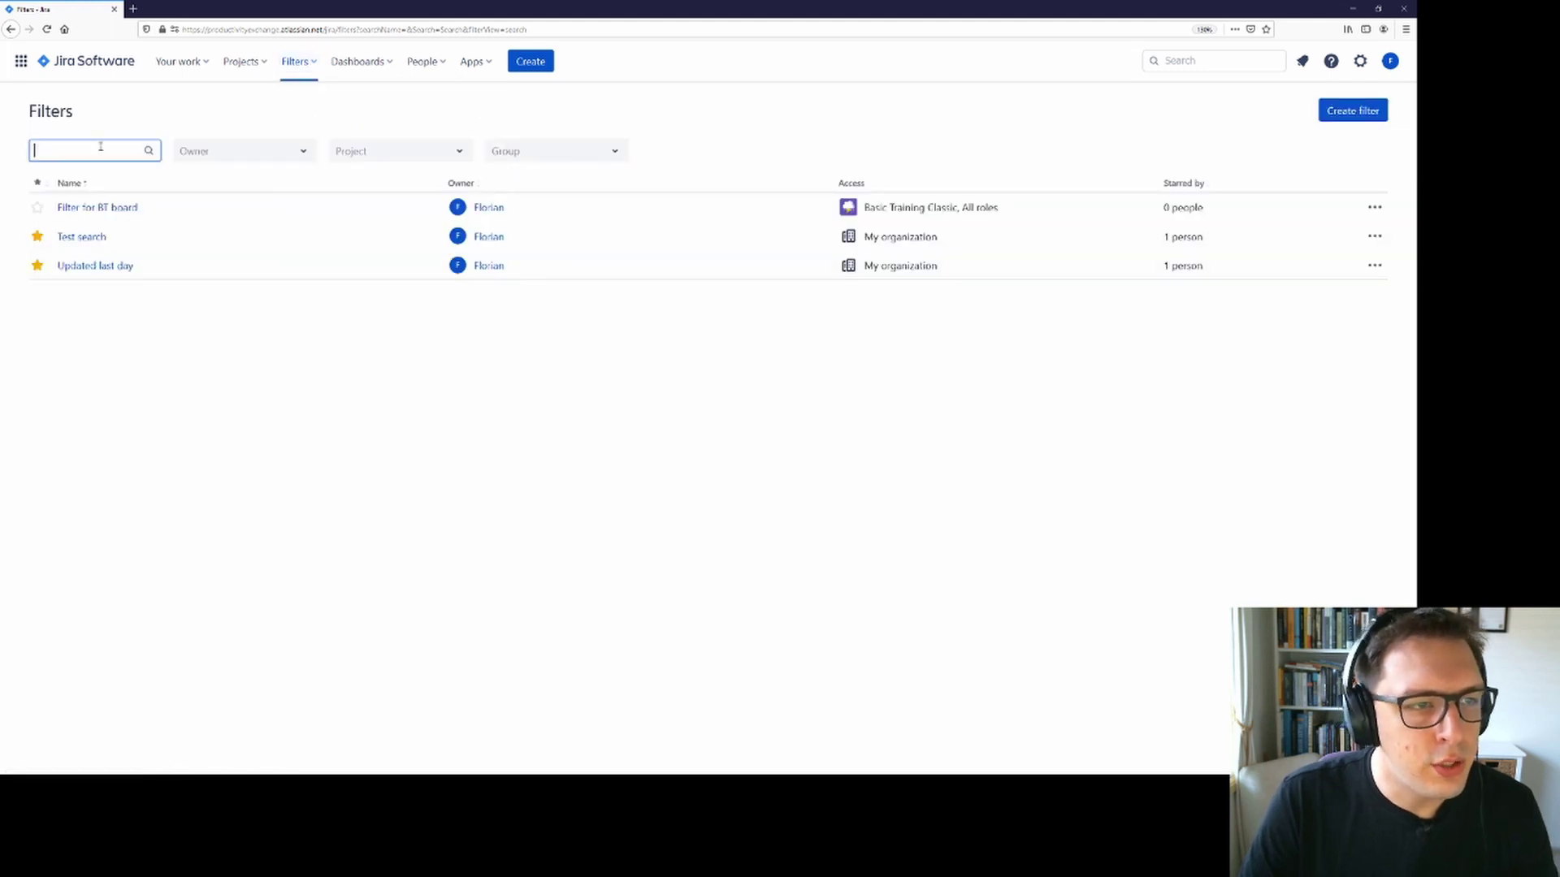
{"action": "type", "text": "Update"}
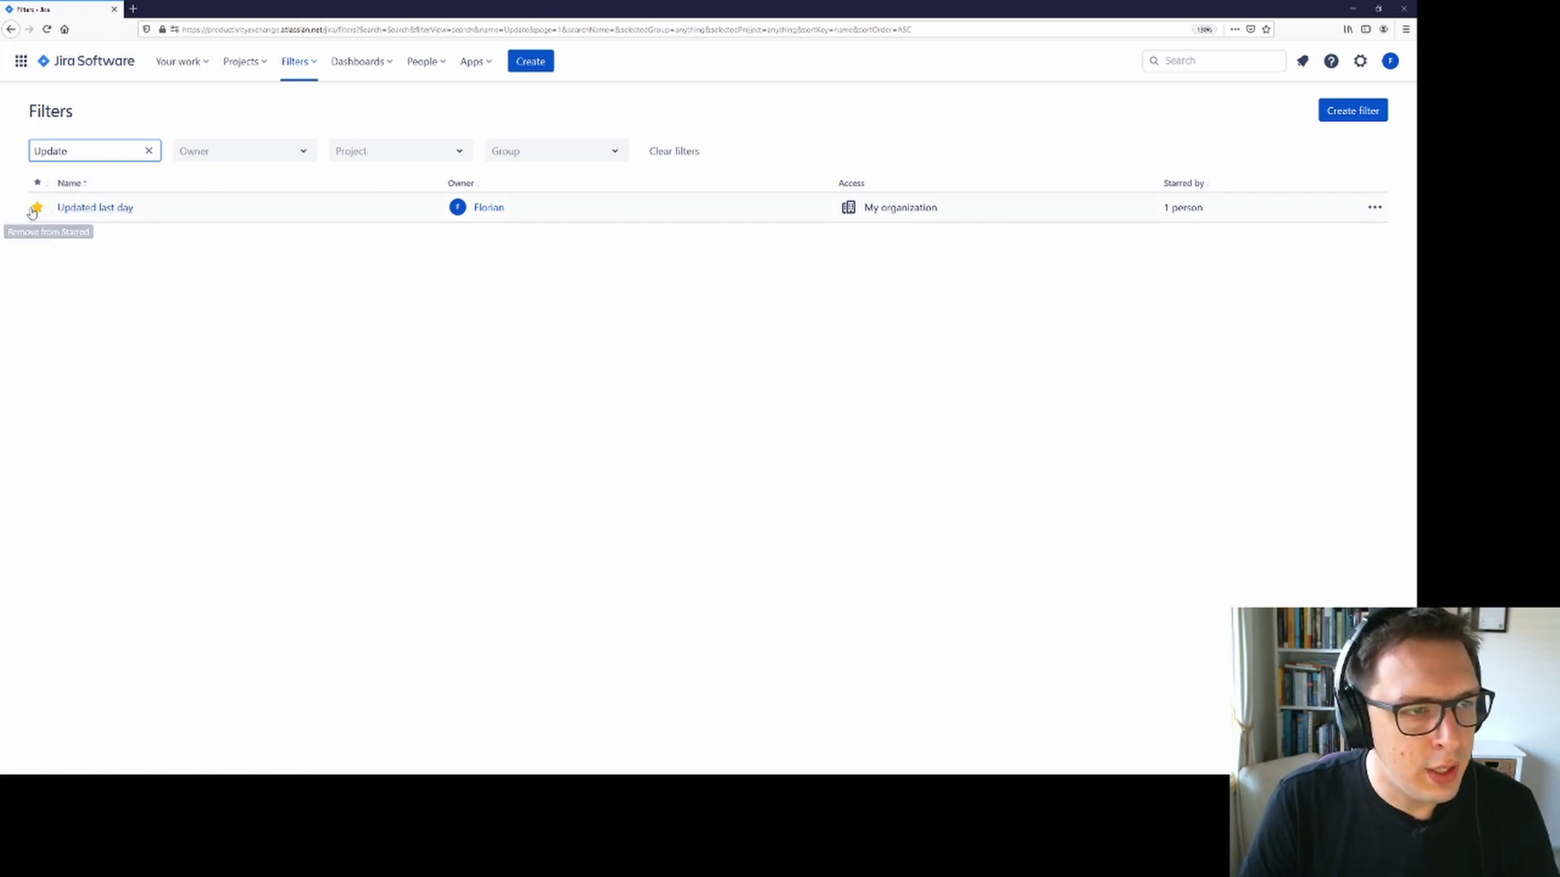
{"action": "left_click", "coordinate": [315, 63]}
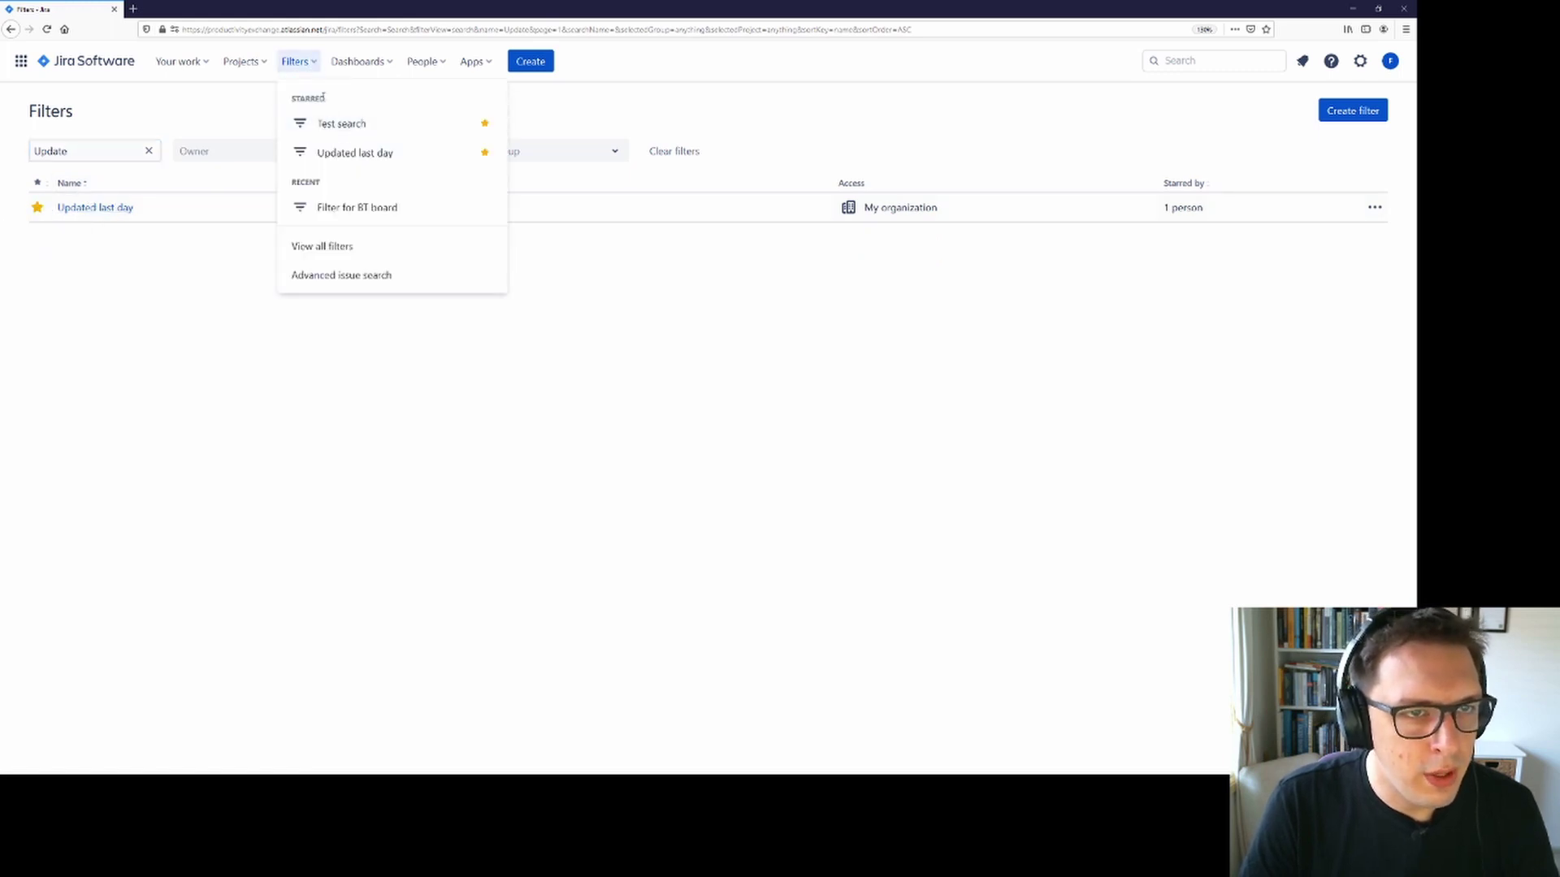
{"action": "left_click", "coordinate": [98, 212]}
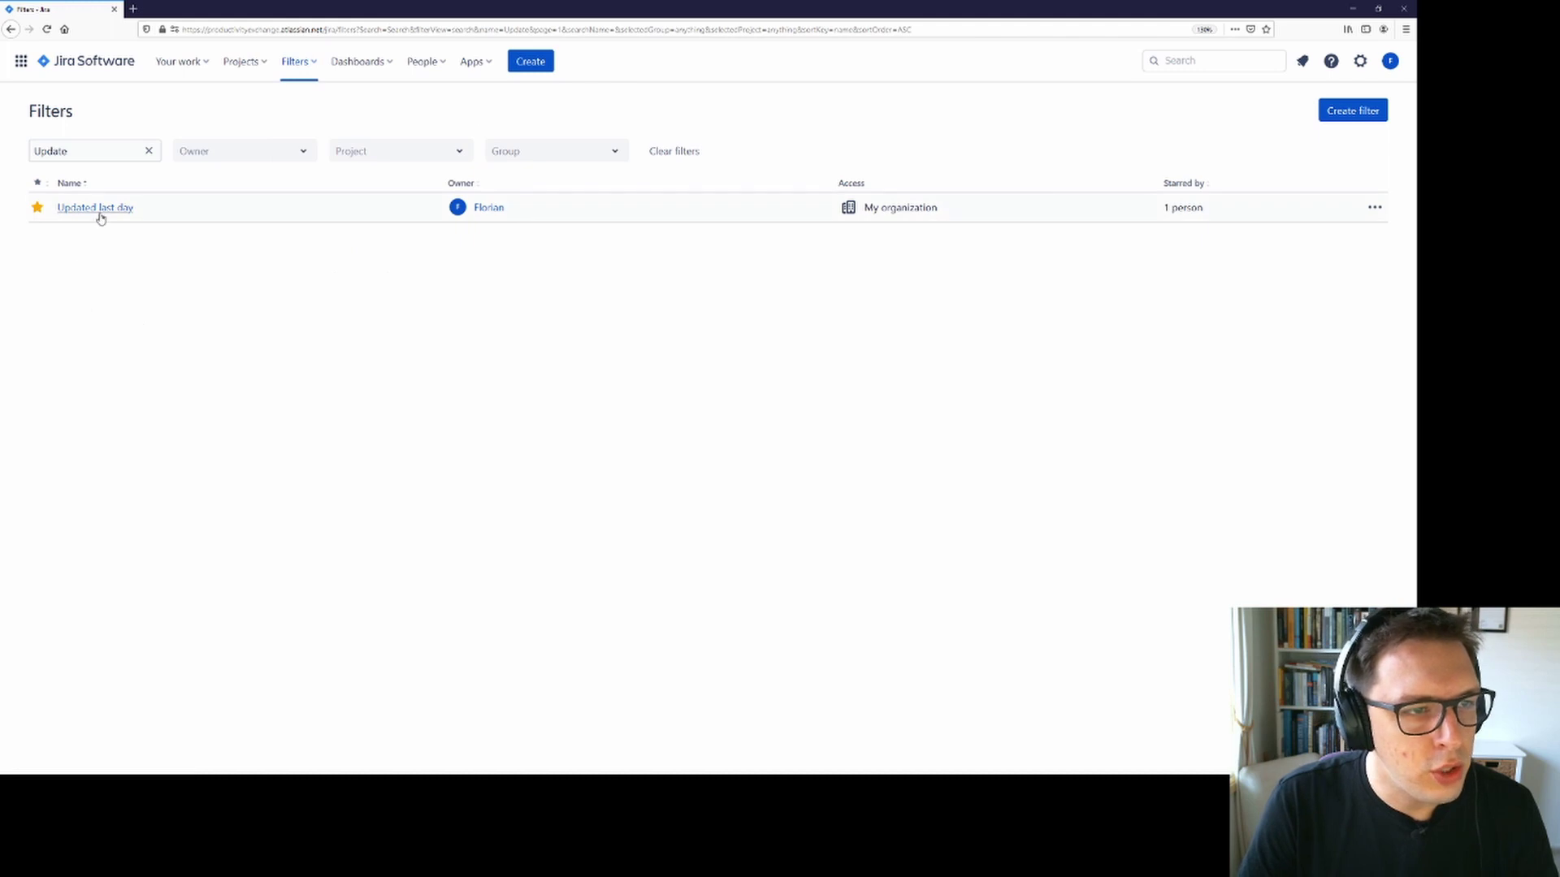
{"action": "left_click", "coordinate": [98, 213]}
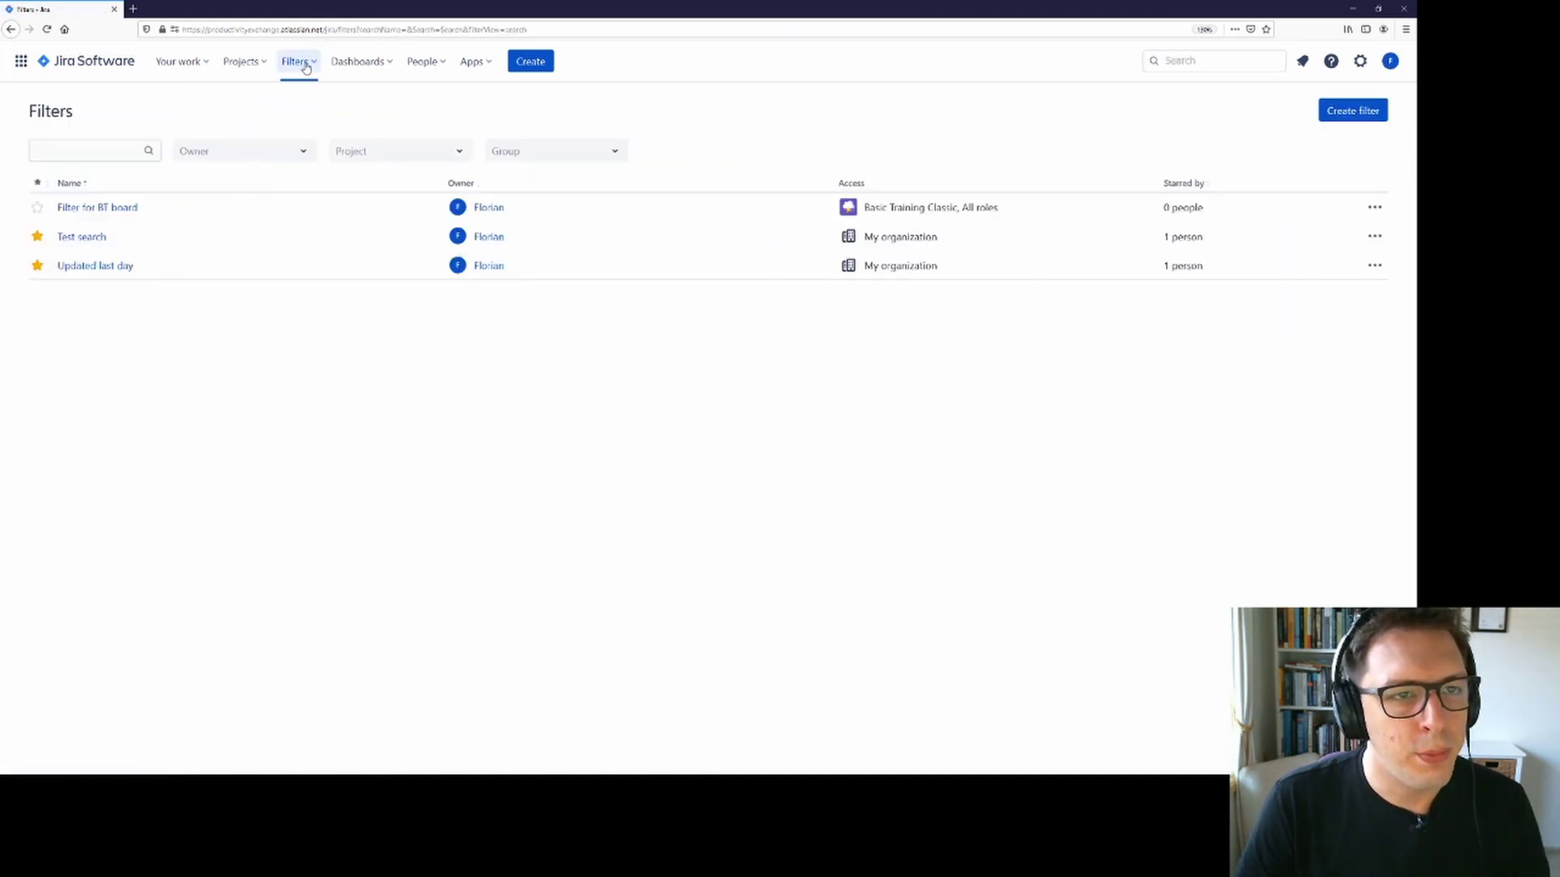
Unstar the Test search filter and reload the page.
{"action": "left_click", "coordinate": [305, 68]}
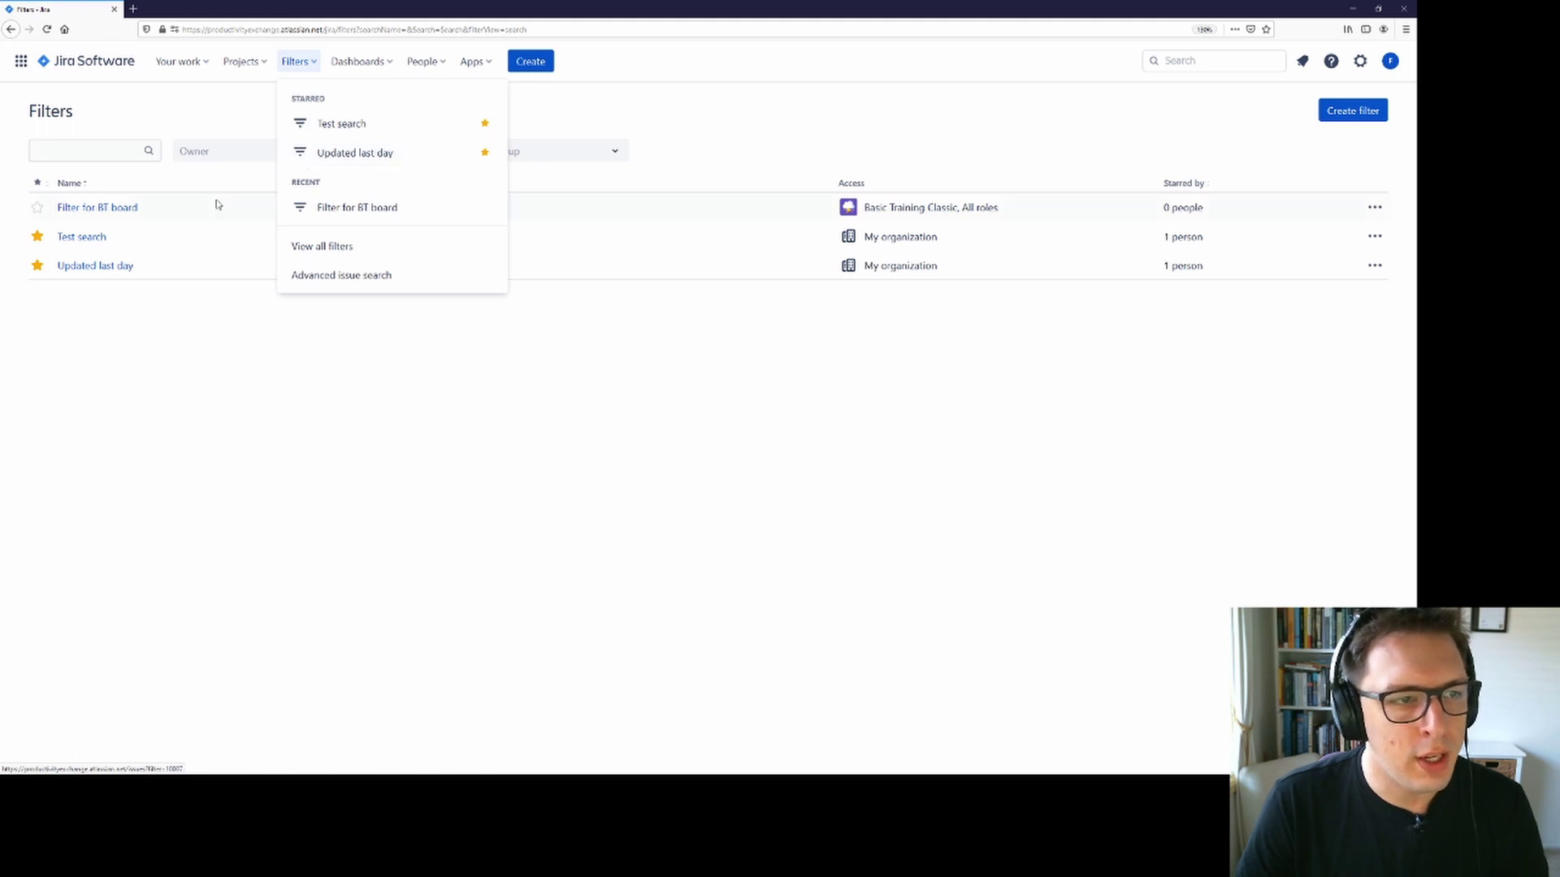
{"action": "left_click", "coordinate": [38, 237]}
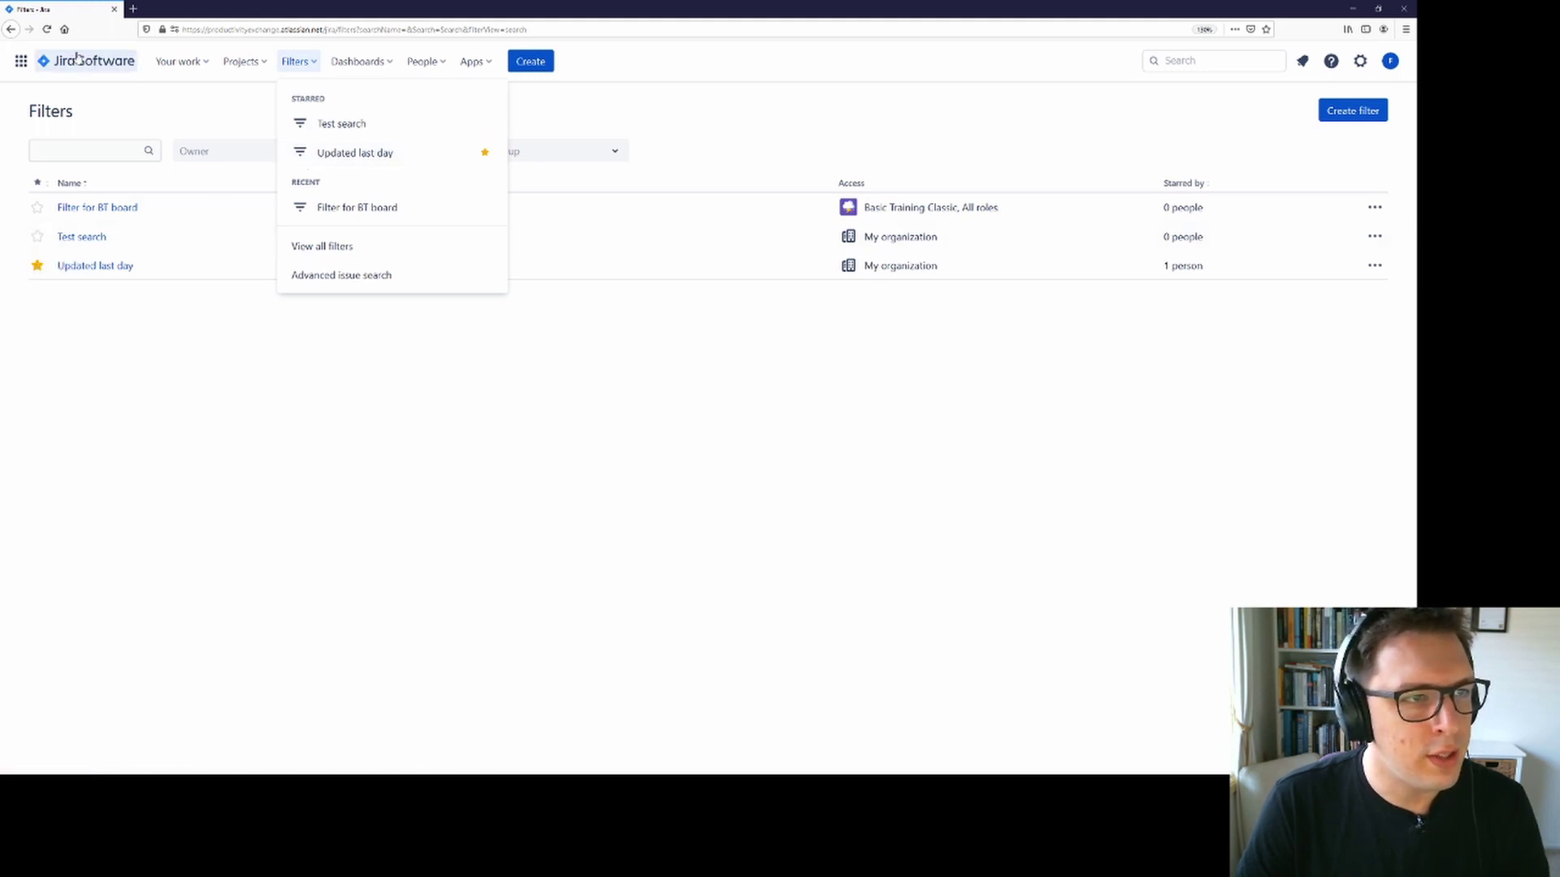
{"action": "left_click", "coordinate": [46, 29]}
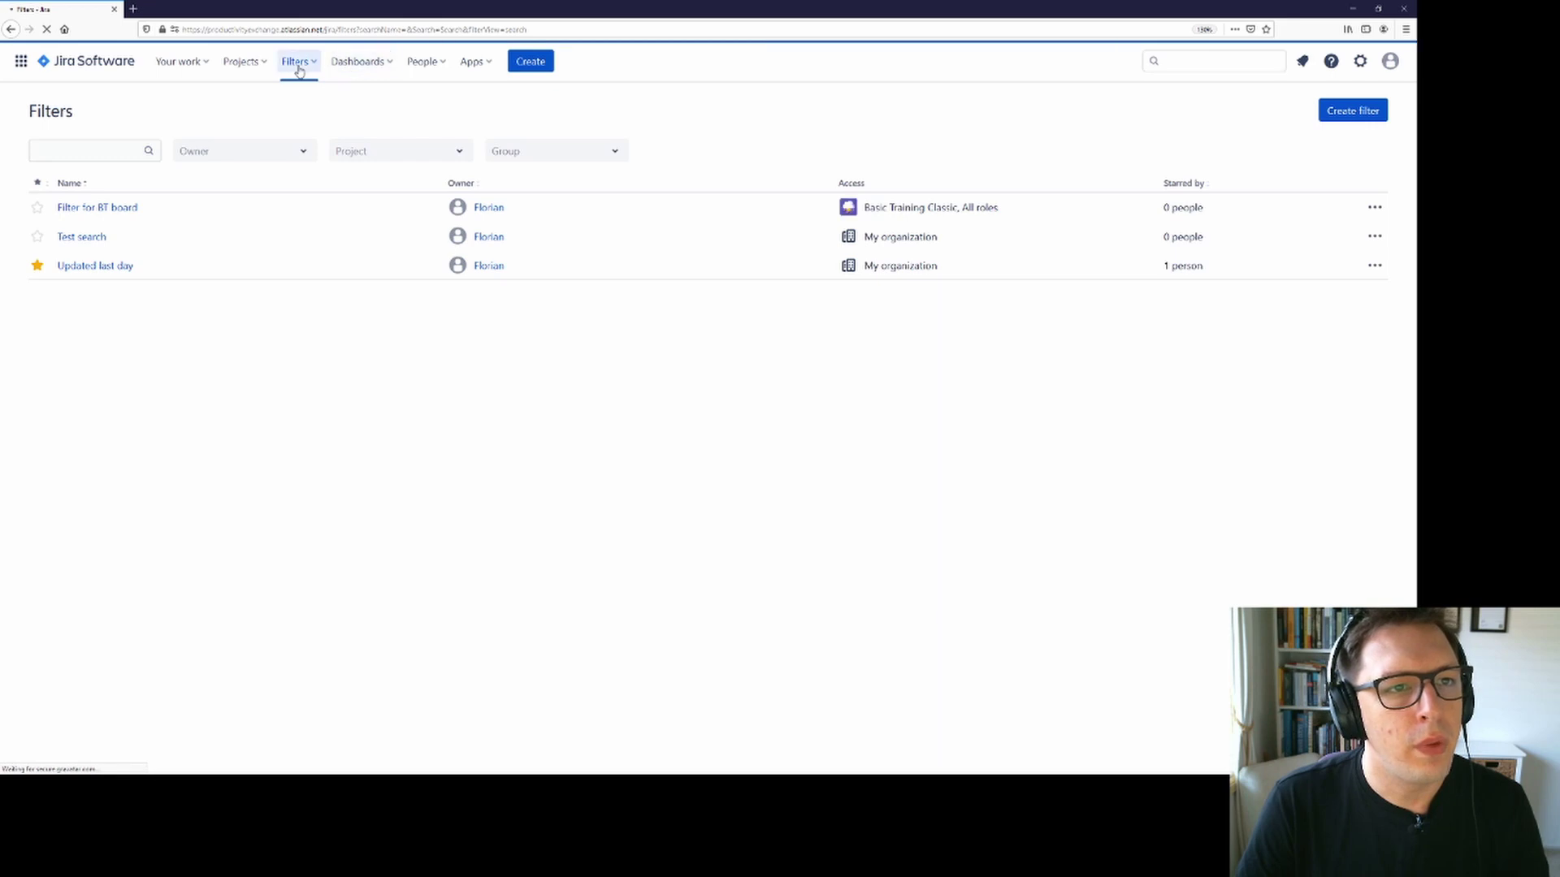
Star Test search again and reload to confirm it is back among starred filters.
{"action": "left_click", "coordinate": [298, 62]}
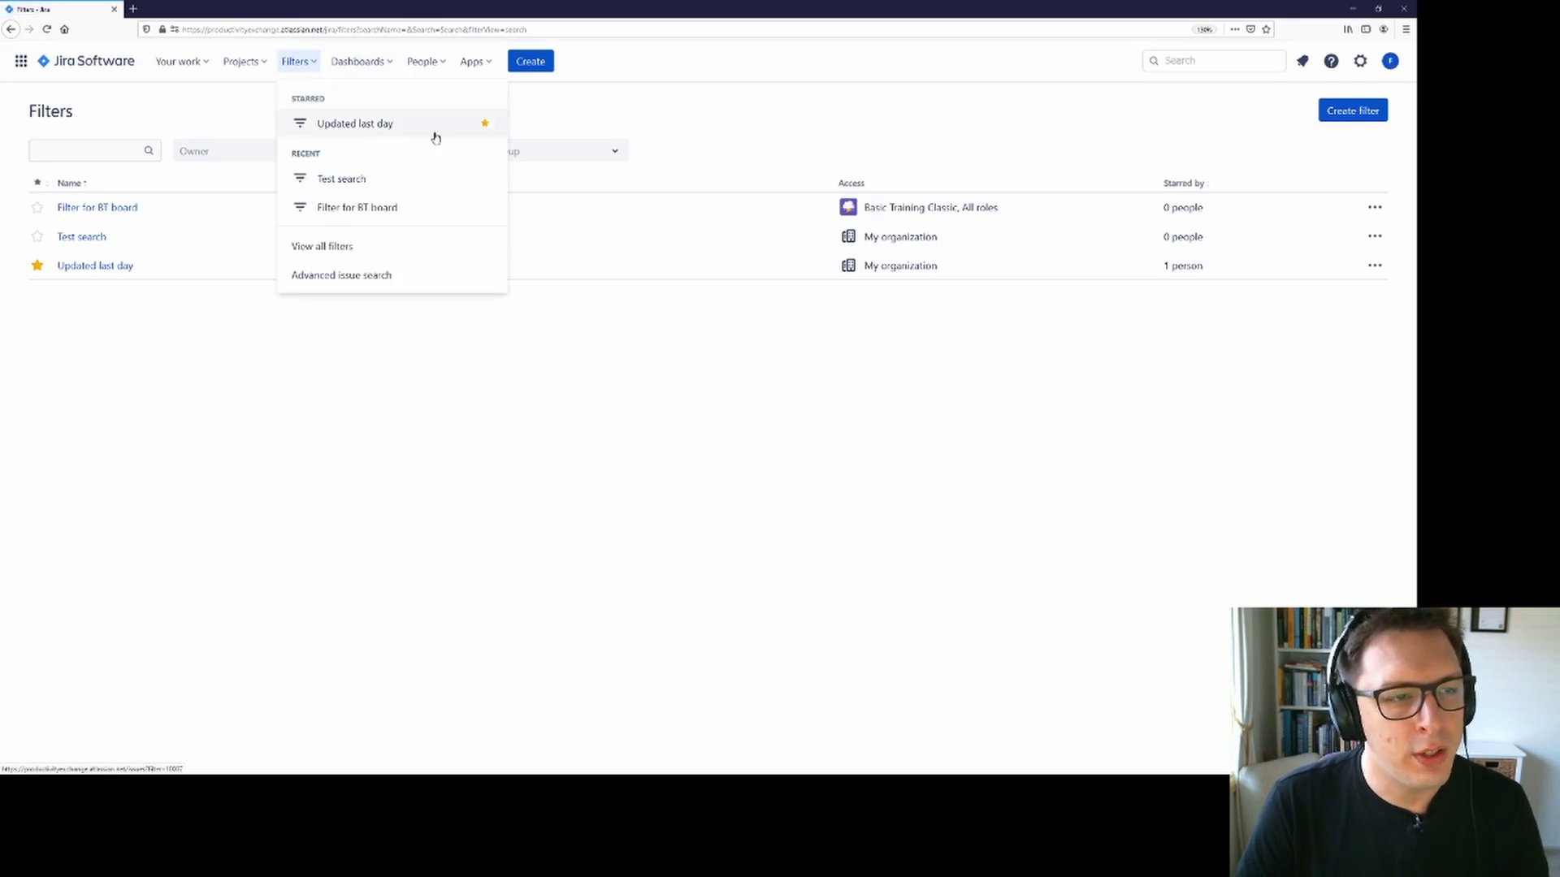
{"action": "left_click", "coordinate": [38, 237]}
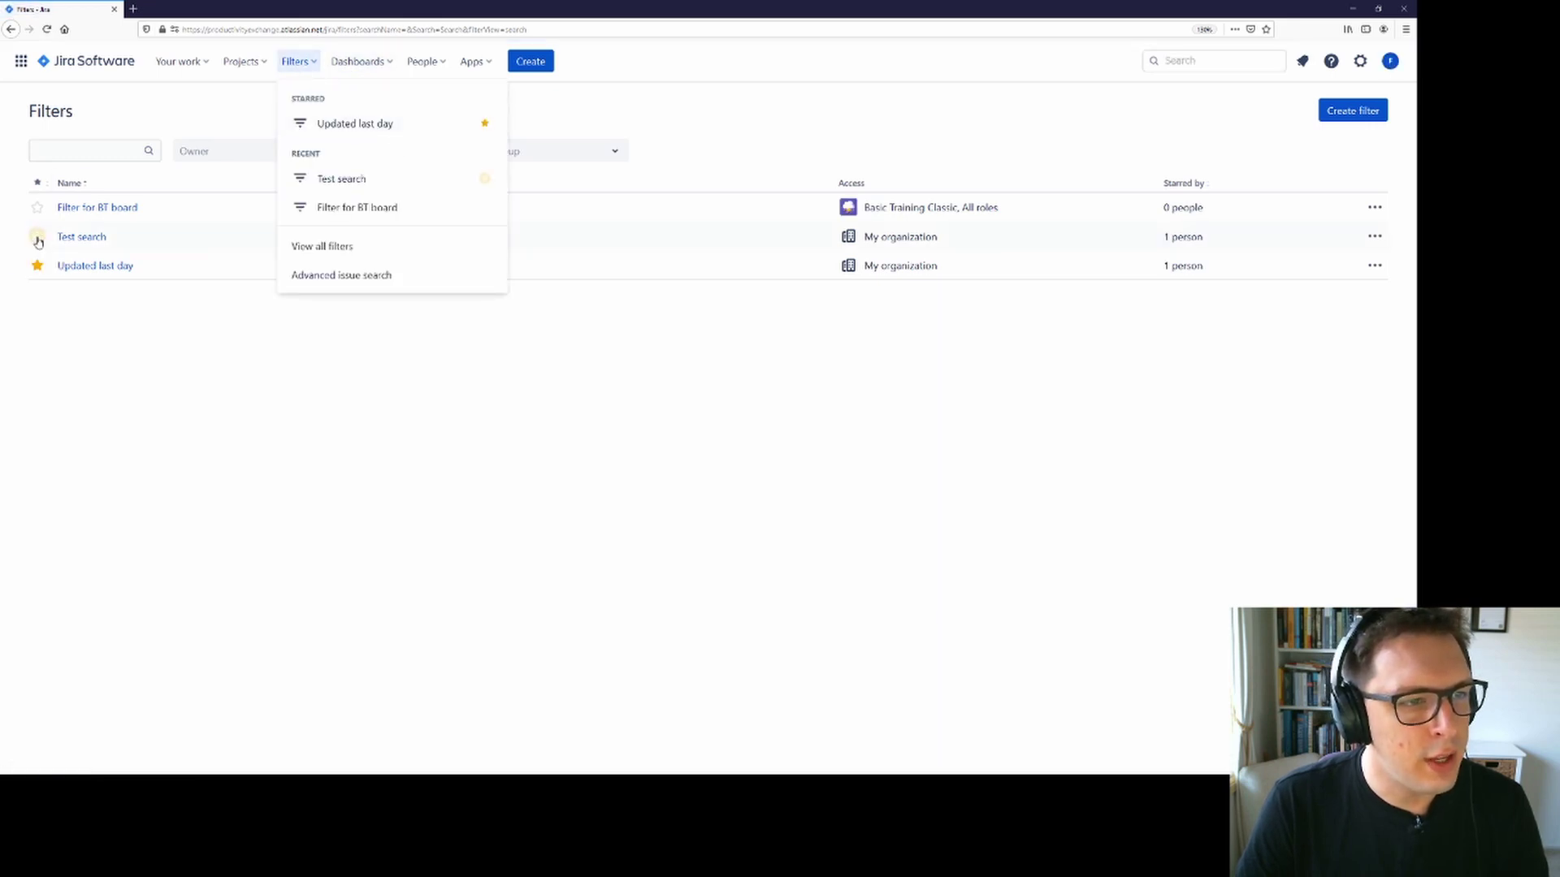
{"action": "left_click", "coordinate": [46, 32]}
{"action": "left_click", "coordinate": [297, 62]}
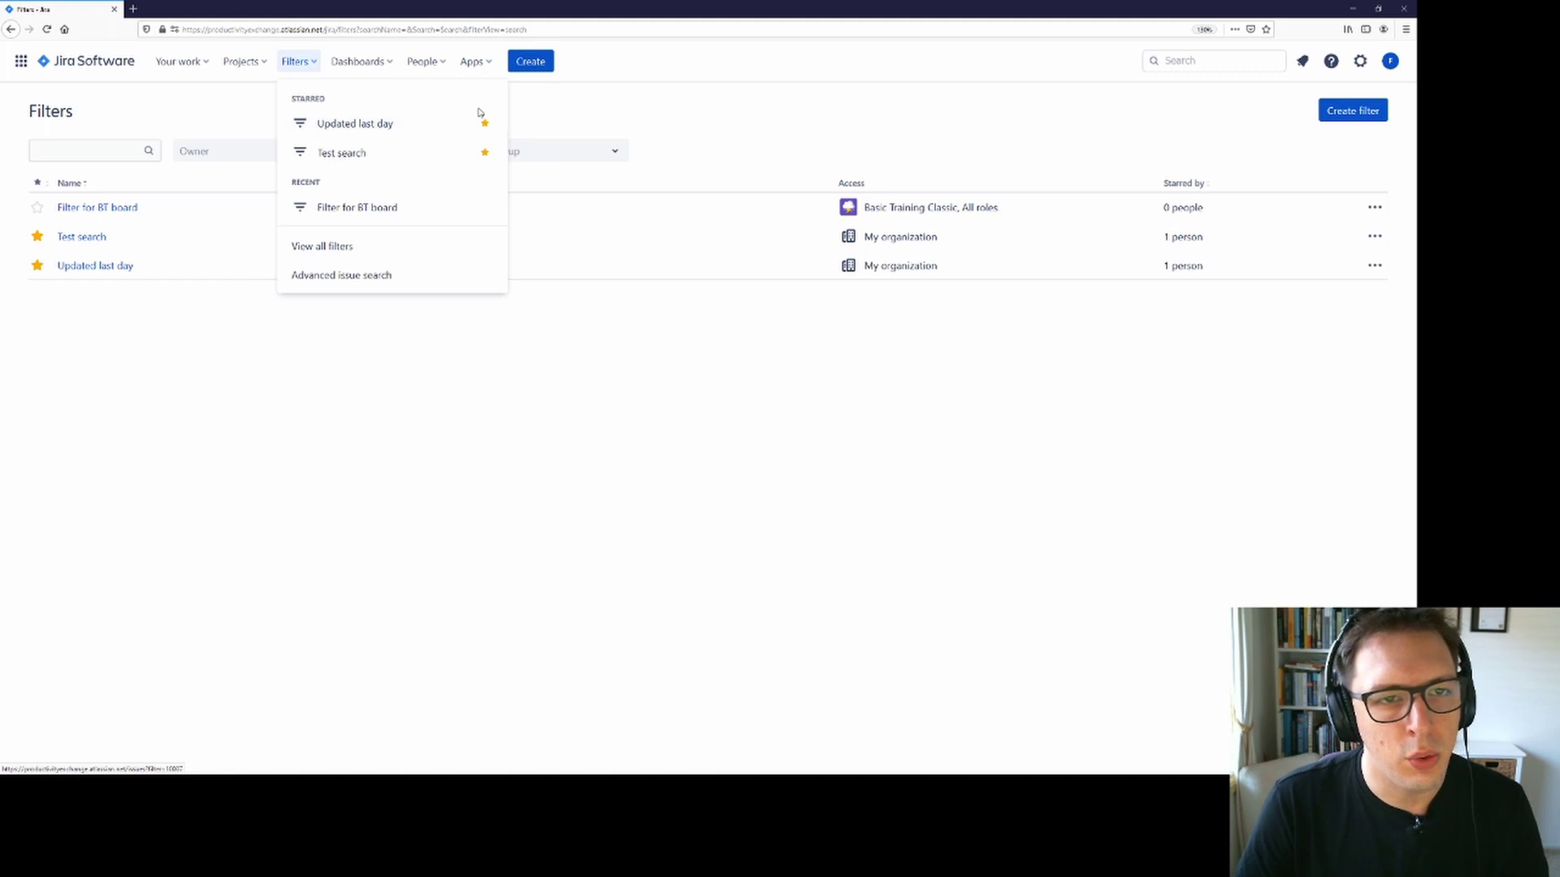
{"action": "left_click", "coordinate": [309, 64]}
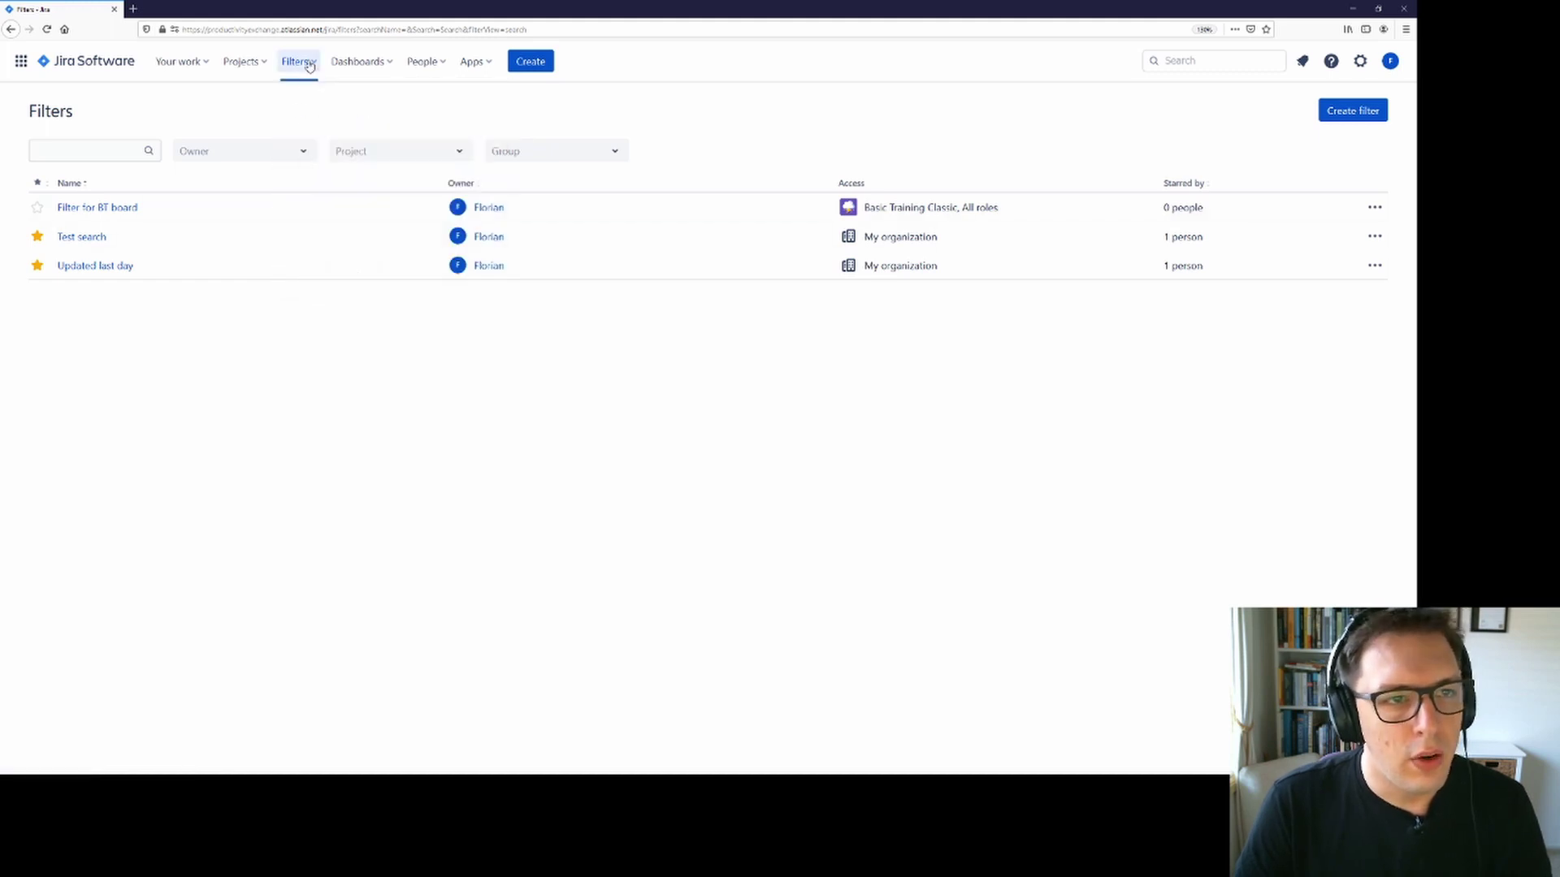
{"action": "left_click", "coordinate": [312, 64]}
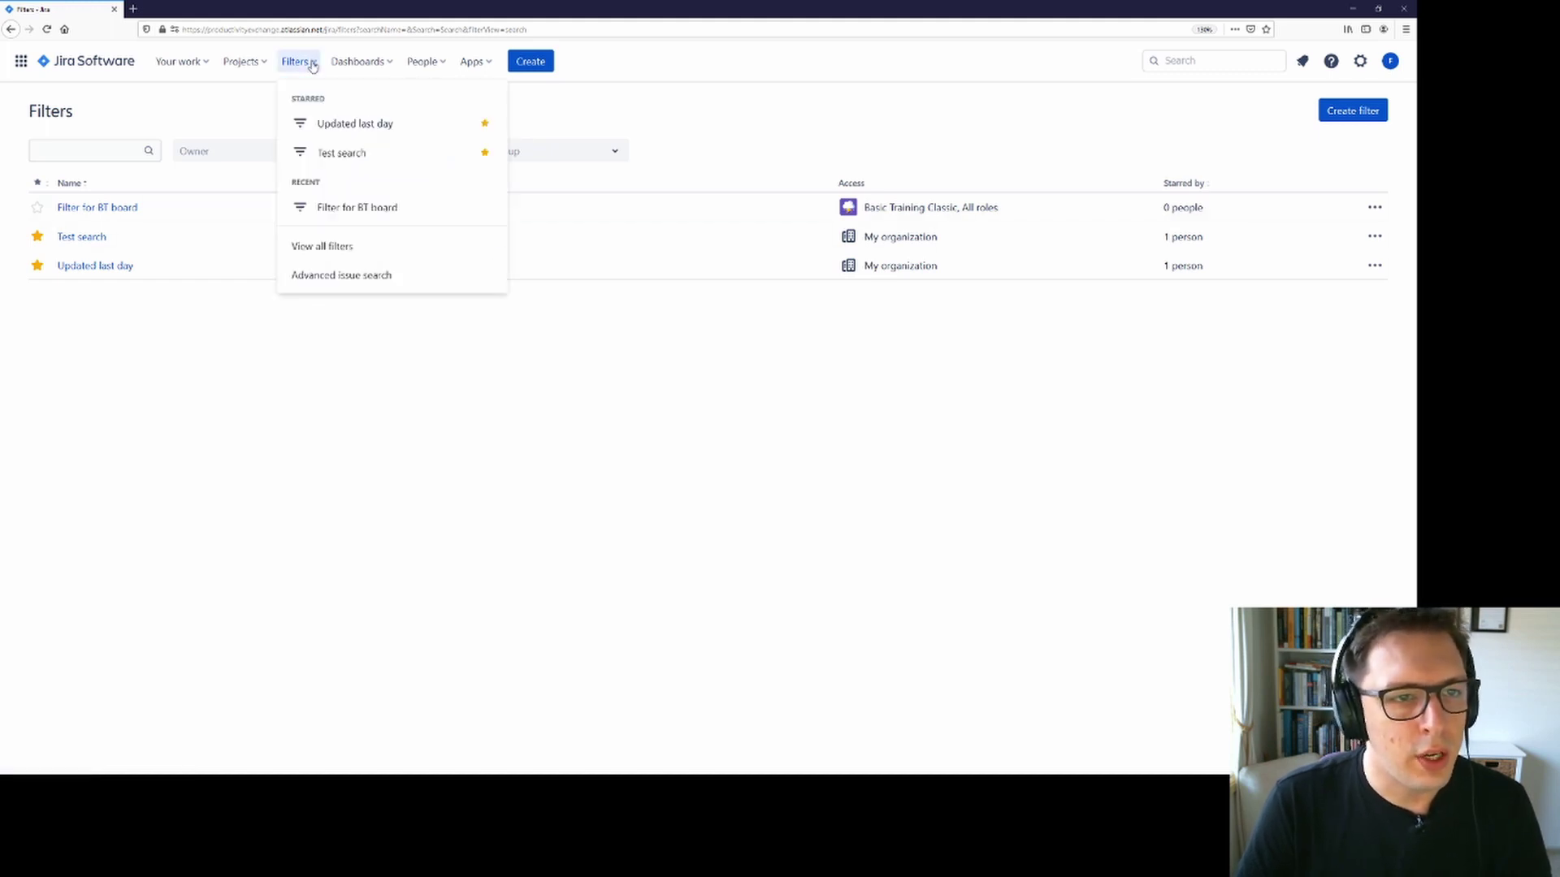
Search all issues with Assignee set to Current User.
{"action": "left_click", "coordinate": [335, 277]}
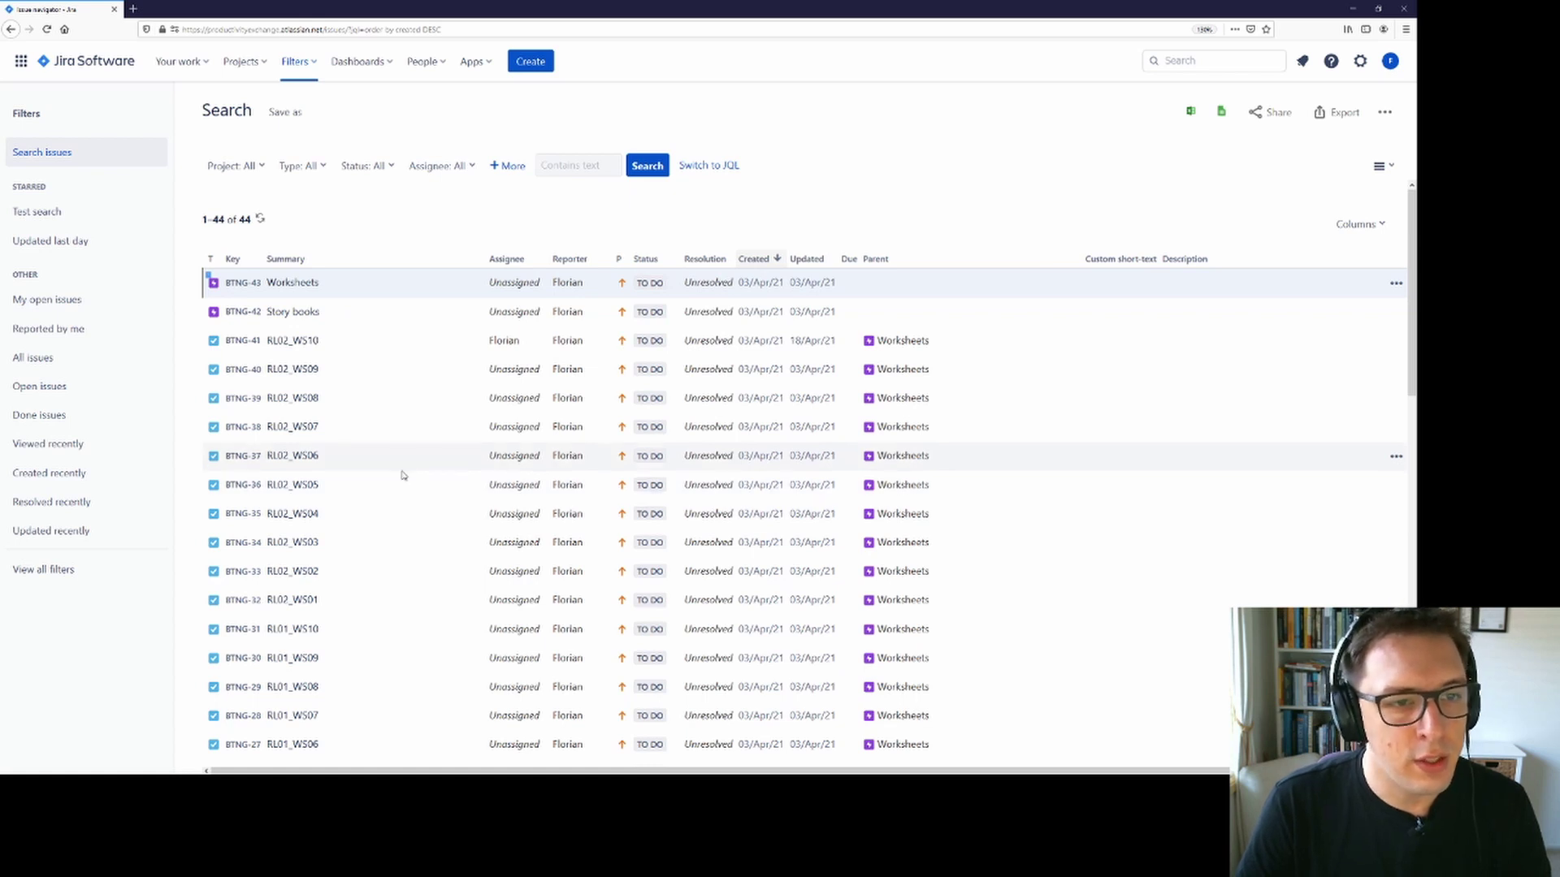
{"action": "left_click", "coordinate": [260, 168]}
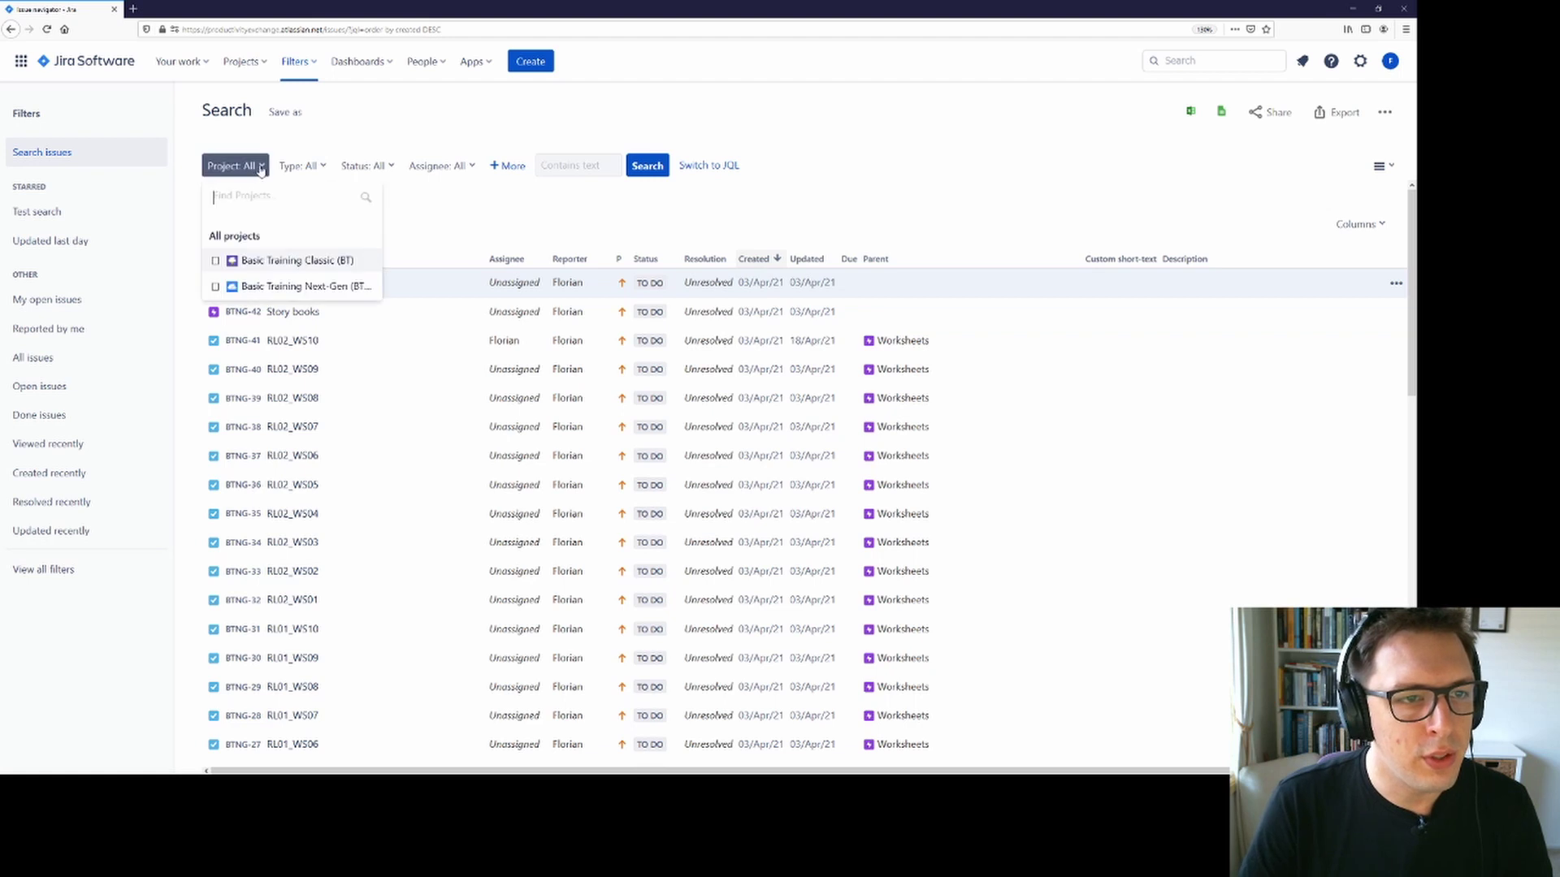
{"action": "left_click", "coordinate": [512, 203]}
{"action": "left_click", "coordinate": [456, 166]}
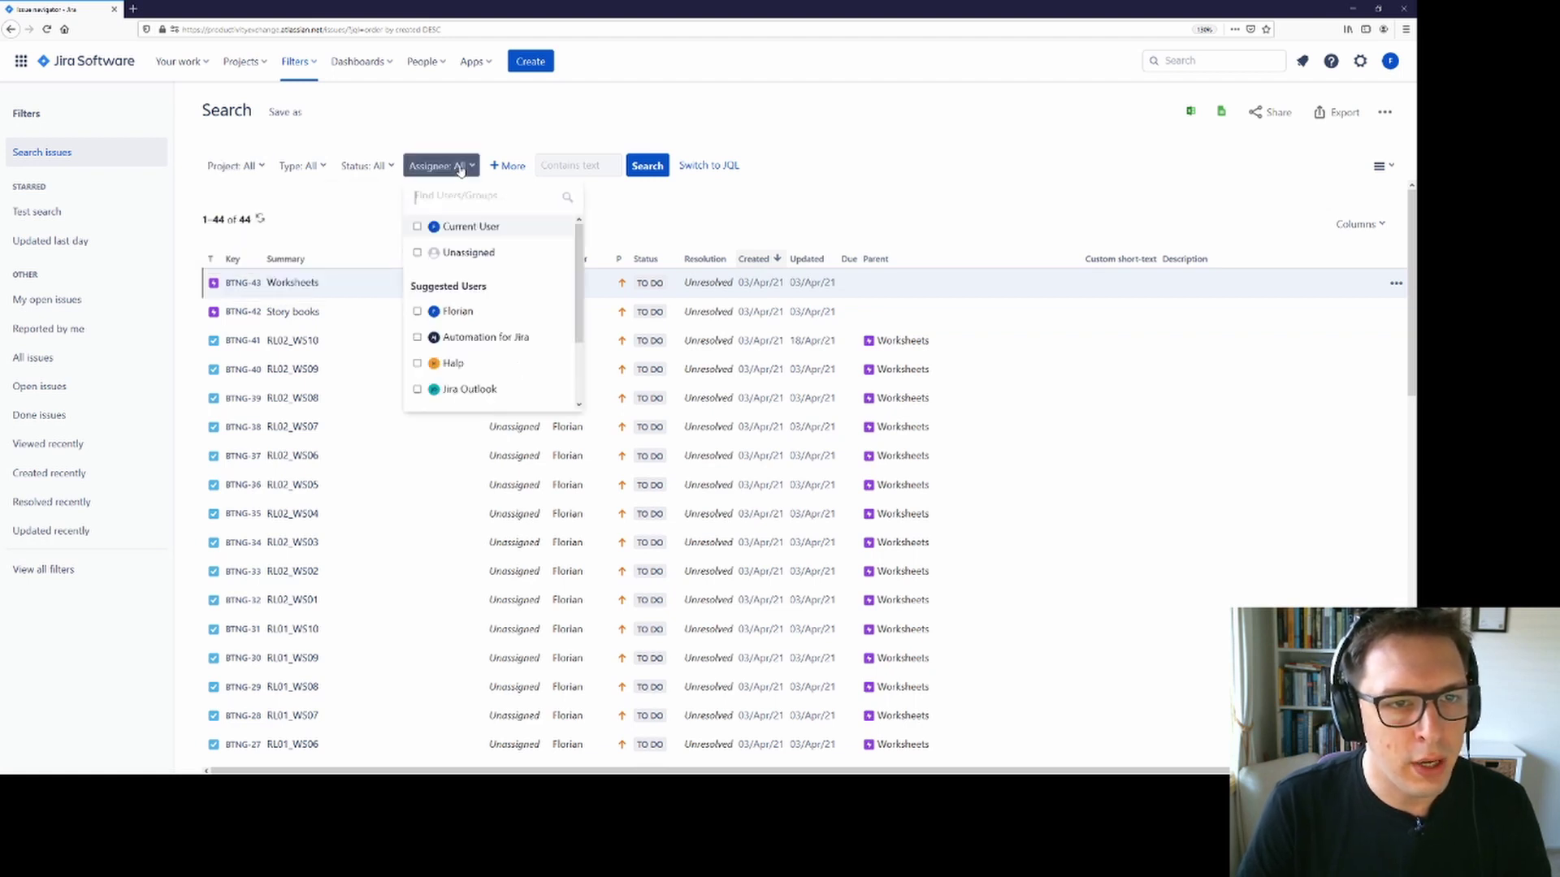
{"action": "left_click", "coordinate": [463, 230]}
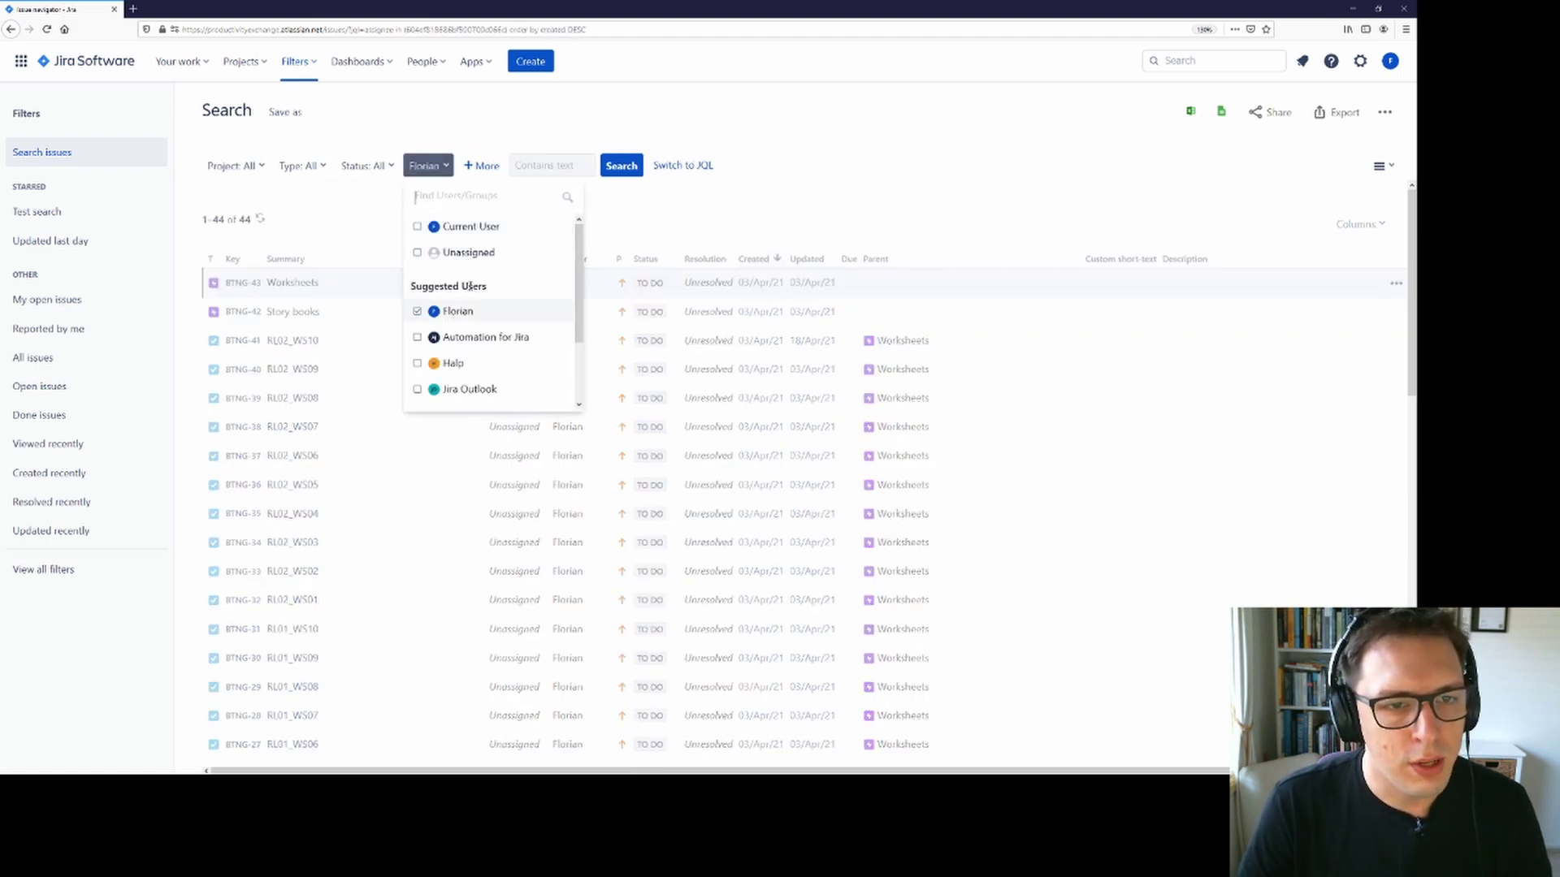
{"action": "left_click", "coordinate": [342, 211]}
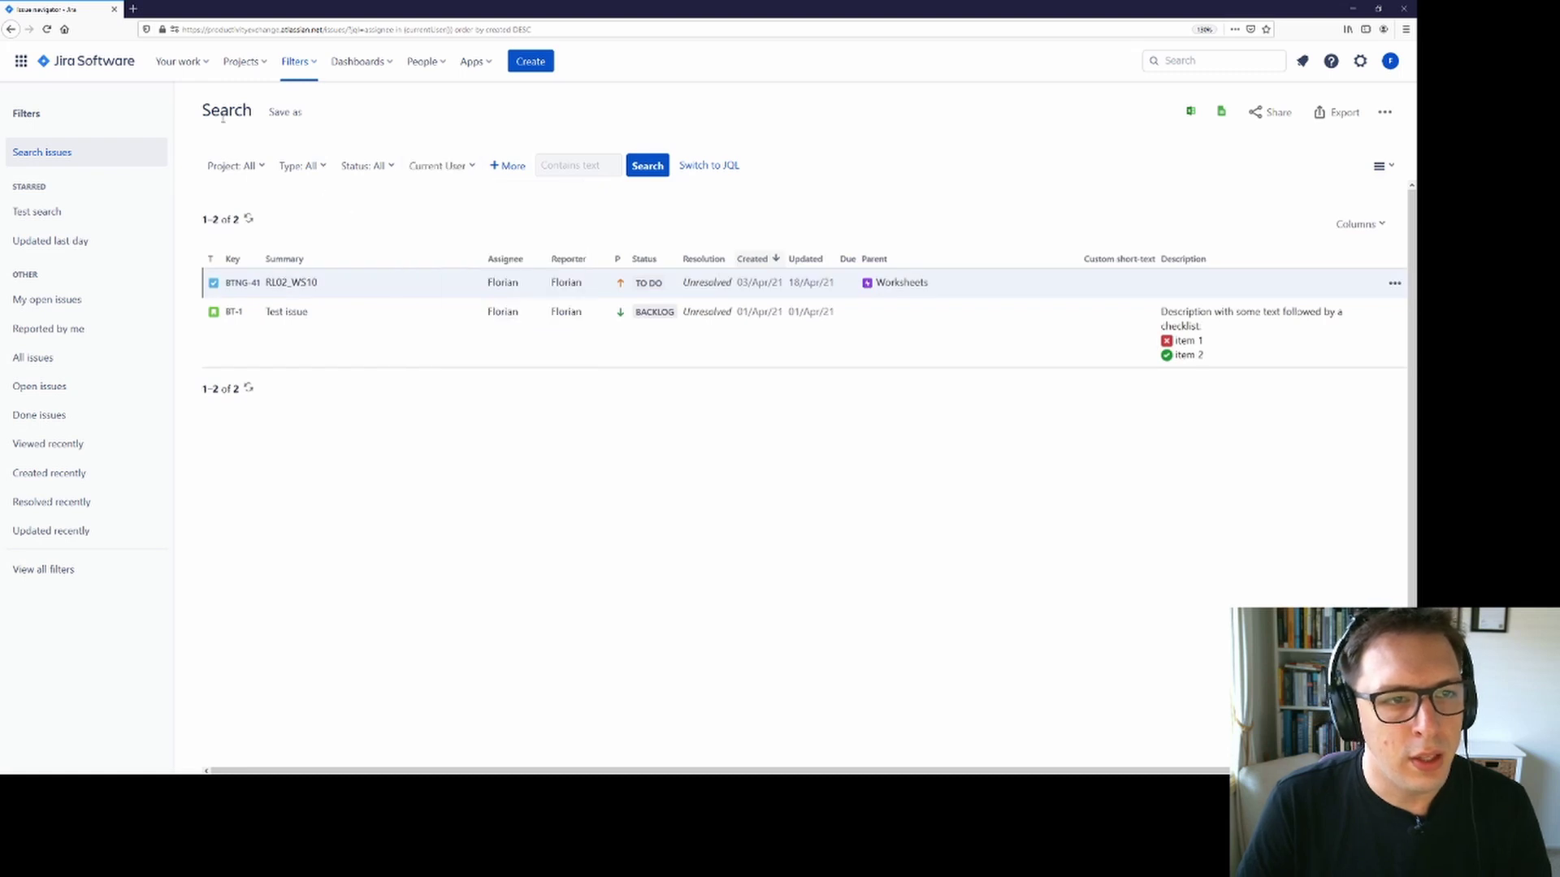
Save this search as a new filter named 'Quick search'.
{"action": "left_click", "coordinate": [284, 112]}
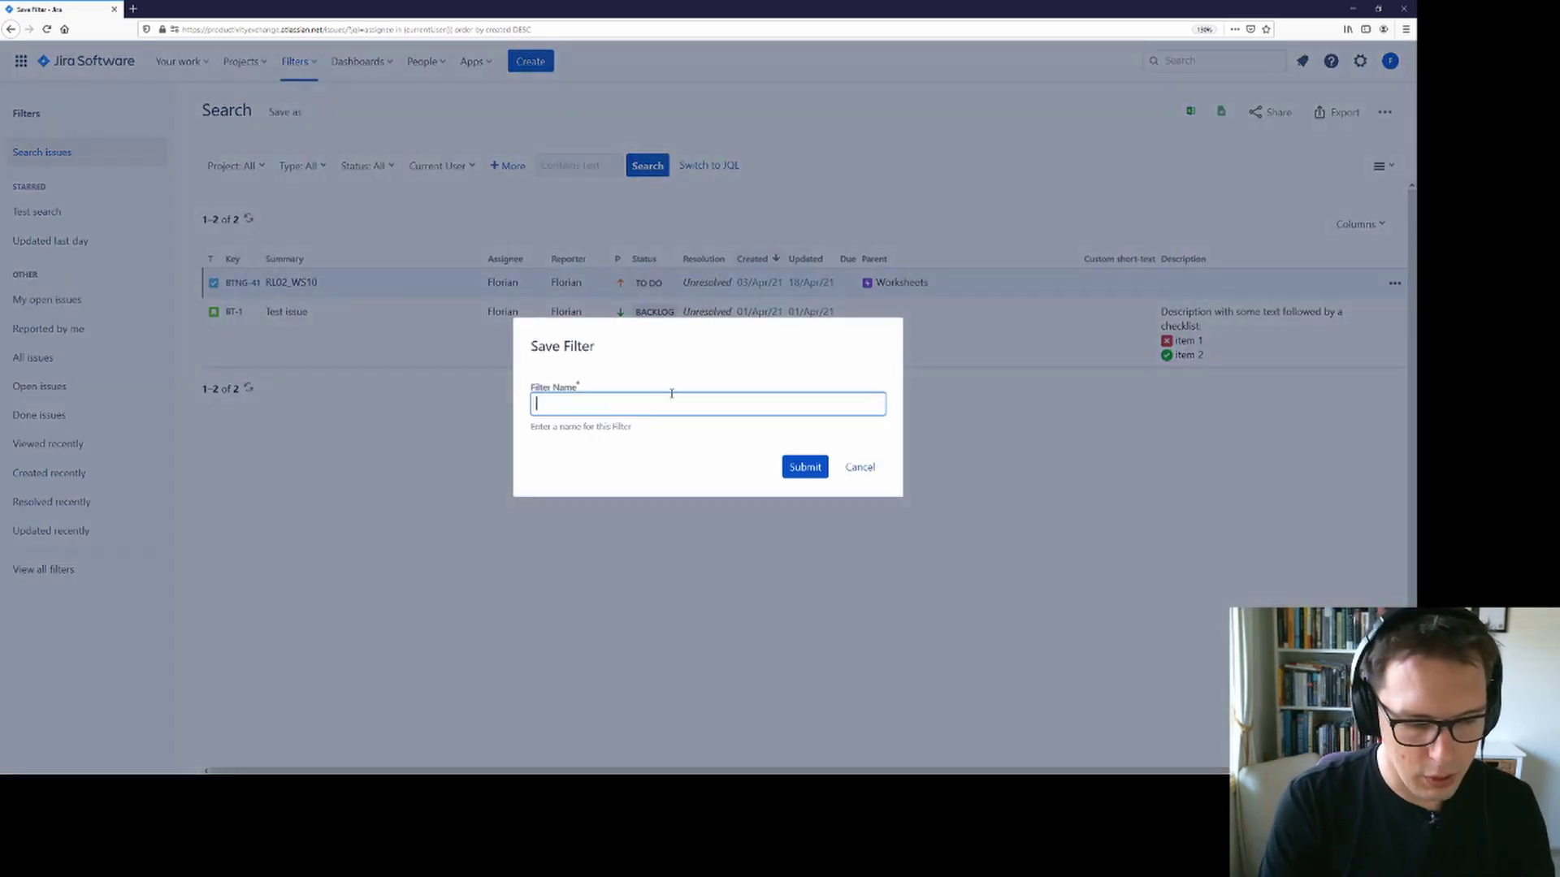
{"action": "type", "text": "Quick search"}
{"action": "key", "text": "Return"}
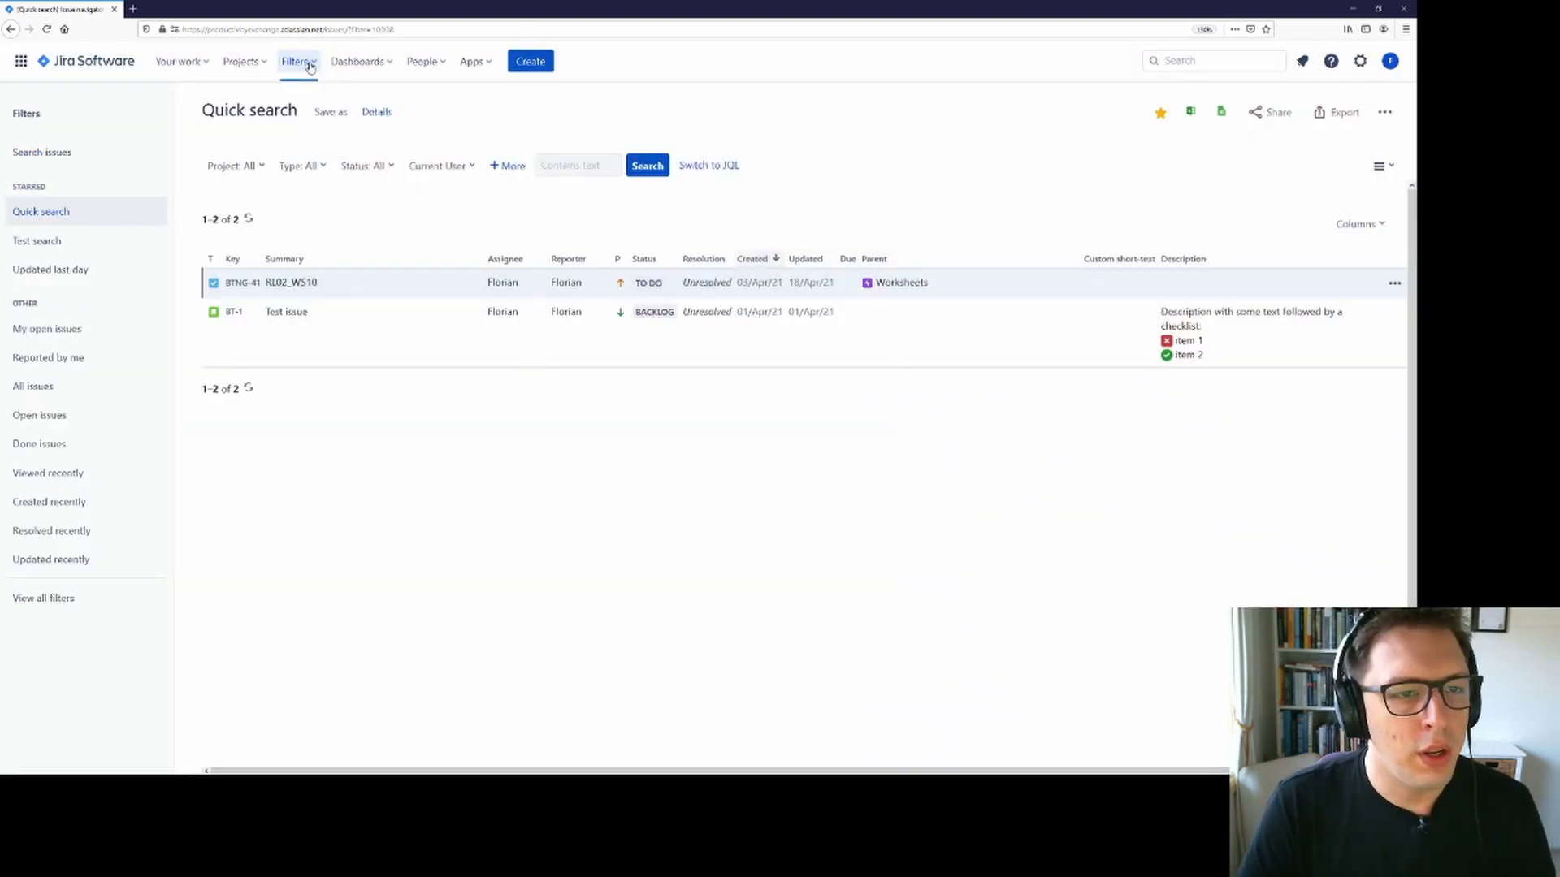
Reopen the starred Quick search filter from the filters list.
{"action": "left_click", "coordinate": [309, 65]}
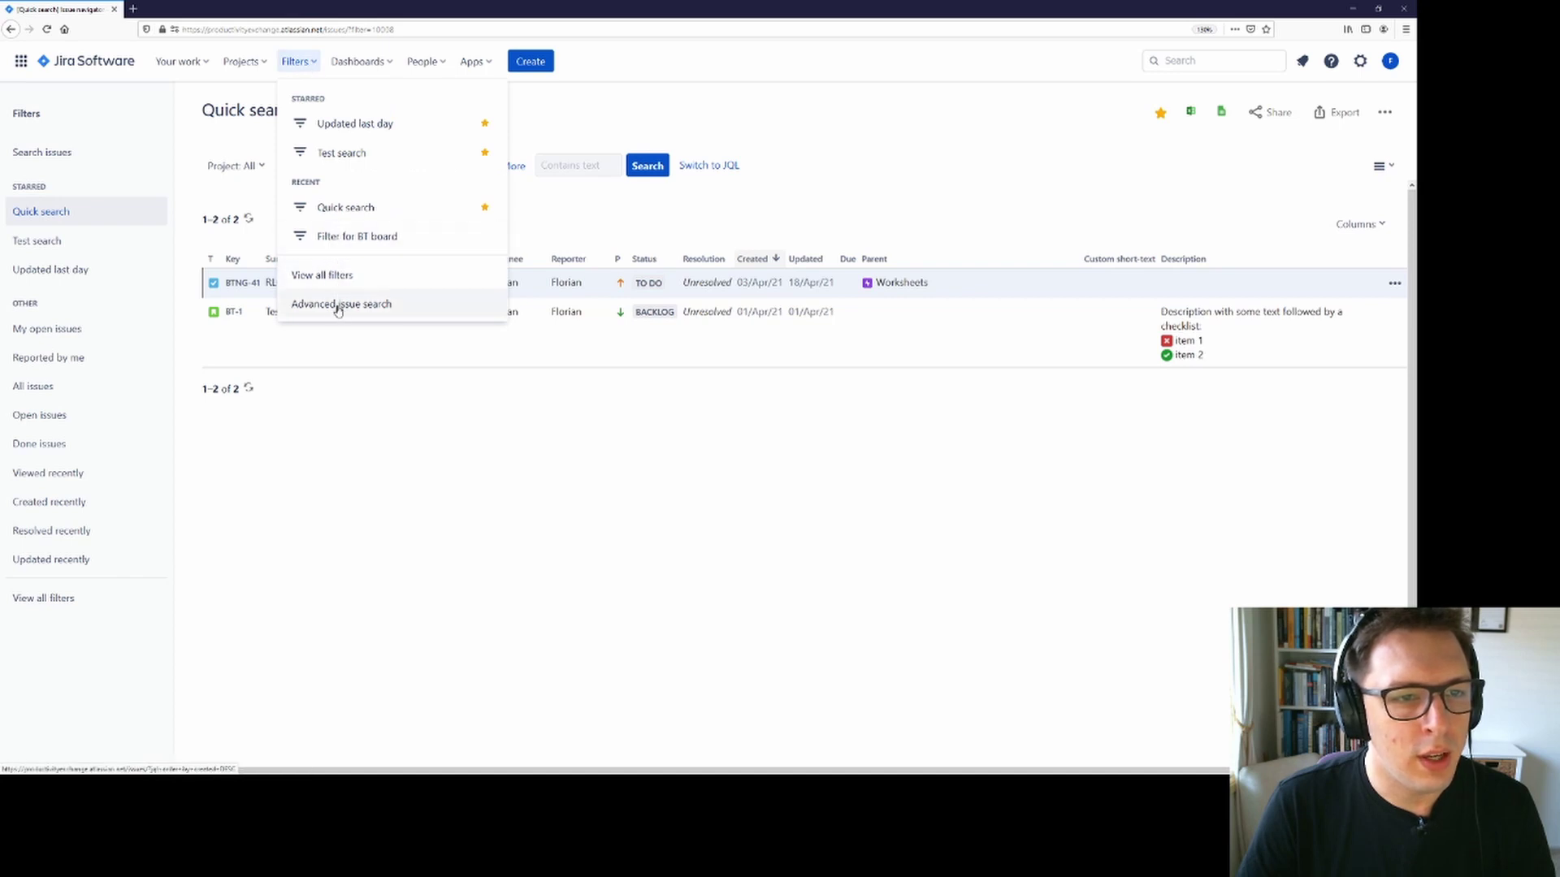
{"action": "left_click", "coordinate": [359, 209]}
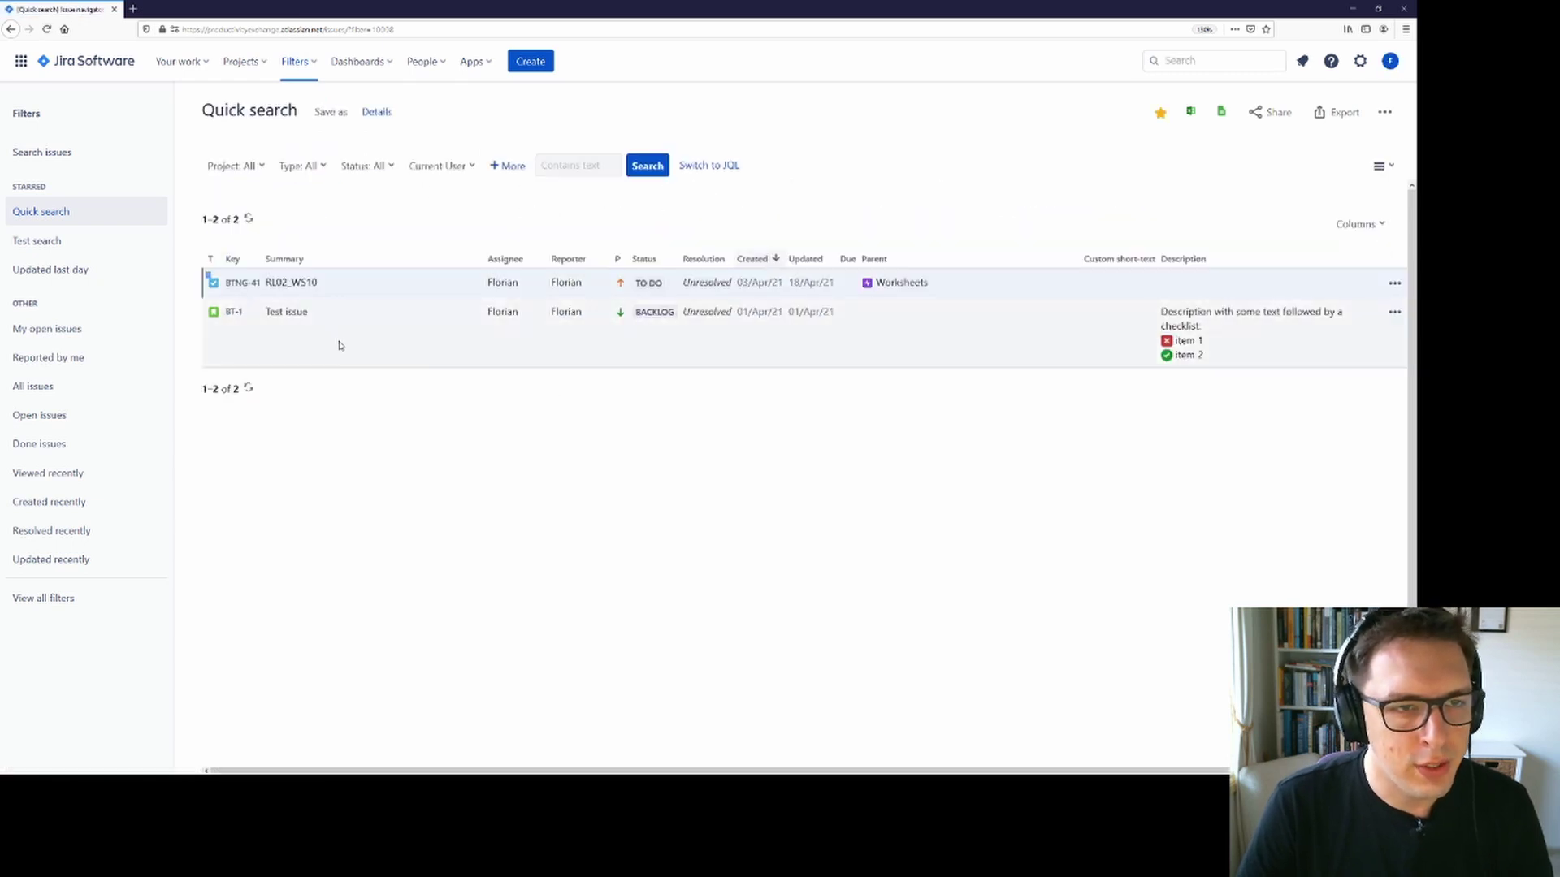
{"action": "left_click", "coordinate": [305, 74]}
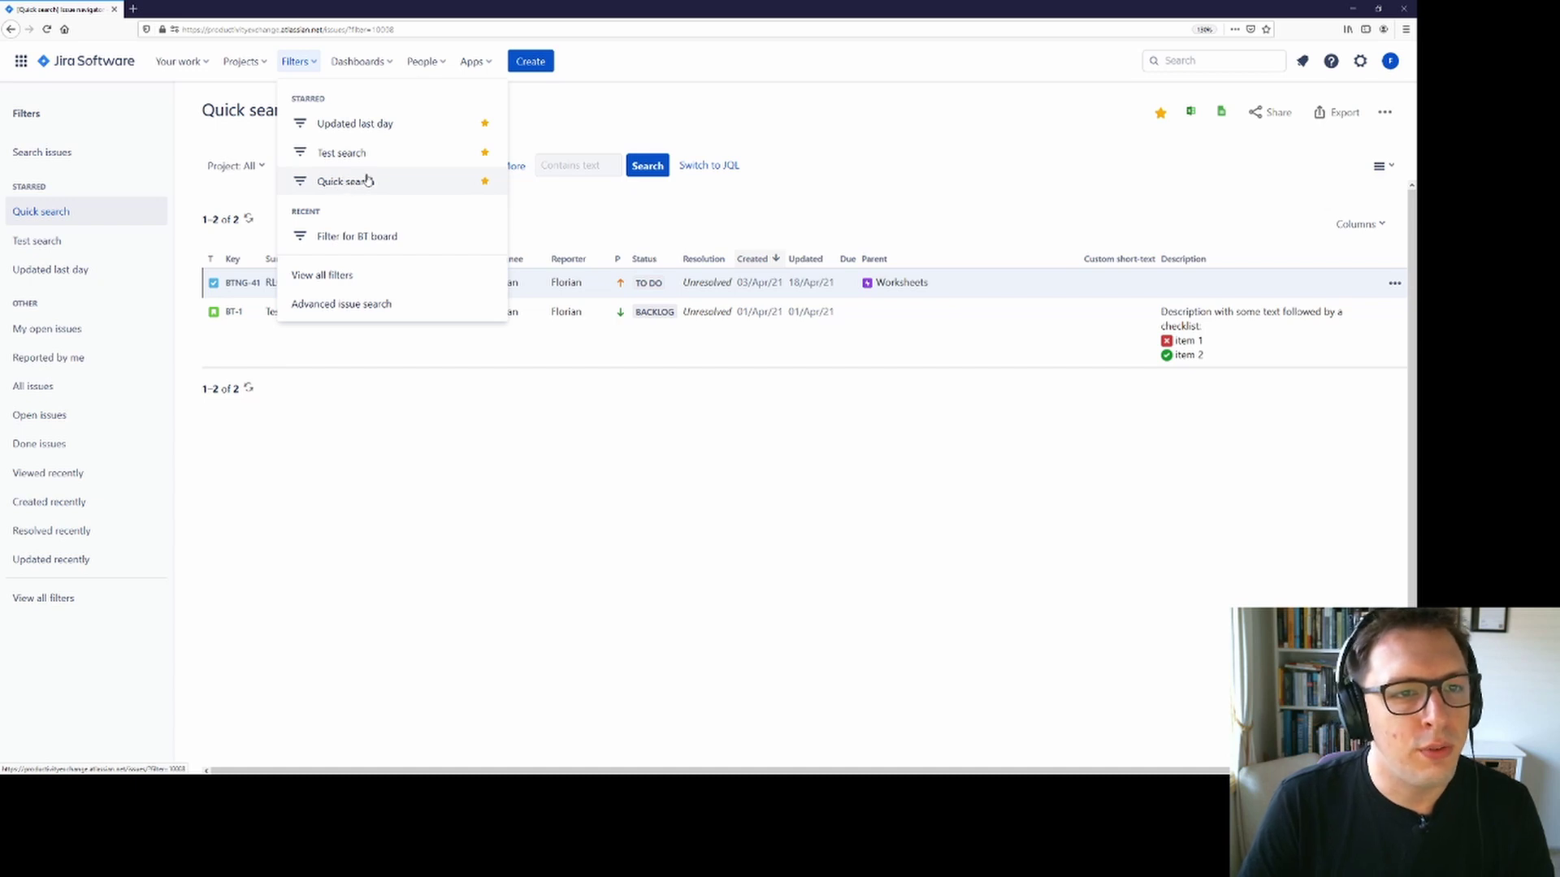
{"action": "left_click", "coordinate": [407, 139]}
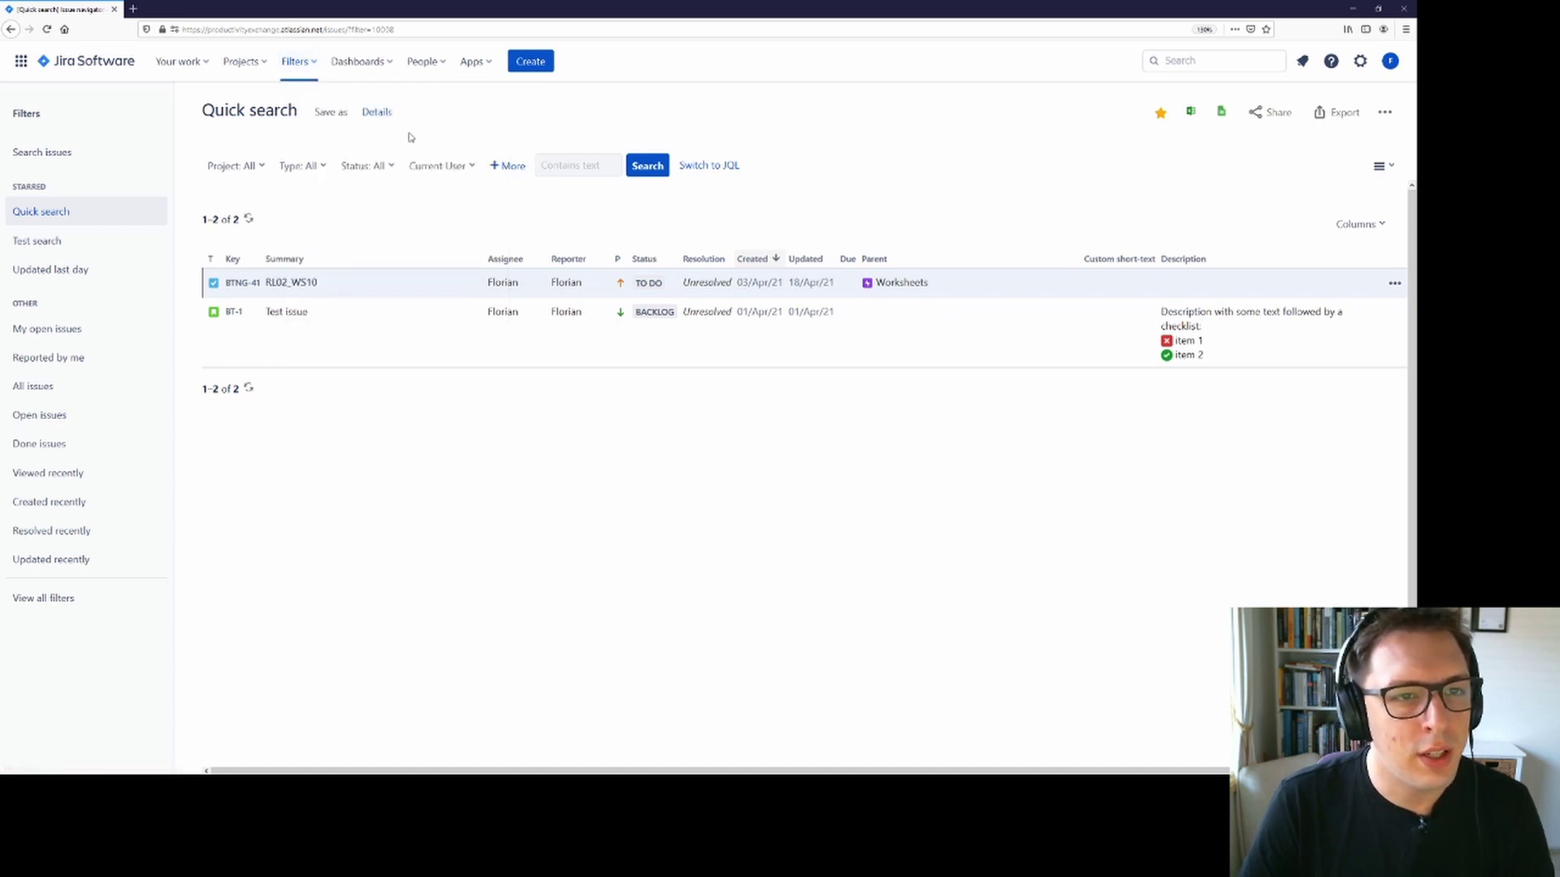
Add a Backlog status condition, leaving only BT-1 'Test issue', then reopen Quick search.
{"action": "left_click", "coordinate": [367, 166]}
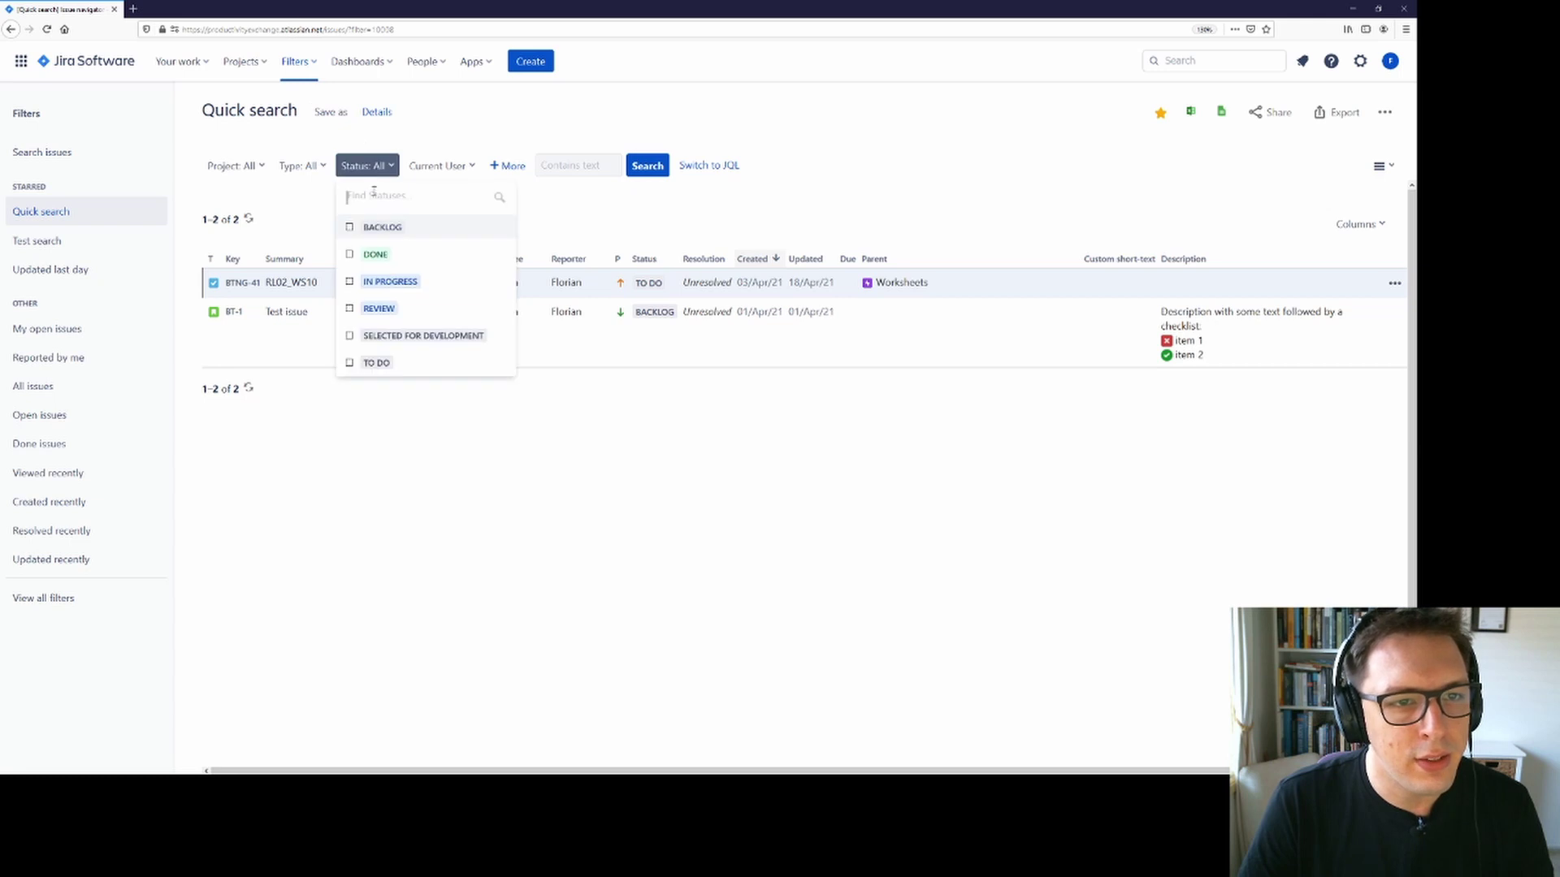
{"action": "left_click", "coordinate": [365, 229]}
{"action": "left_click", "coordinate": [481, 127]}
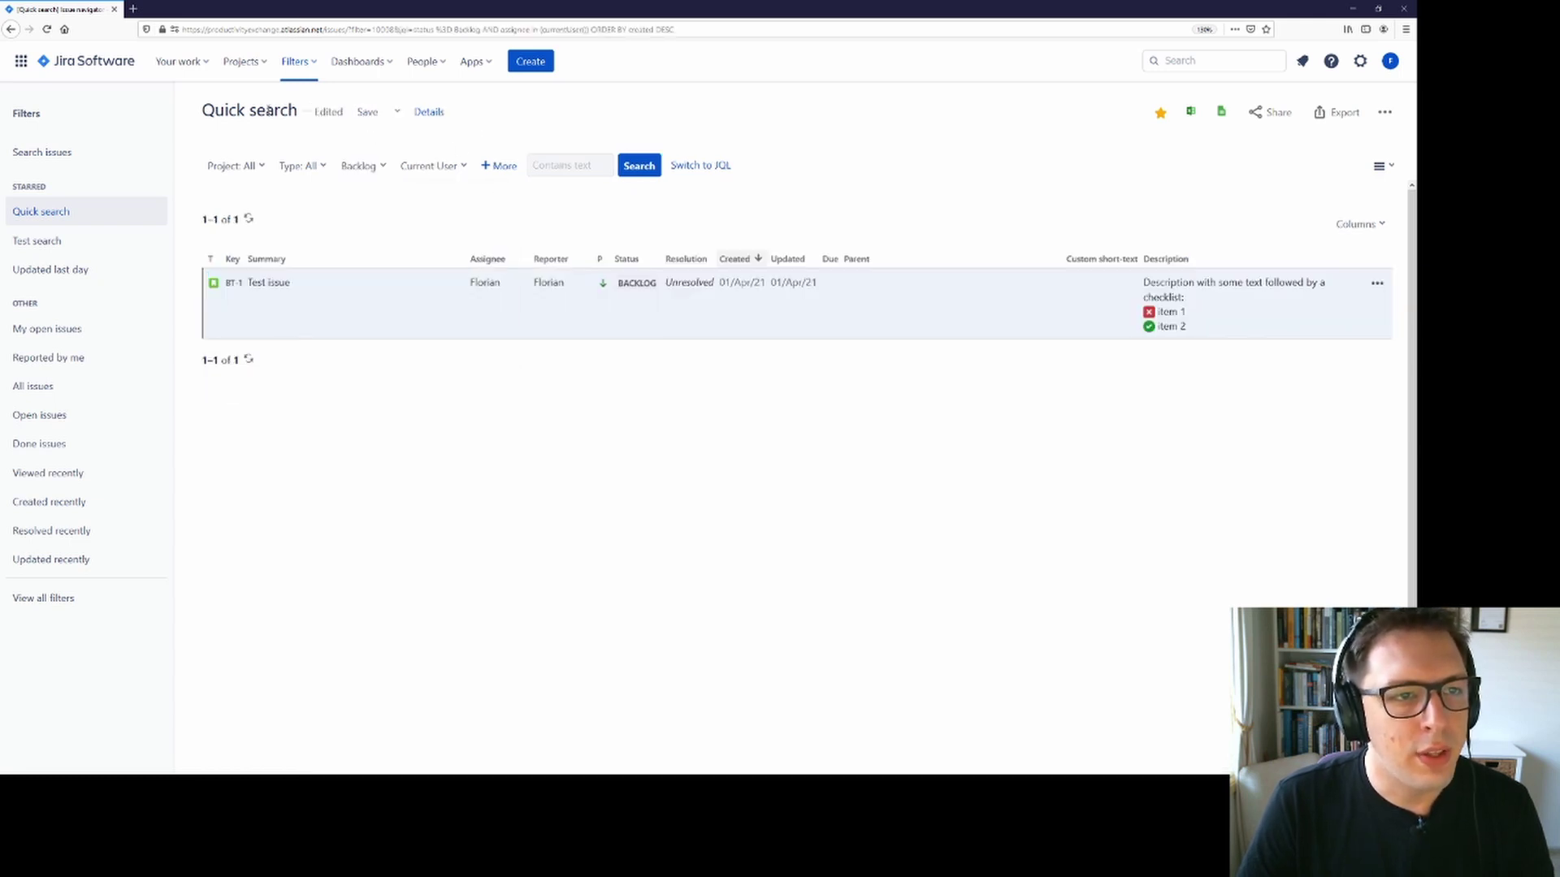
{"action": "left_click_drag", "start_coordinate": [297, 111], "coordinate": [266, 111]}
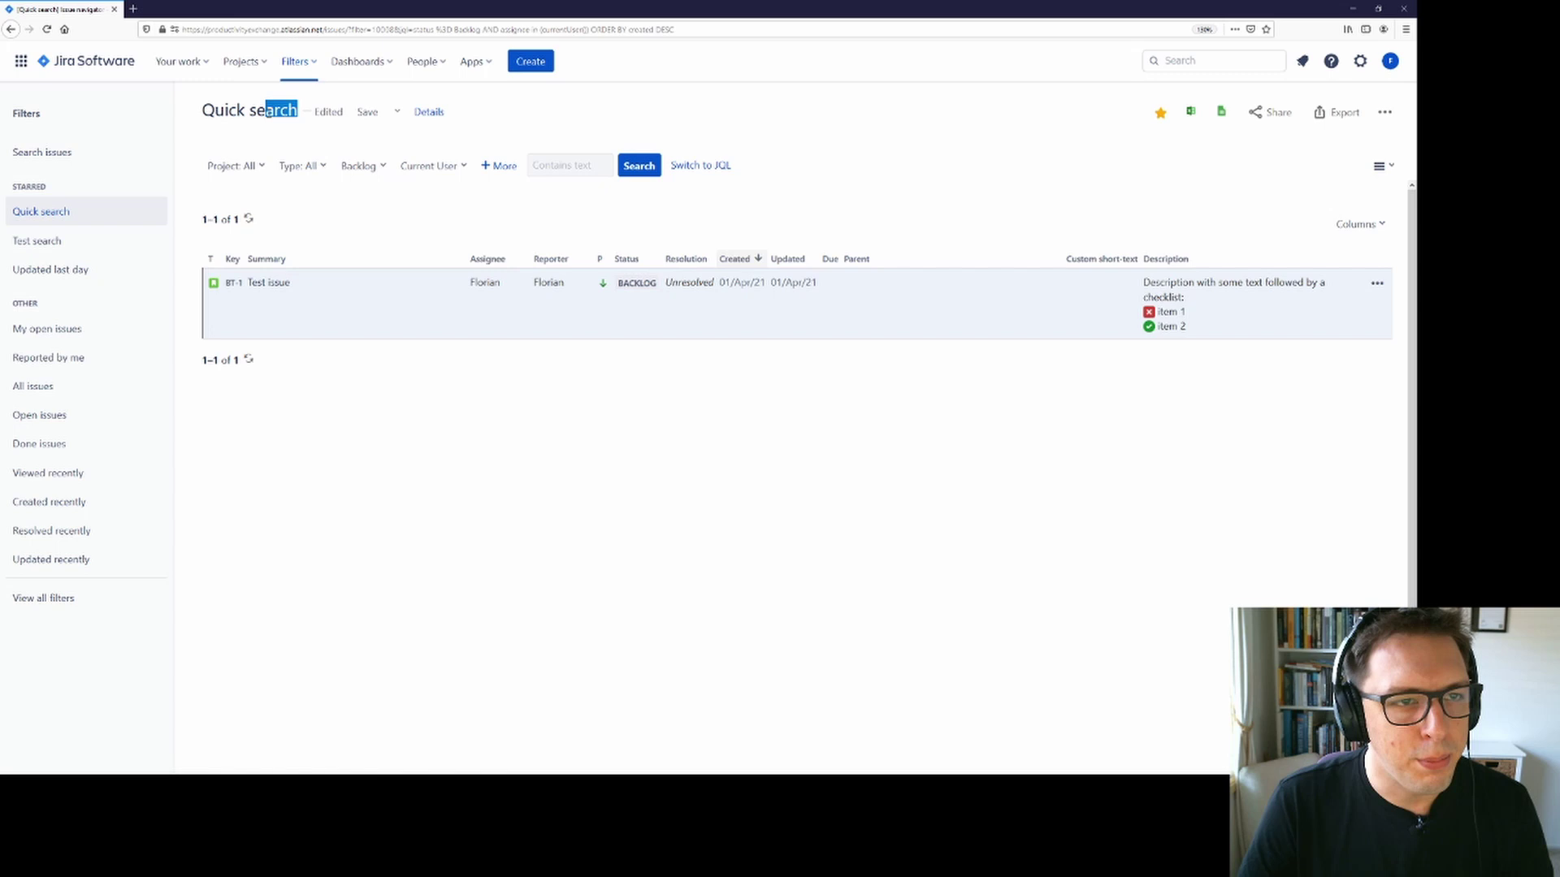
{"action": "left_click", "coordinate": [397, 112]}
{"action": "left_click", "coordinate": [599, 127]}
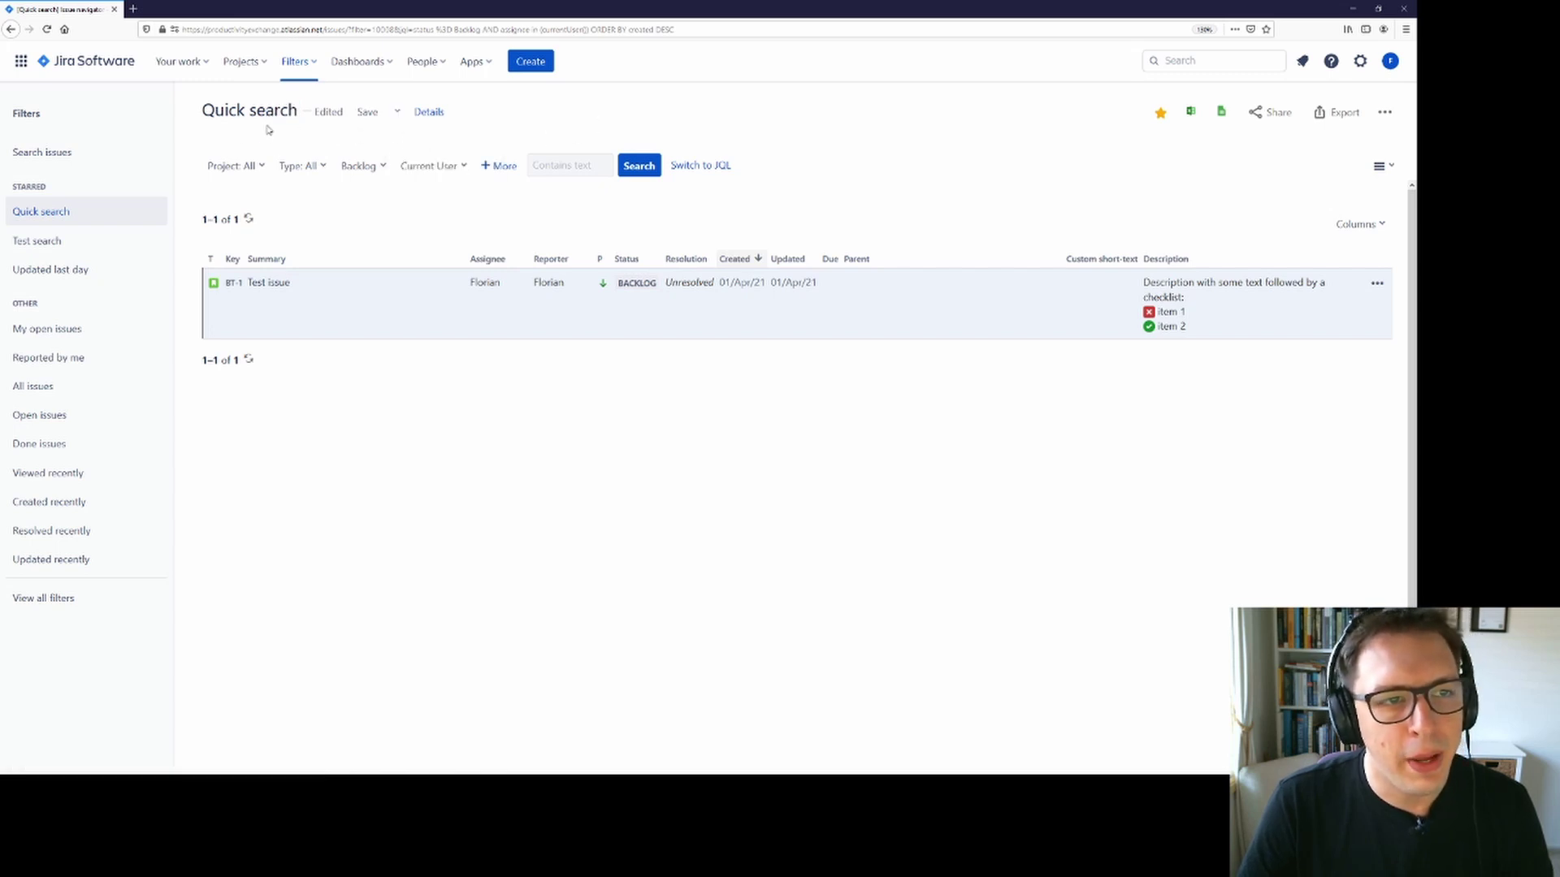
{"action": "left_click", "coordinate": [313, 65]}
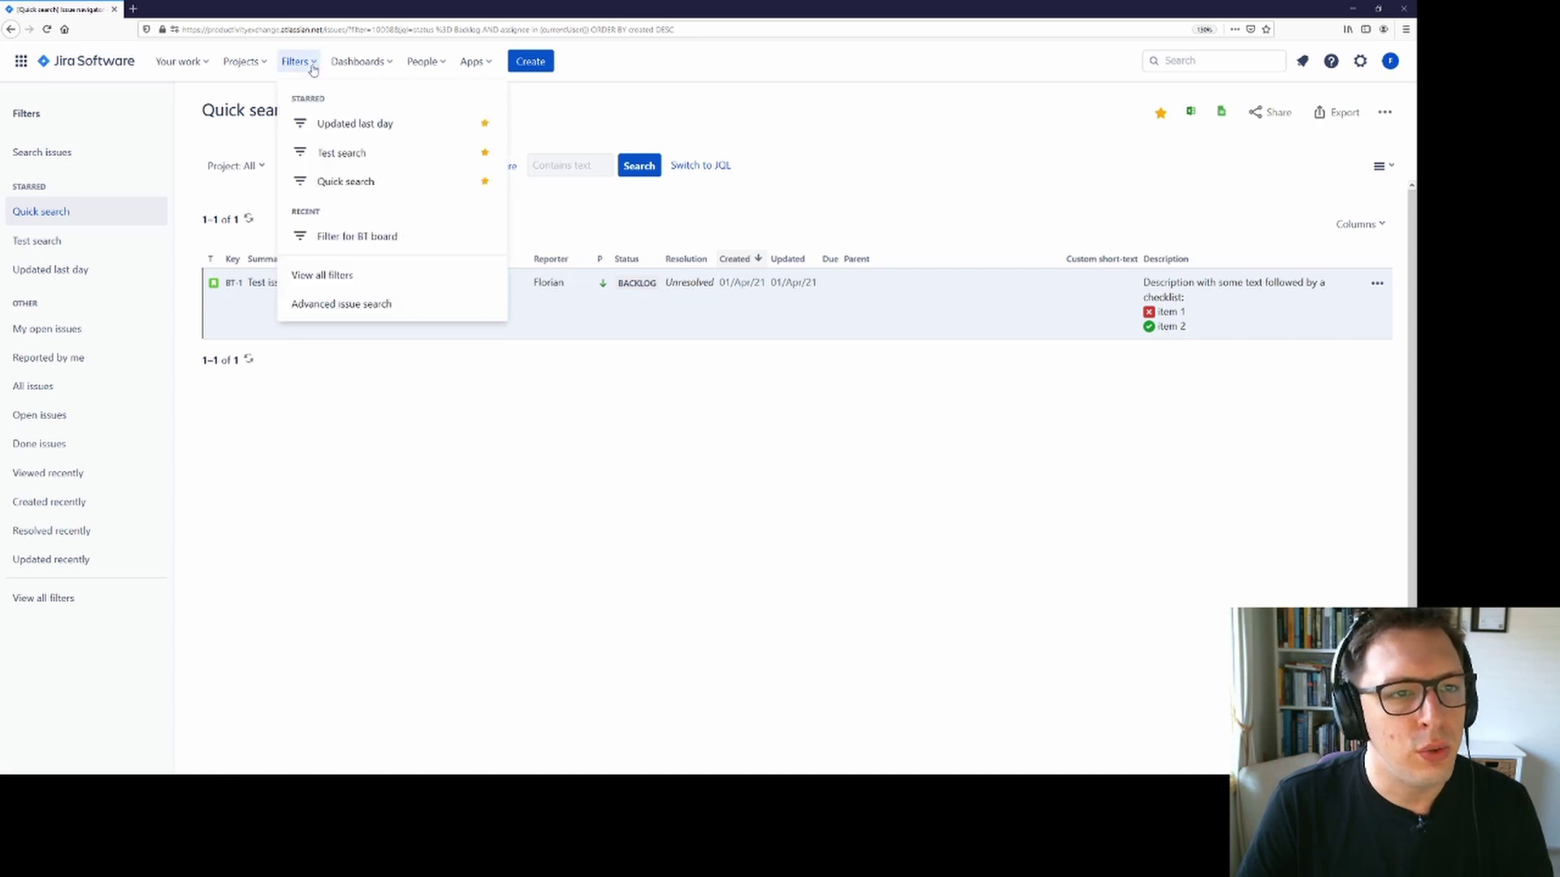
{"action": "left_click", "coordinate": [364, 181]}
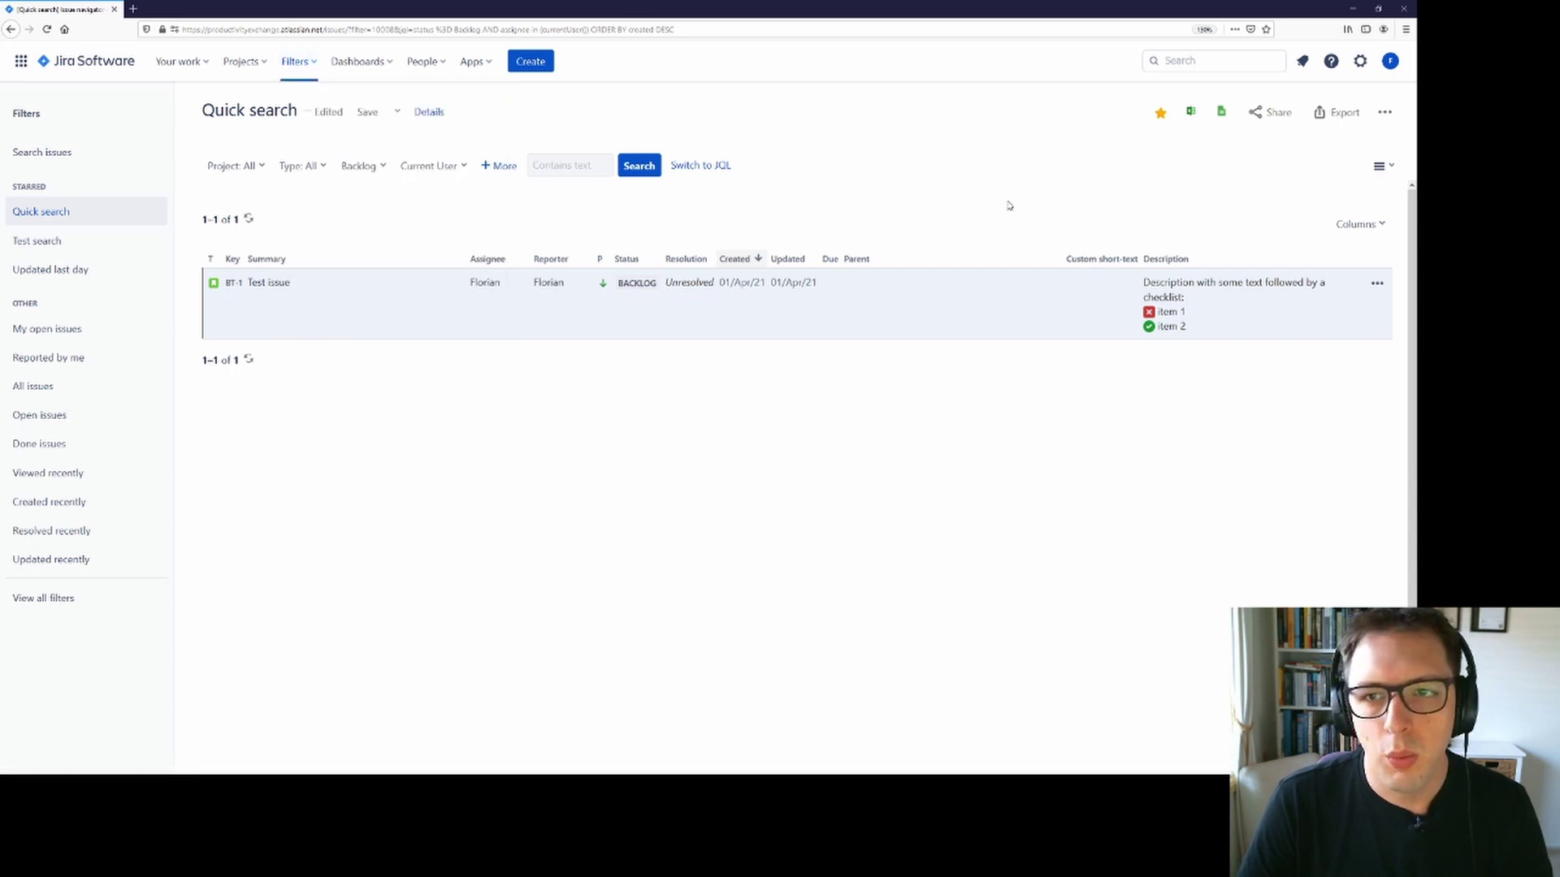
{"action": "left_click", "coordinate": [1210, 62]}
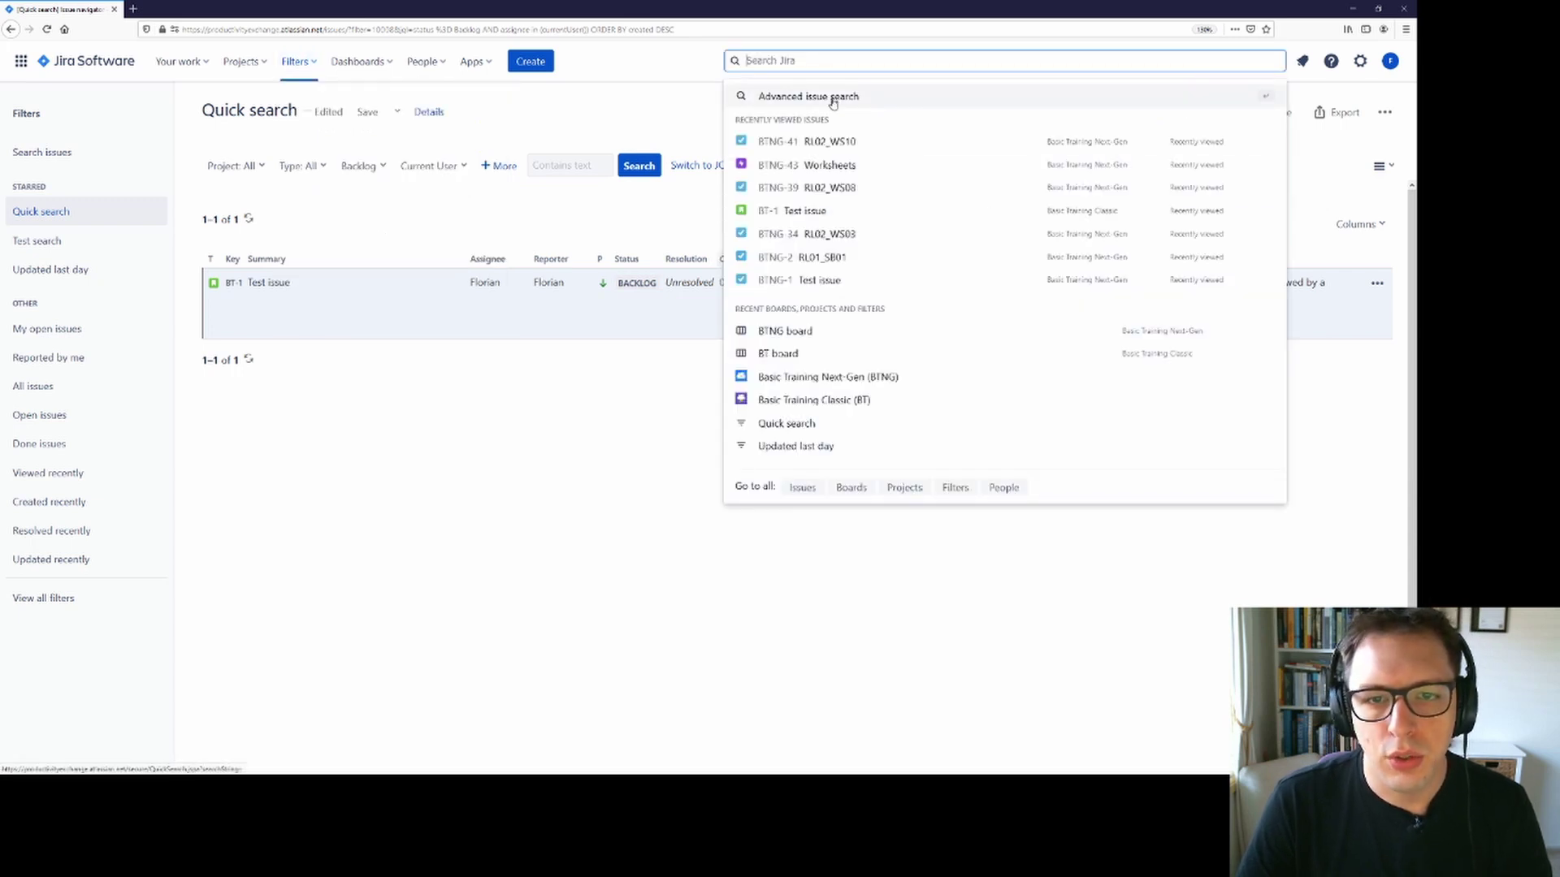
{"action": "left_click", "coordinate": [298, 153]}
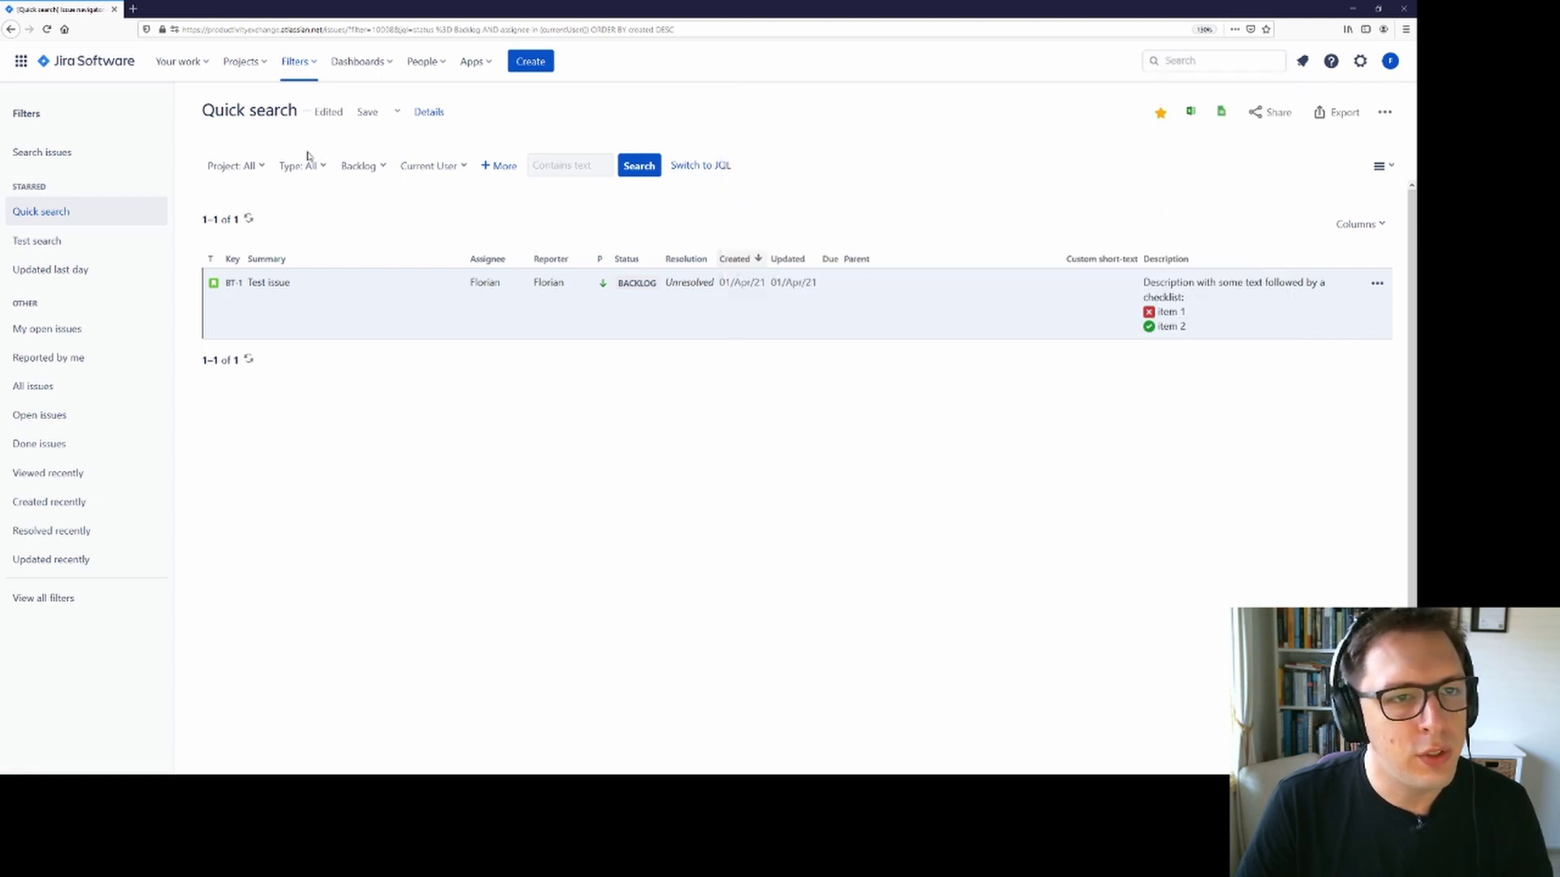
{"action": "left_click", "coordinate": [428, 111]}
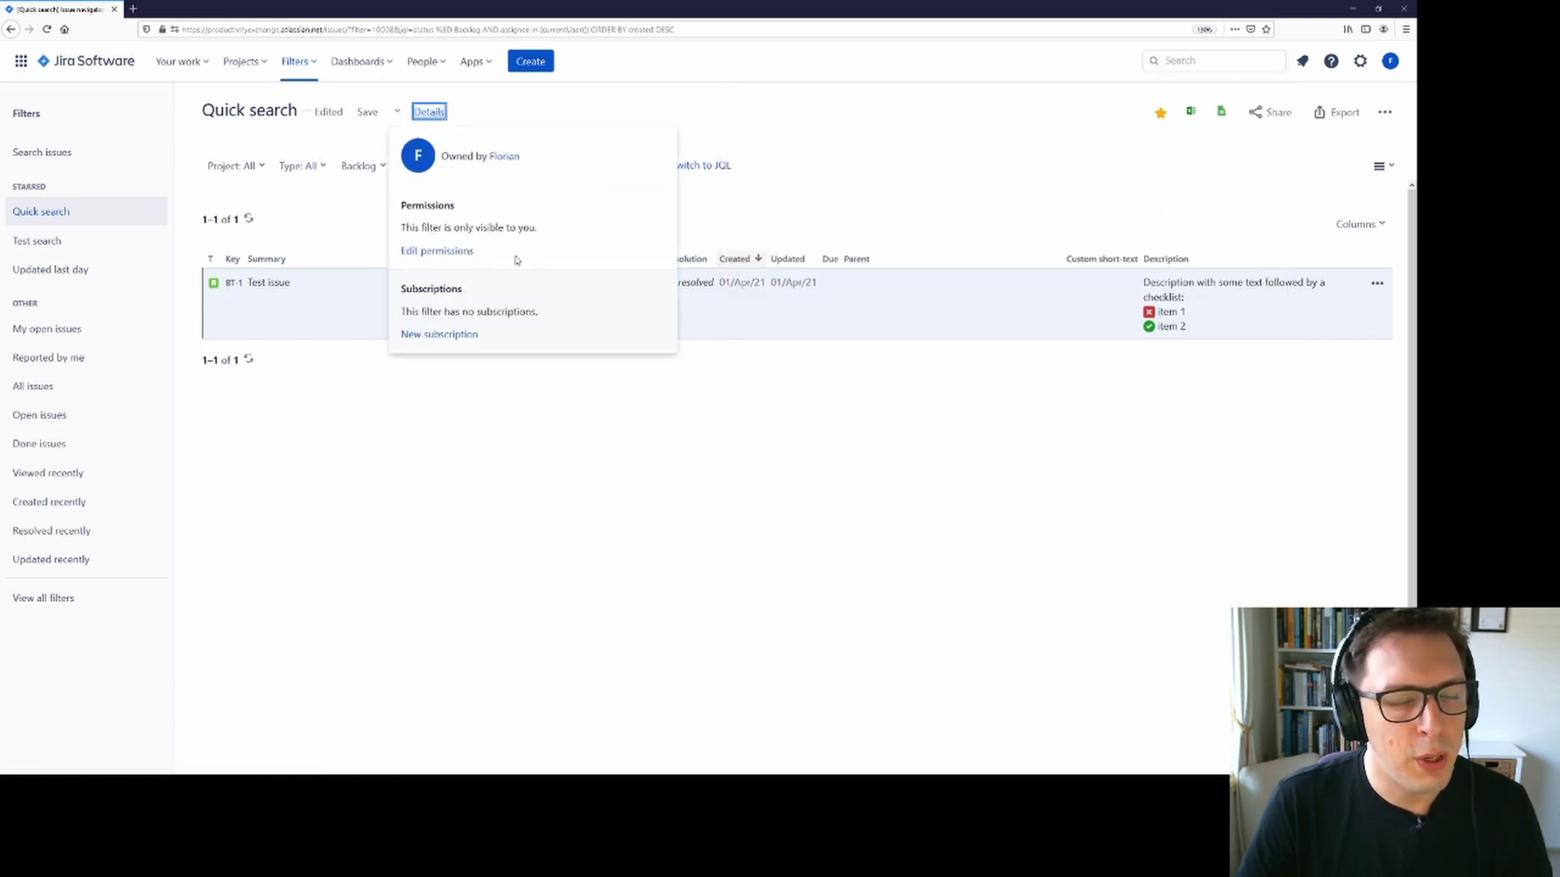
{"action": "left_click", "coordinate": [901, 383]}
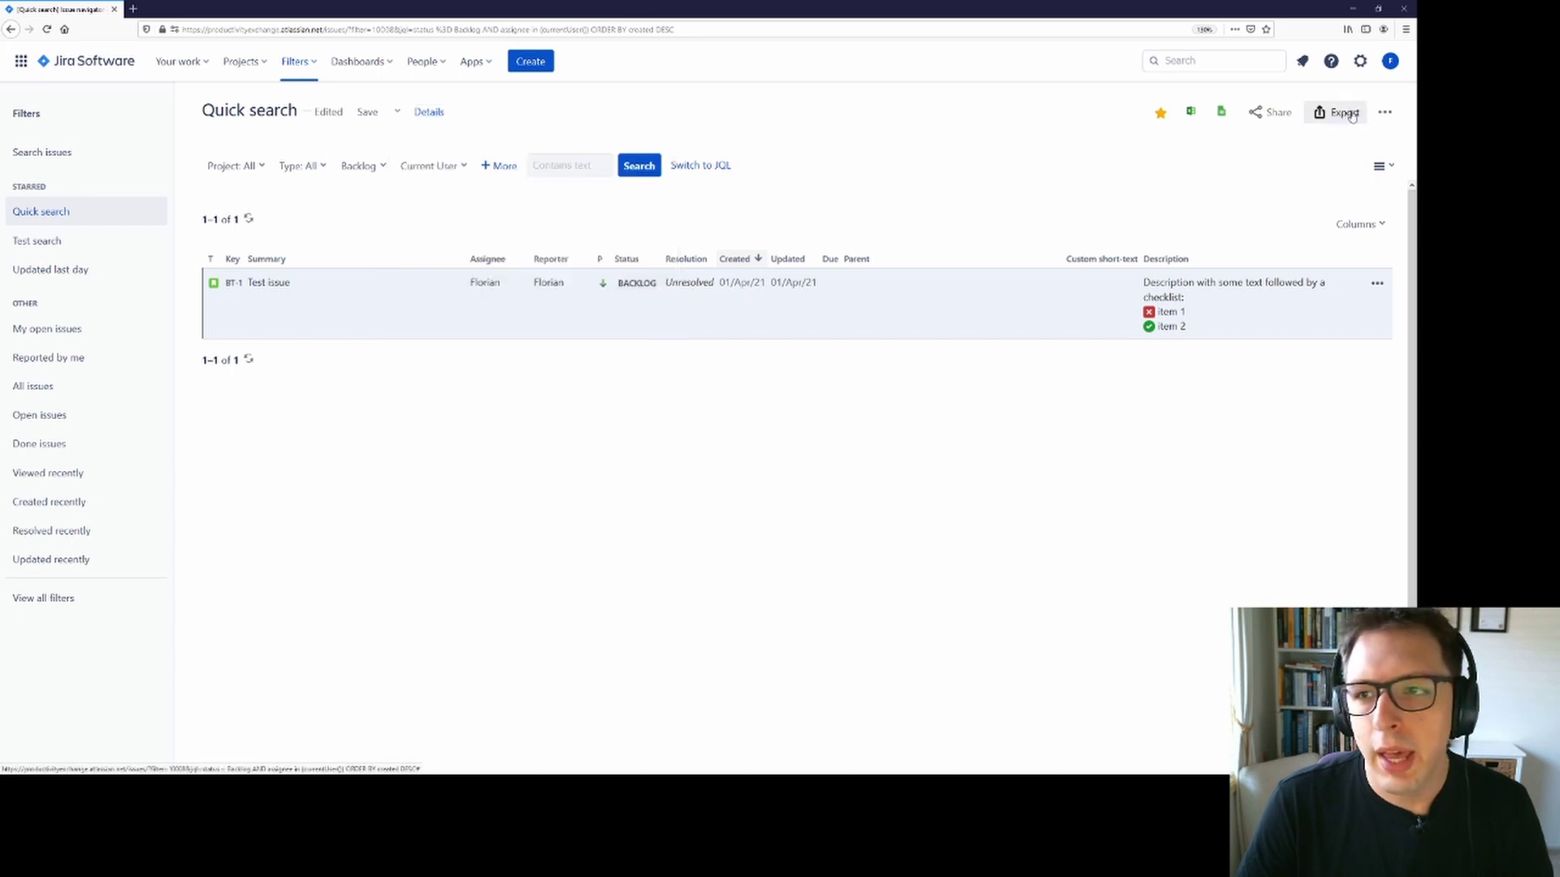
{"action": "left_click", "coordinate": [1384, 167]}
{"action": "left_click", "coordinate": [1300, 217]}
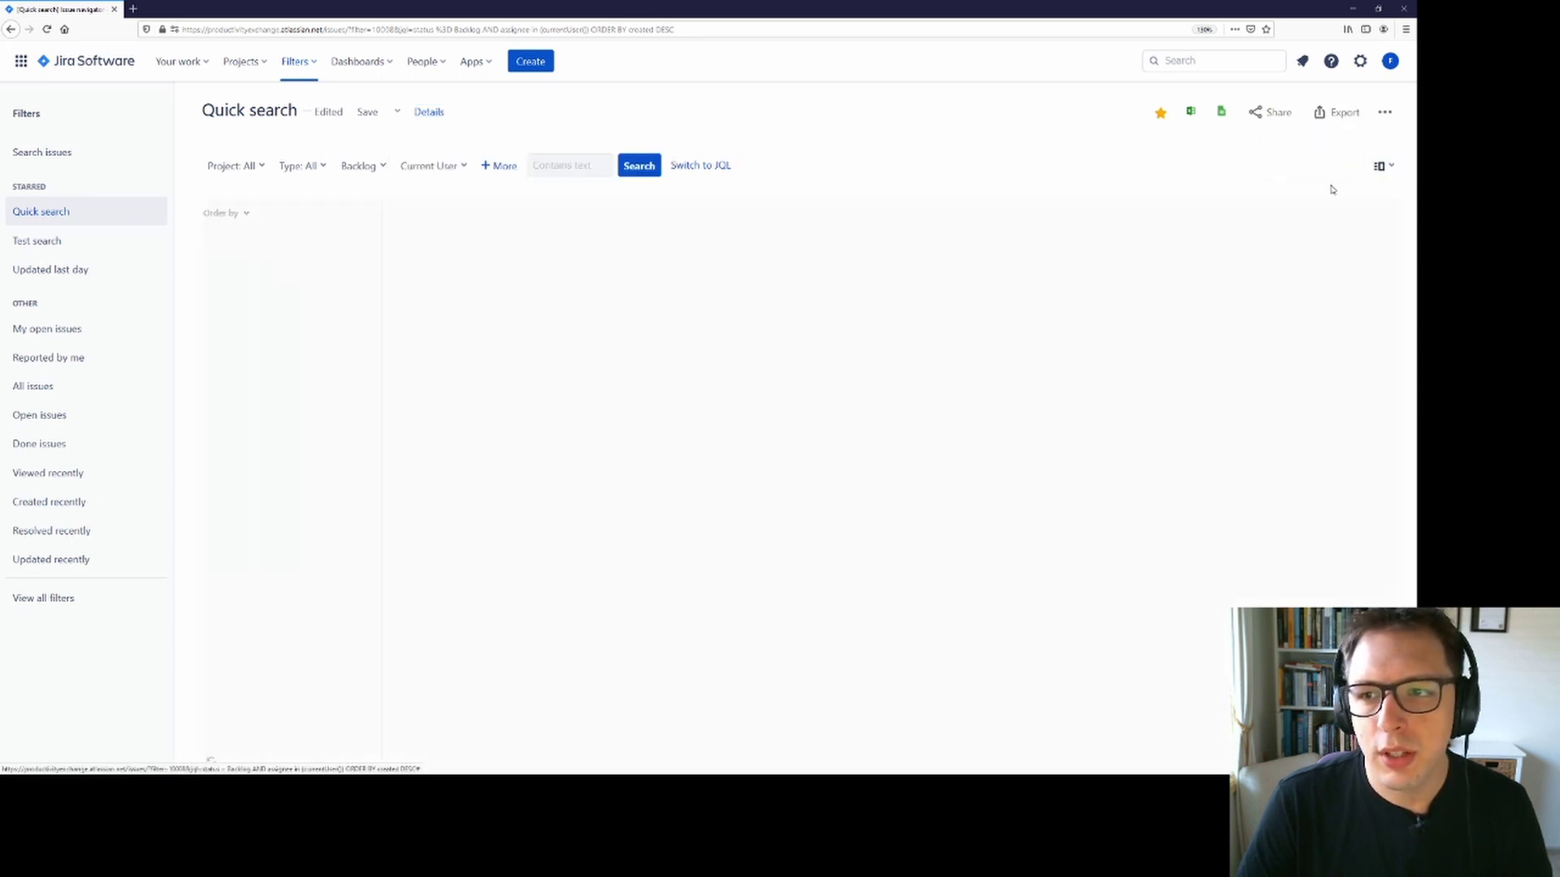
{"action": "left_click", "coordinate": [1382, 165]}
{"action": "left_click", "coordinate": [1300, 244]}
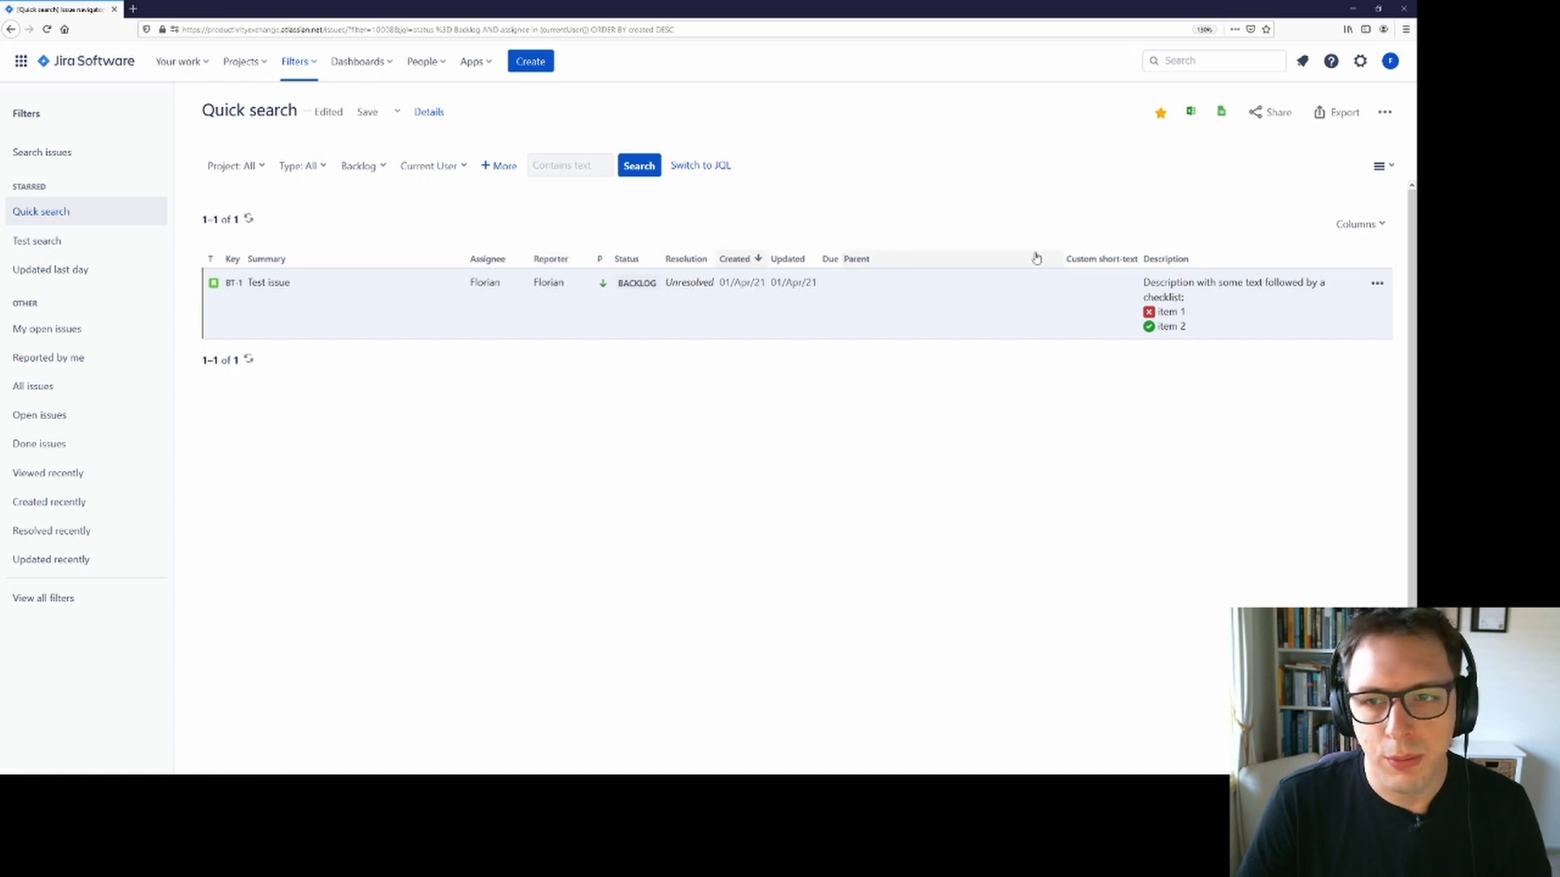
{"action": "left_click", "coordinate": [1379, 228]}
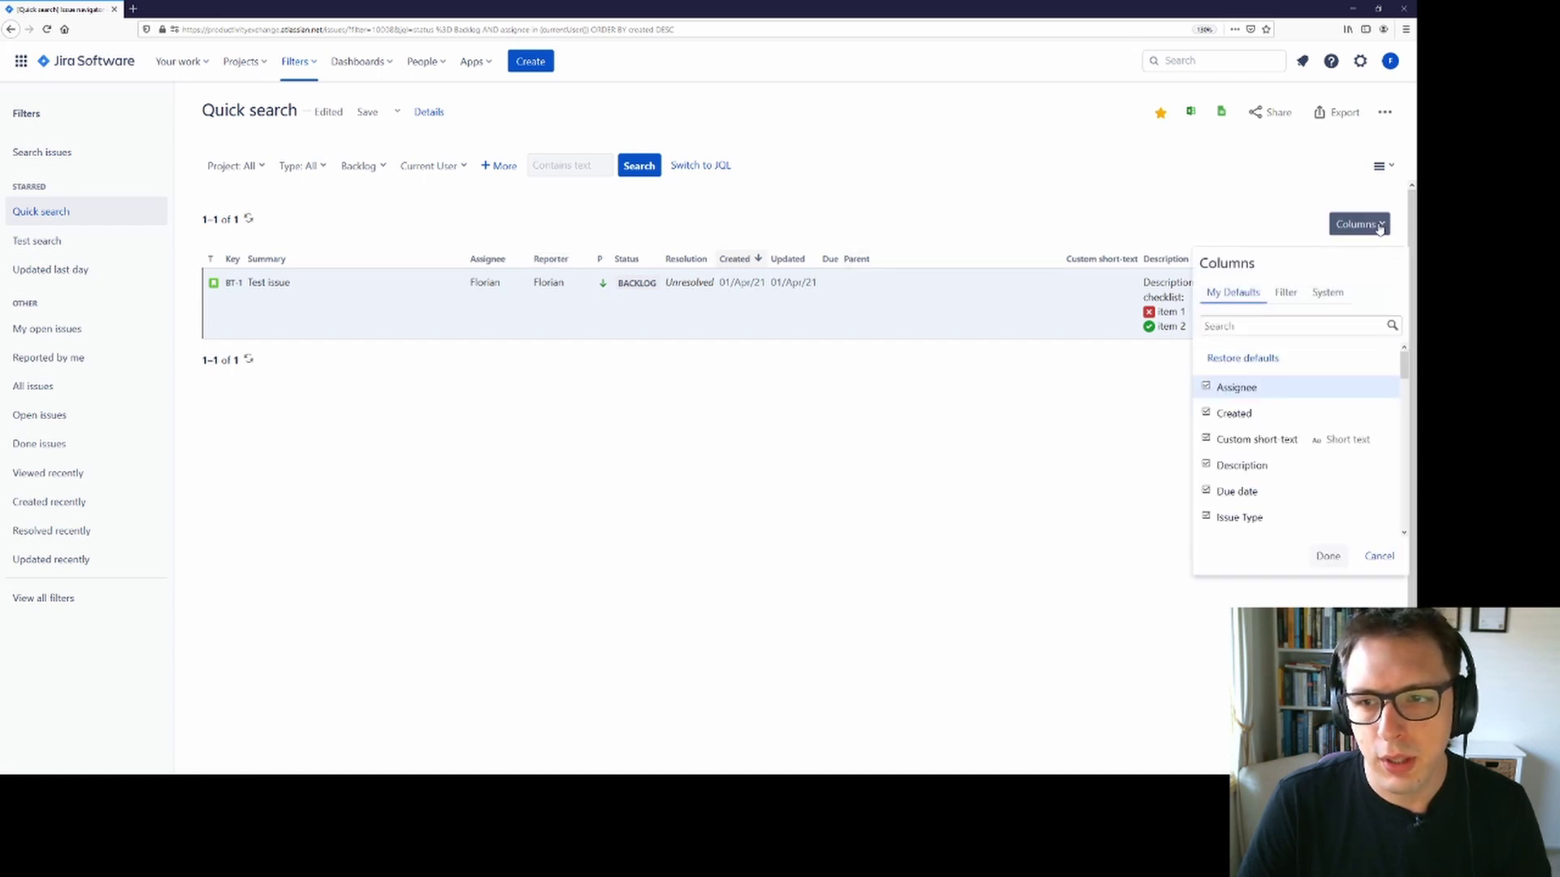
{"action": "scroll", "coordinate": [1295, 431], "scroll_direction": "down", "scroll_amount": 3}
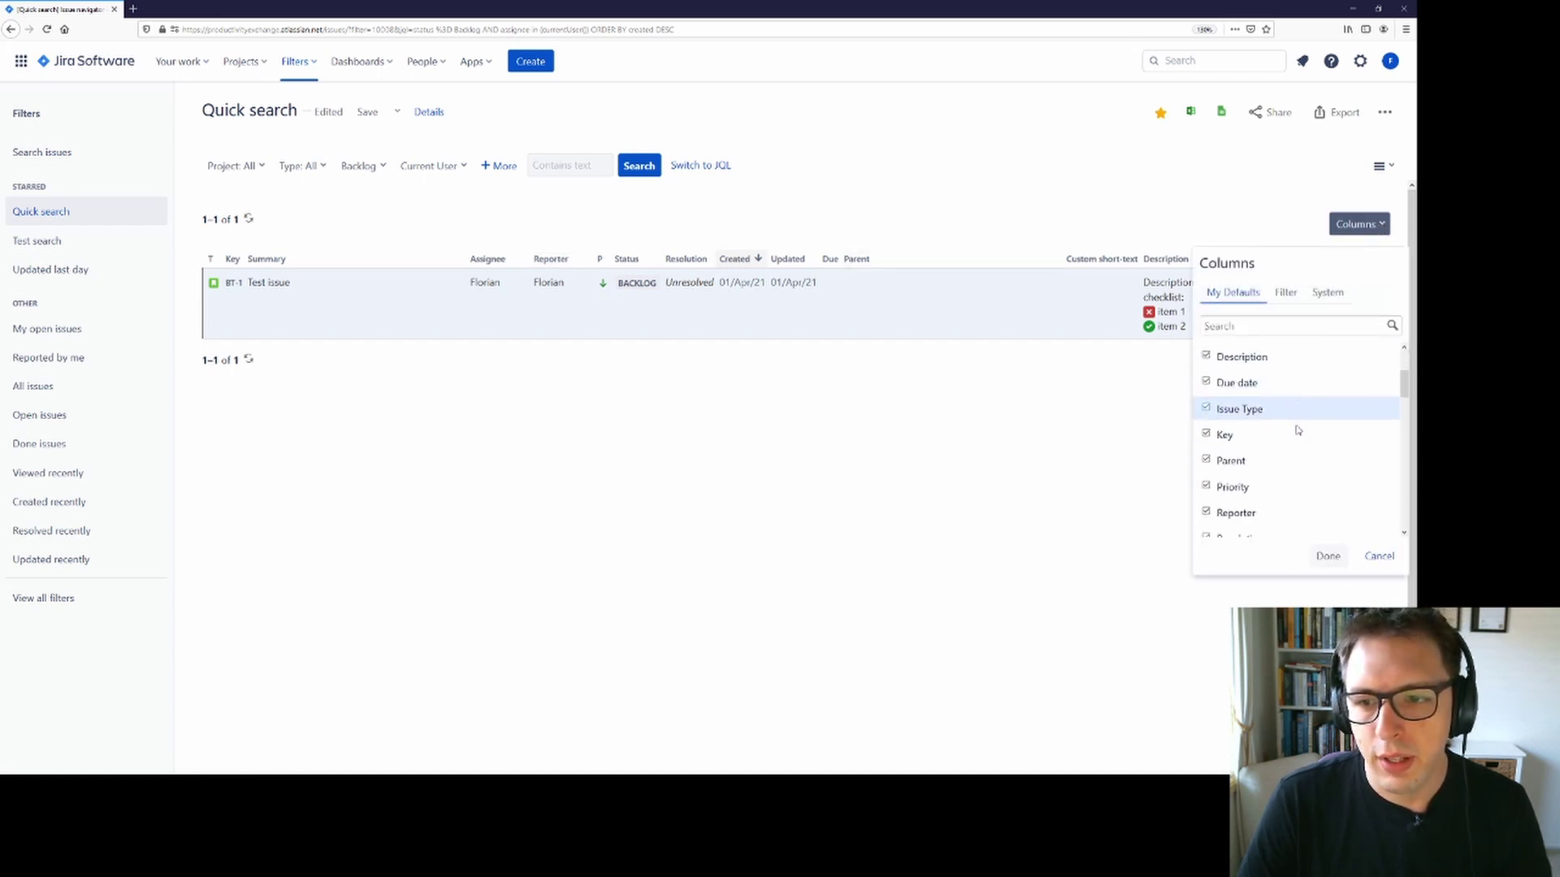
{"action": "scroll", "coordinate": [1298, 432], "scroll_direction": "up", "scroll_amount": 4}
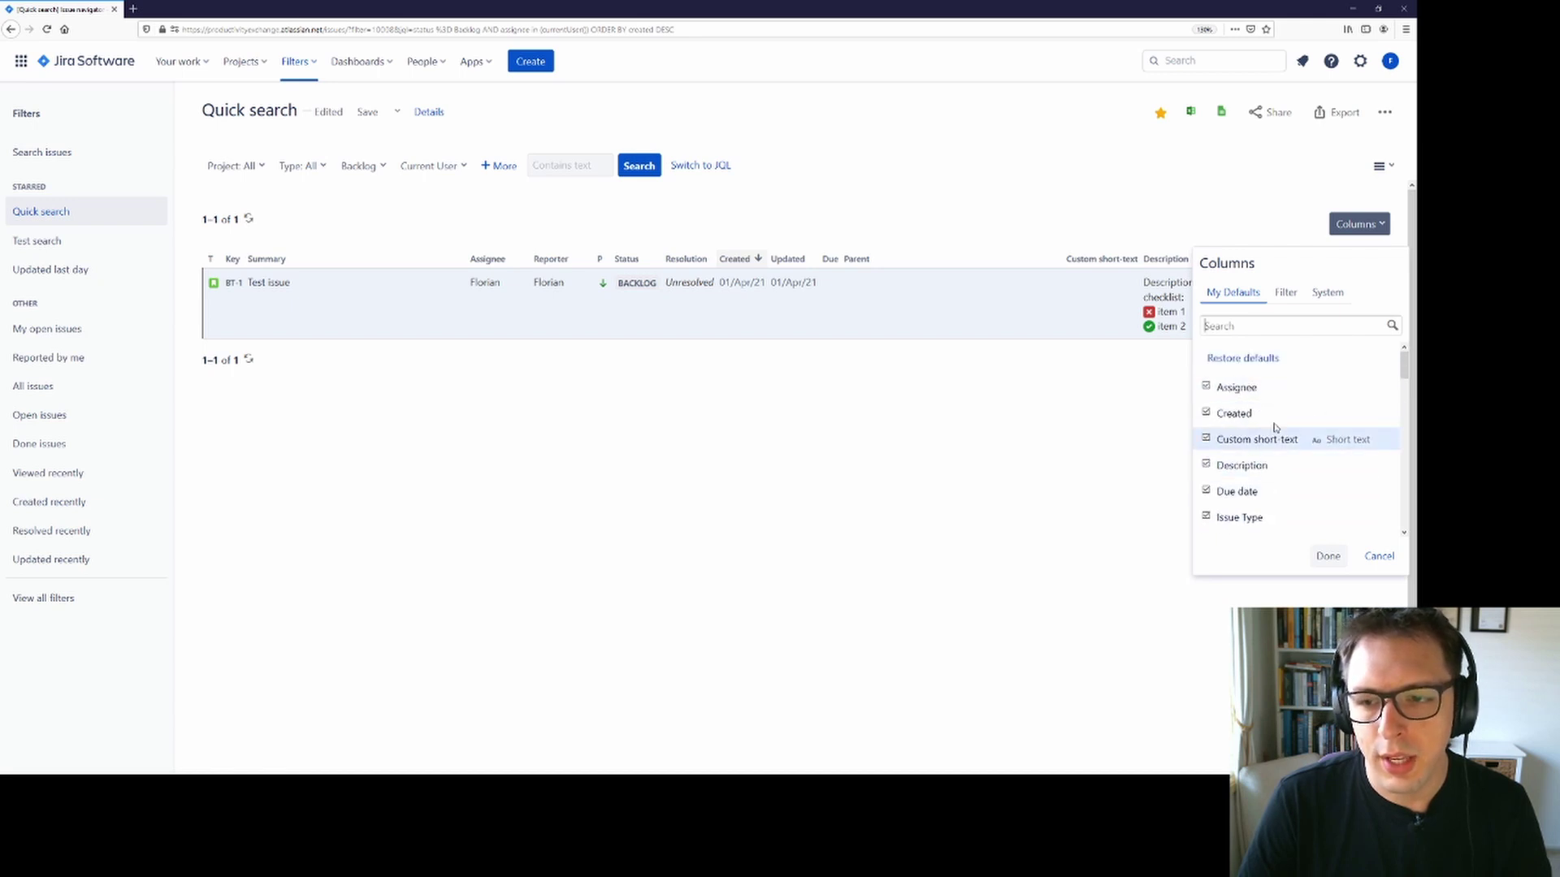
{"action": "left_click", "coordinate": [1329, 557]}
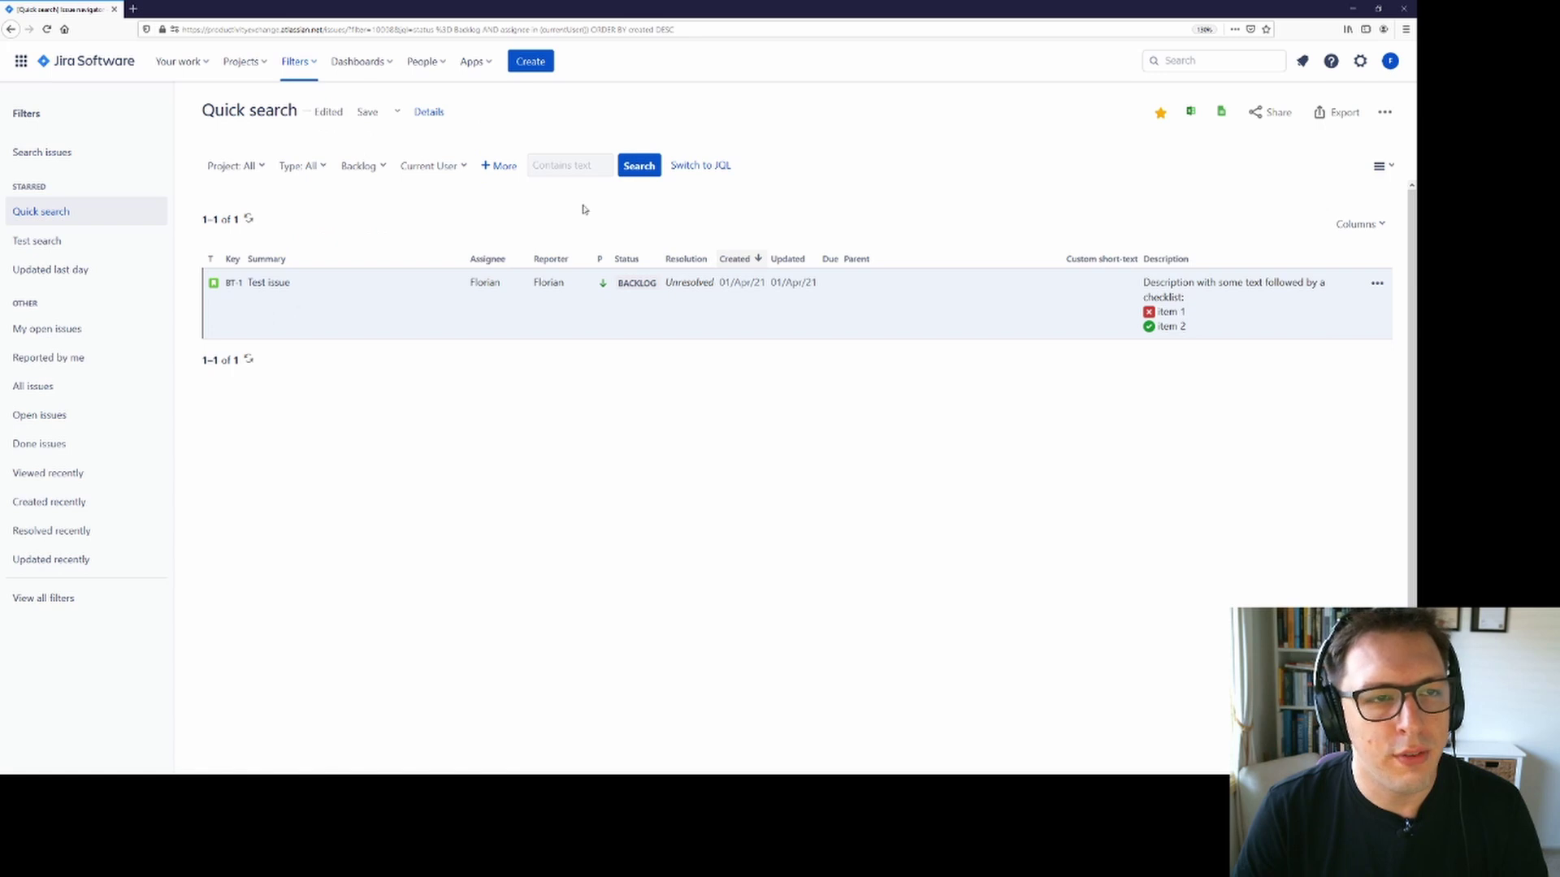
{"action": "left_click", "coordinate": [297, 62]}
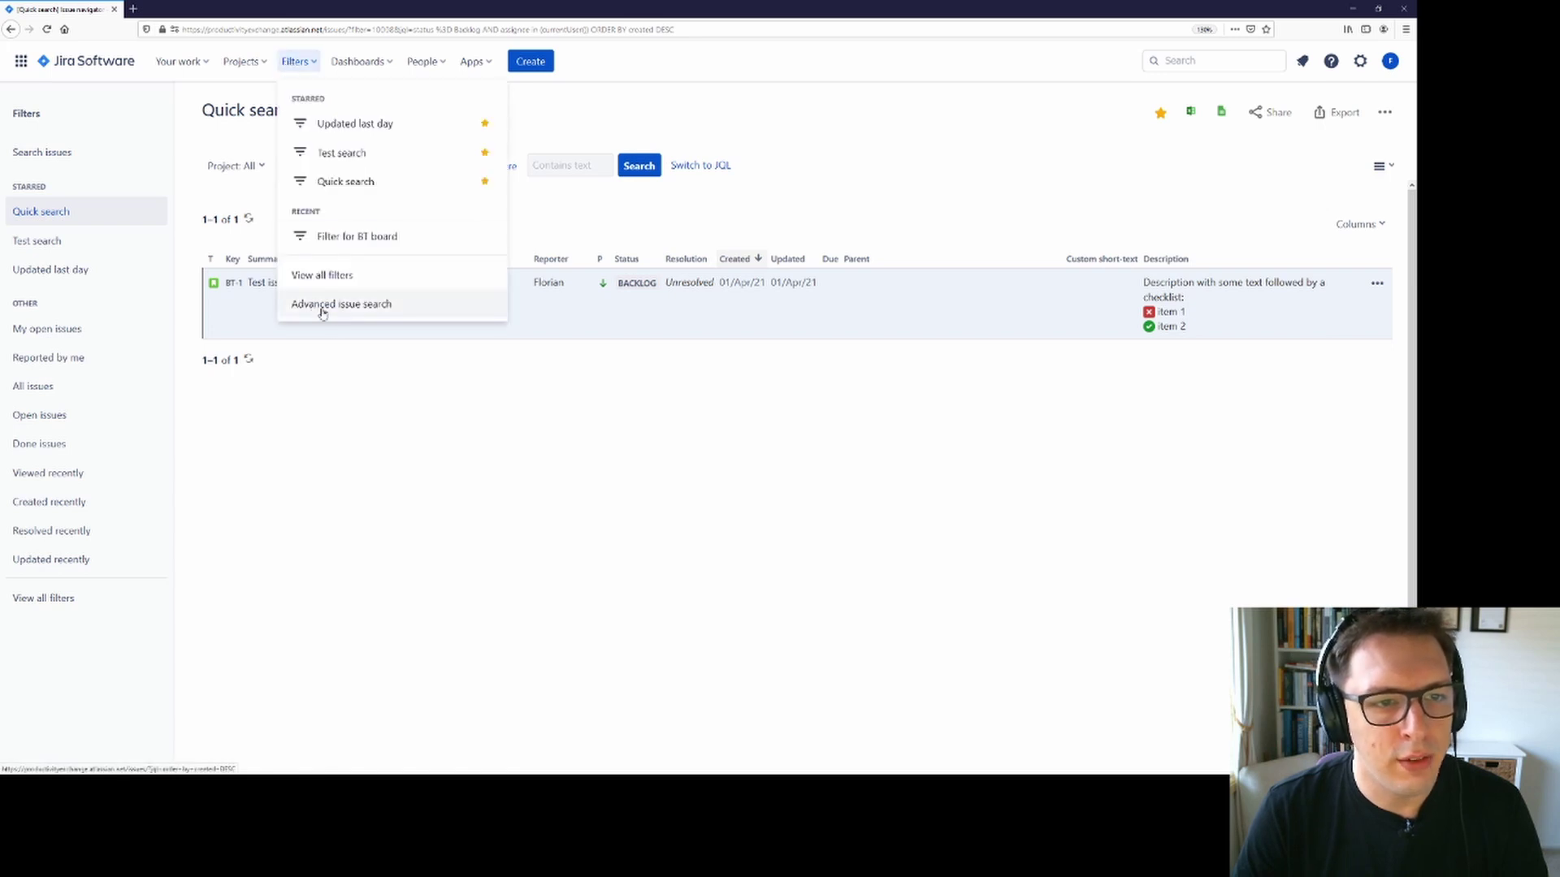
{"action": "left_click", "coordinate": [762, 217]}
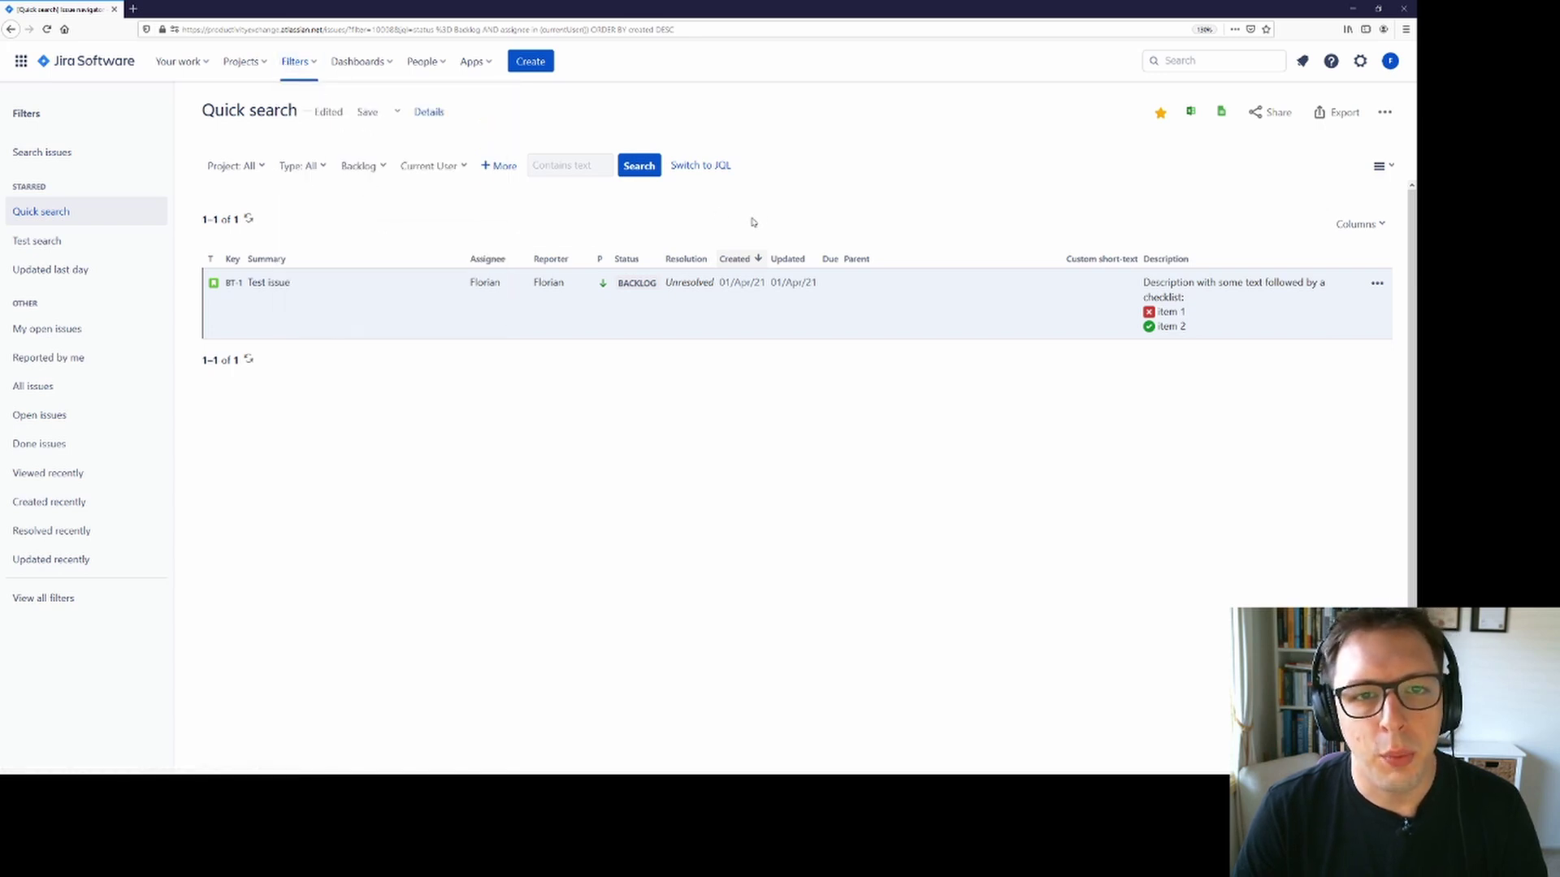
{"action": "left_click", "coordinate": [712, 166]}
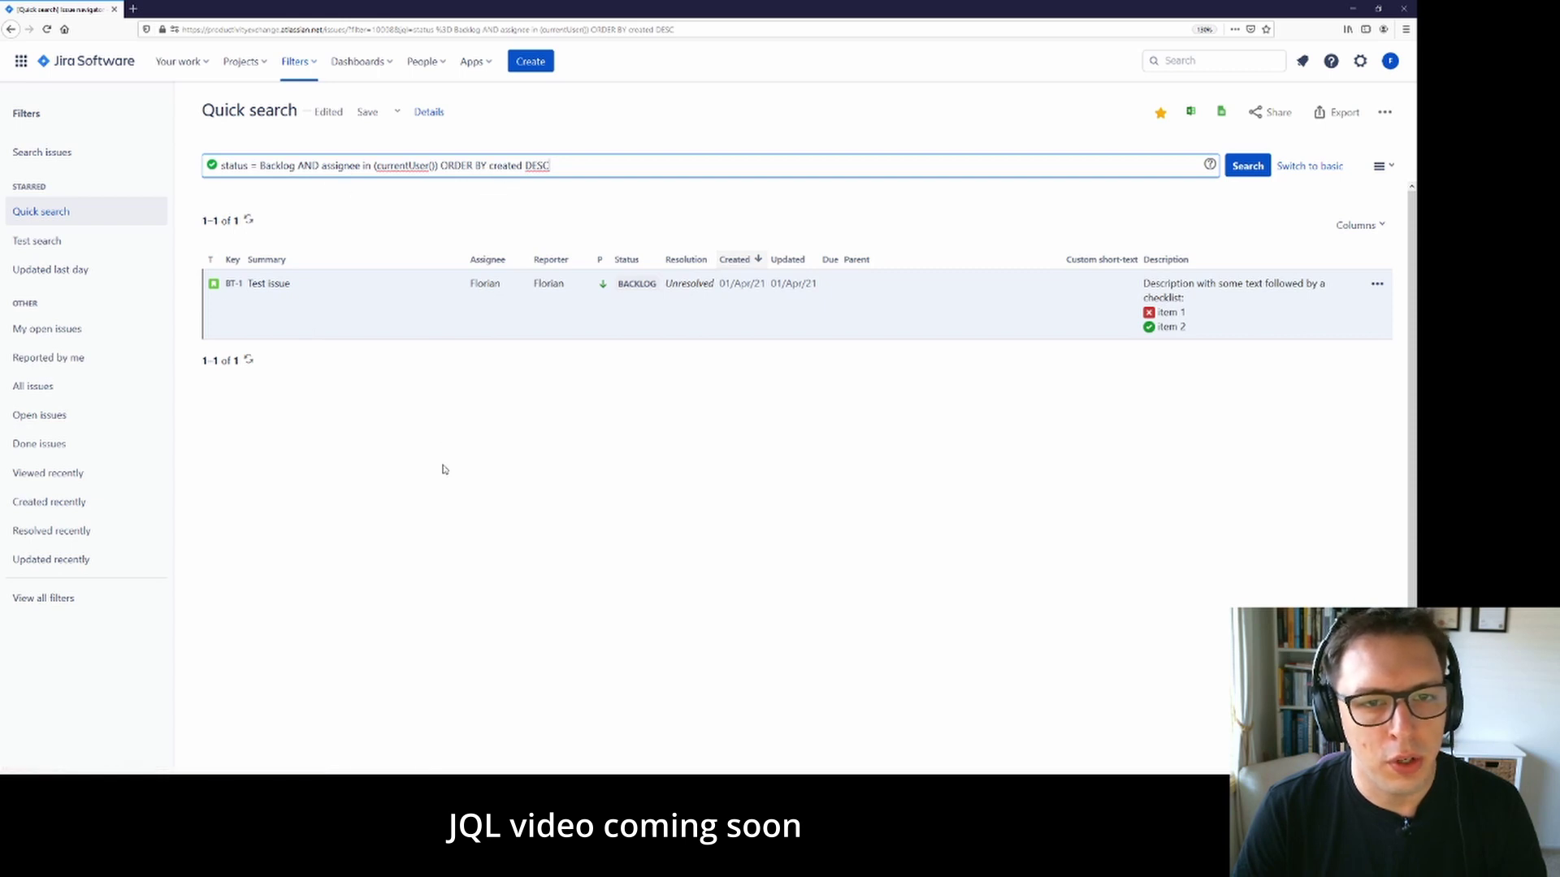
{"action": "left_click", "coordinate": [1312, 166]}
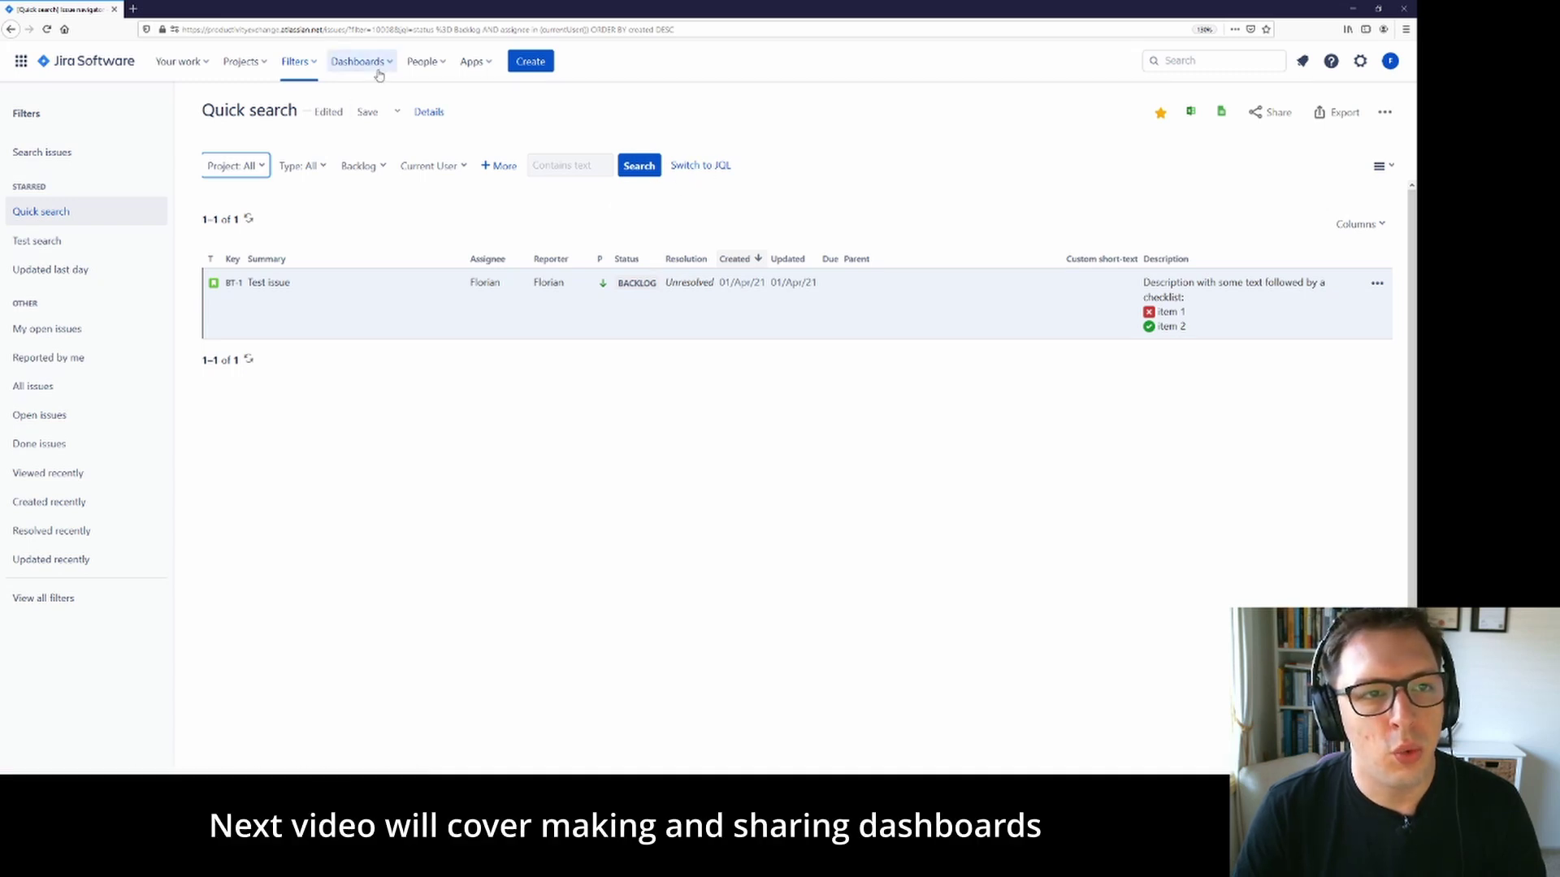
{"action": "left_click", "coordinate": [379, 65]}
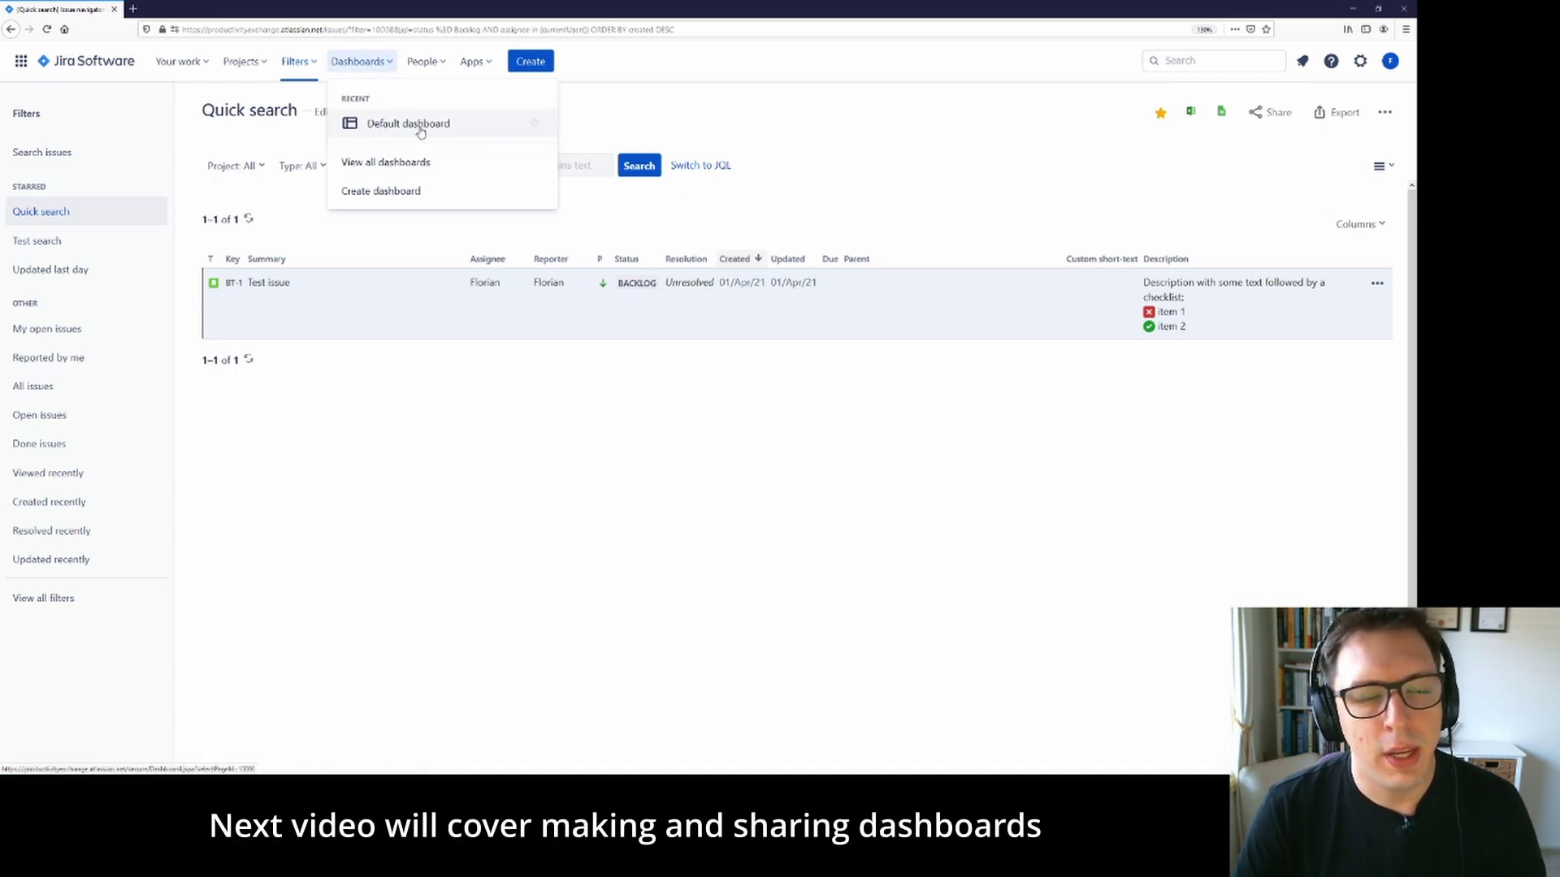
{"action": "left_click", "coordinate": [863, 142]}
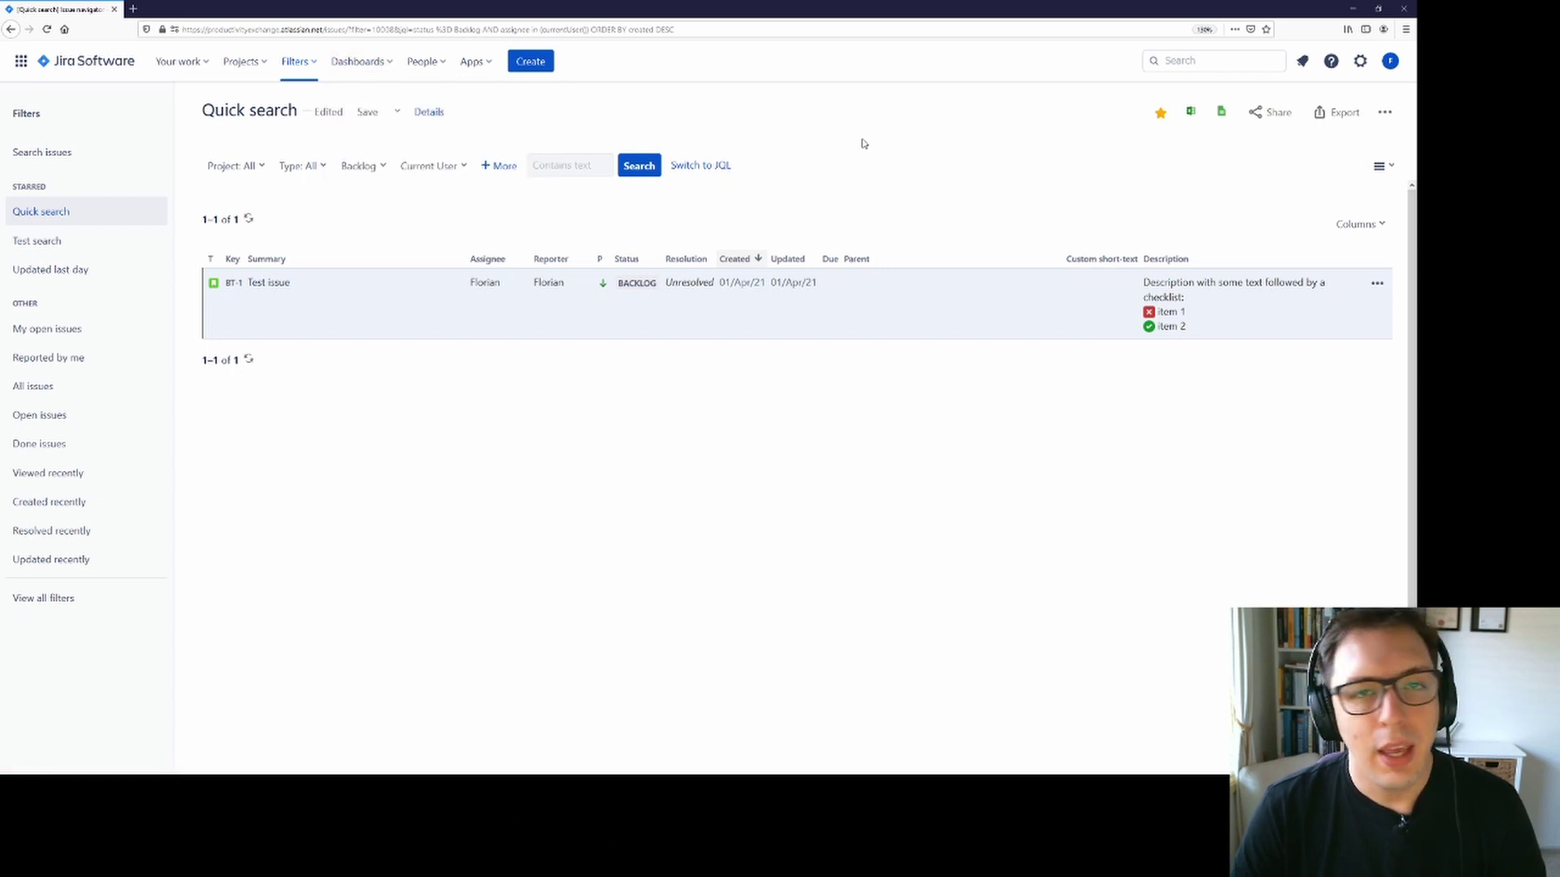